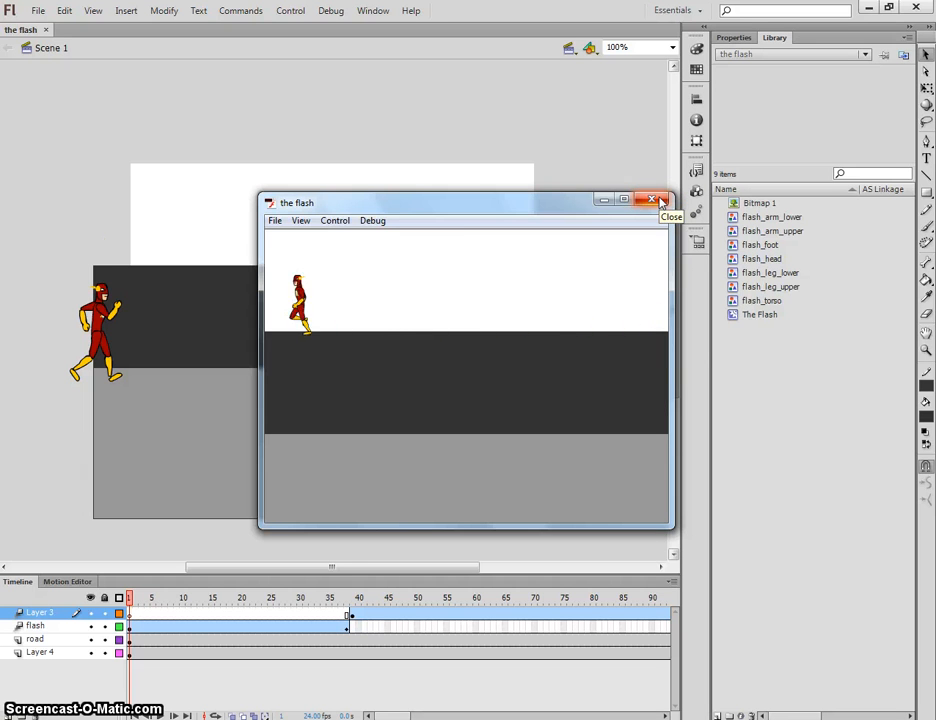
Step: Close the movie preview, add a new layer above Layer 3, and insert a keyframe on it at frame 121
{"action": "left_click", "coordinate": [660, 202]}
{"action": "left_click", "coordinate": [313, 598]}
{"action": "left_click_drag", "start_coordinate": [317, 598], "coordinate": [749, 599]}
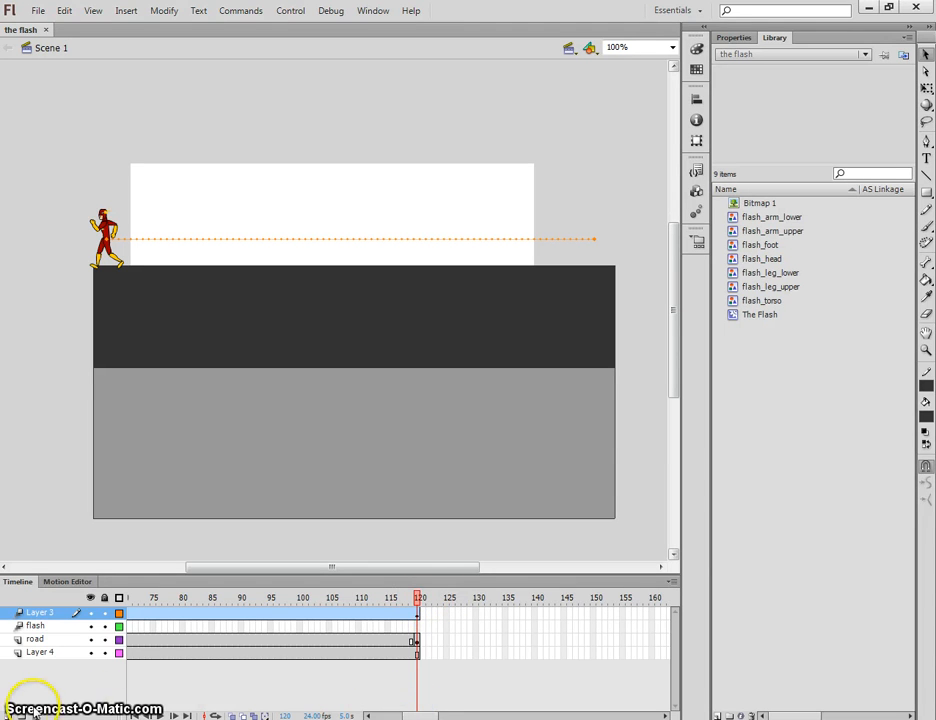
{"action": "left_click", "coordinate": [12, 712]}
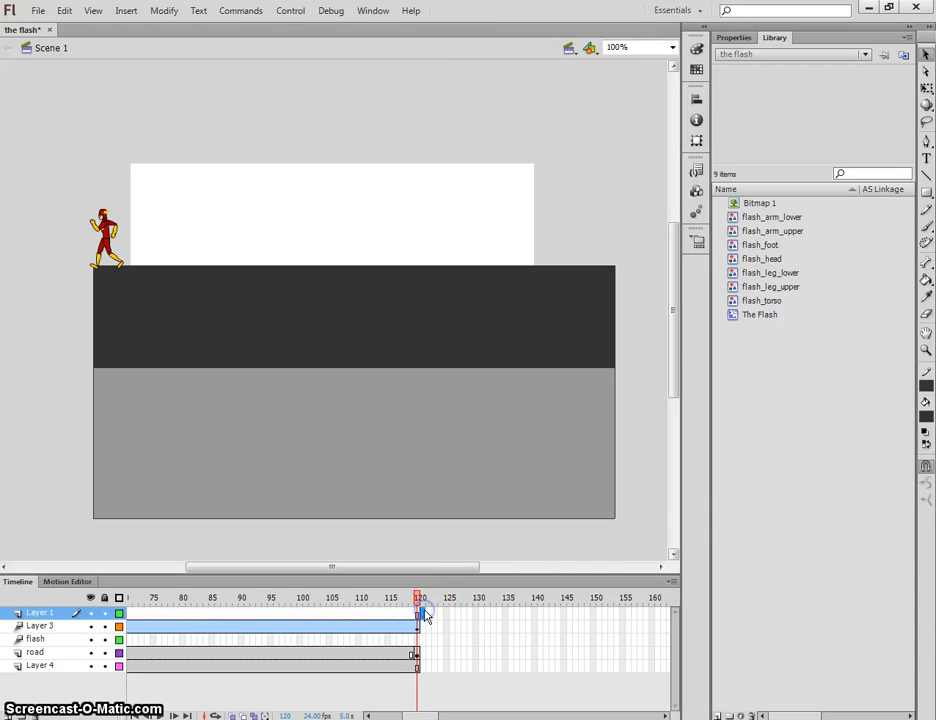
{"action": "right_click", "coordinate": [425, 615]}
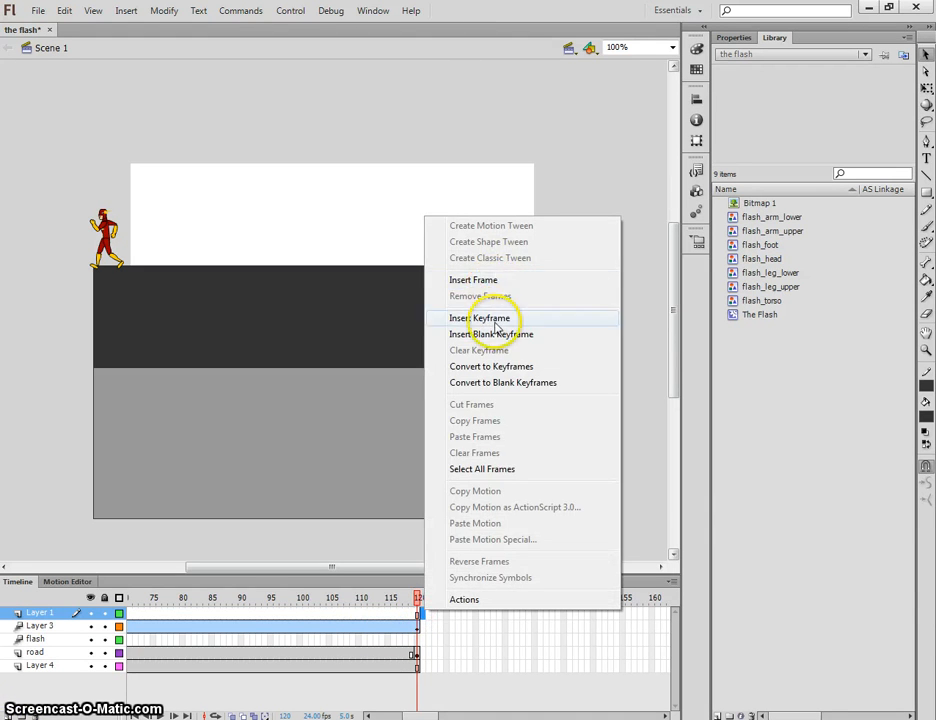
{"action": "left_click", "coordinate": [495, 320]}
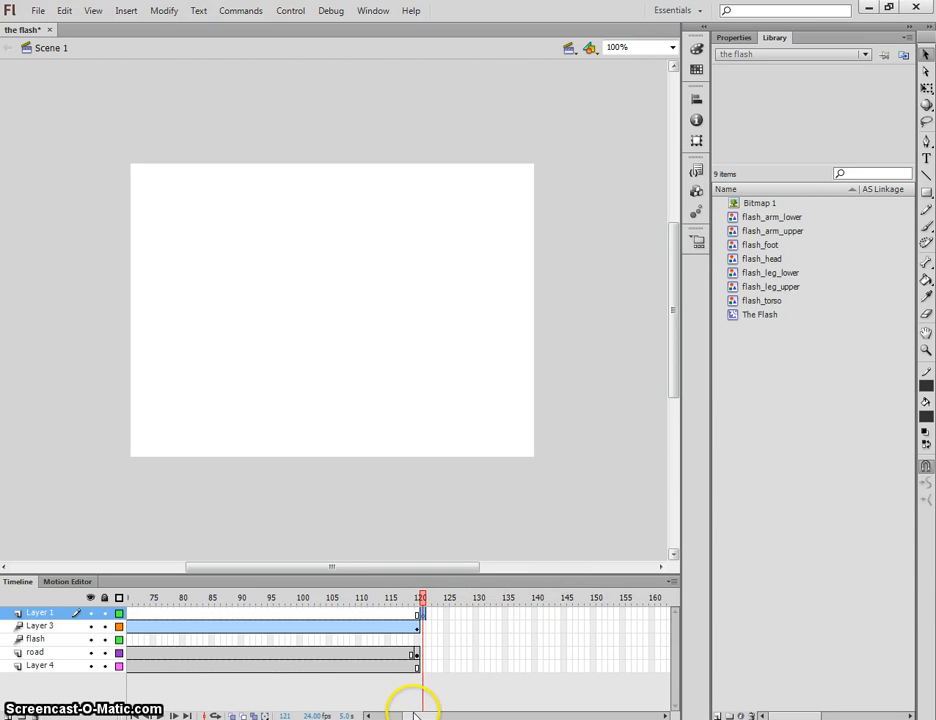
Step: Extend the road layer and Layer 4 to frame 200 by inserting frames
{"action": "left_click_drag", "start_coordinate": [415, 712], "coordinate": [442, 714]}
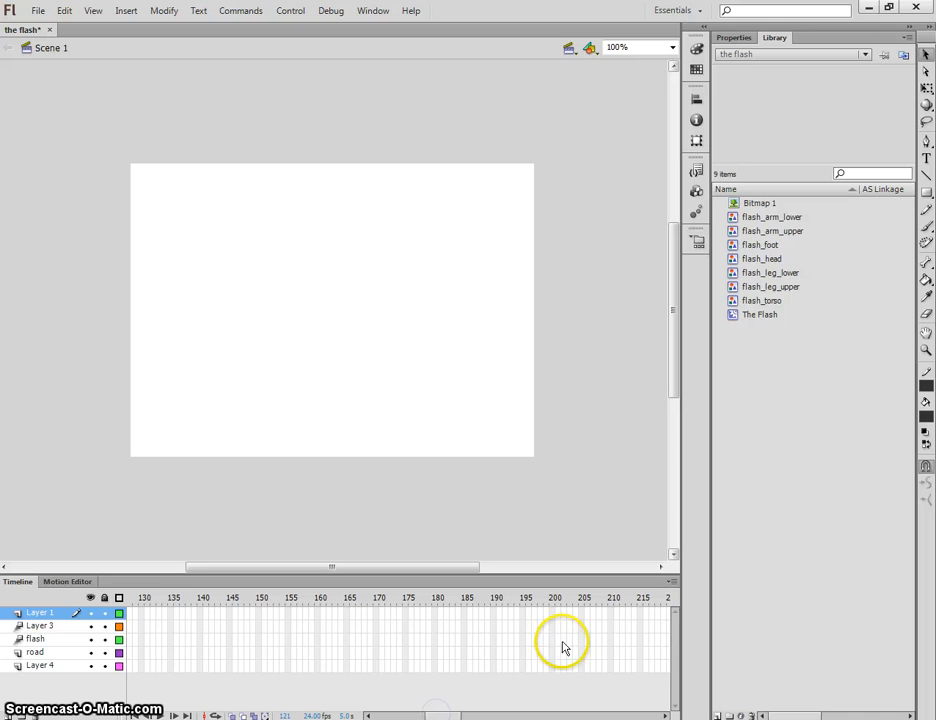
{"action": "left_click_drag", "start_coordinate": [553, 641], "coordinate": [554, 670]}
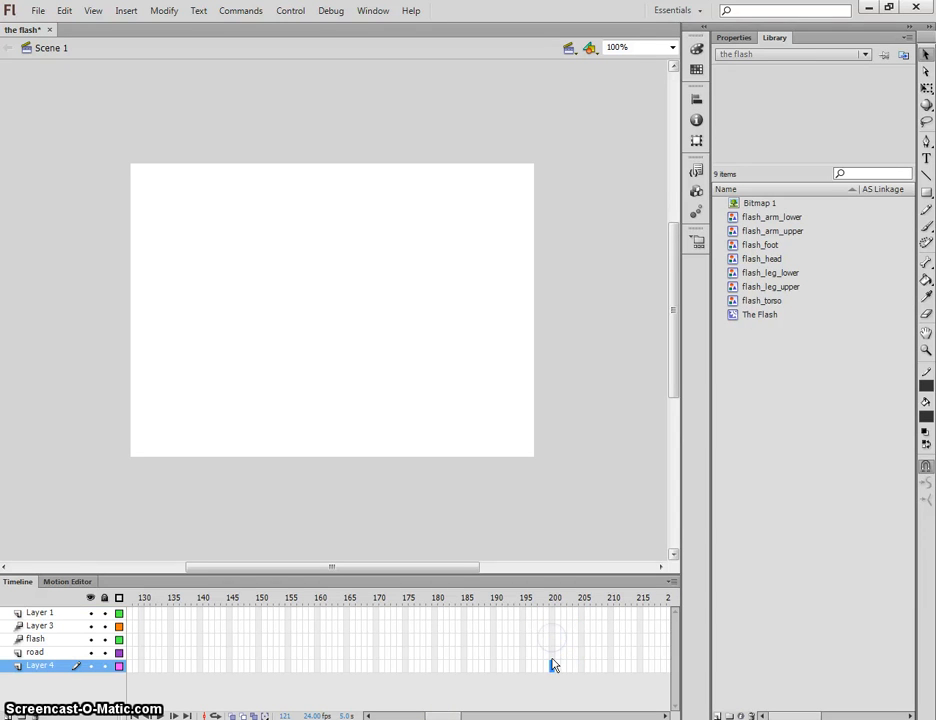
{"action": "right_click", "coordinate": [551, 657]}
{"action": "left_click", "coordinate": [604, 338]}
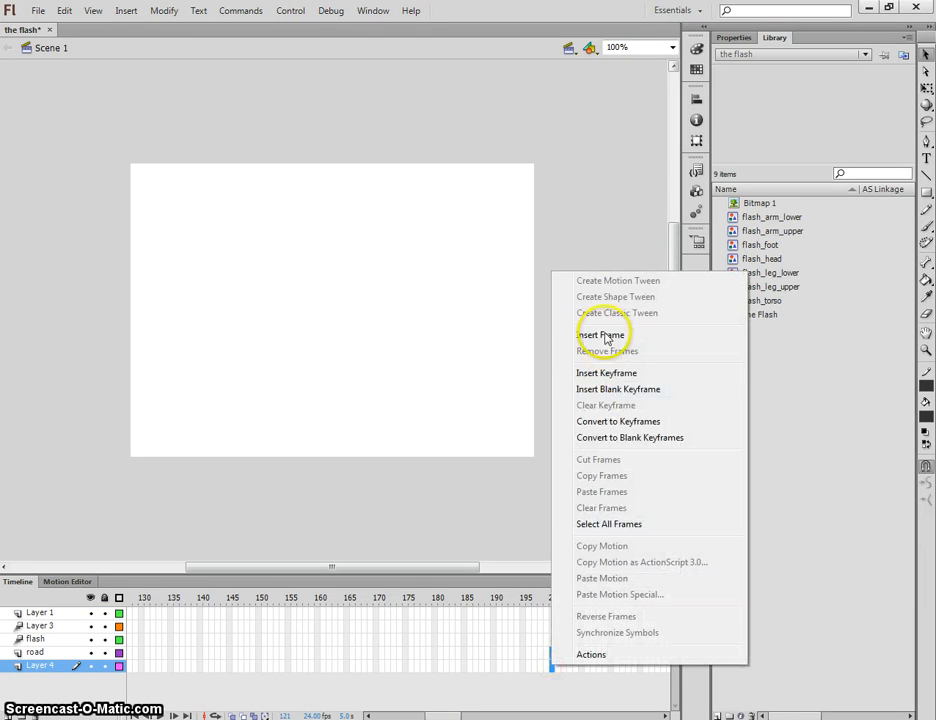
Step: Place an instance of The Flash symbol at frame 121 of Layer 1, beside the left end of the road
{"action": "left_click_drag", "start_coordinate": [432, 714], "coordinate": [410, 714]}
{"action": "left_click", "coordinate": [429, 601]}
{"action": "left_click", "coordinate": [420, 614]}
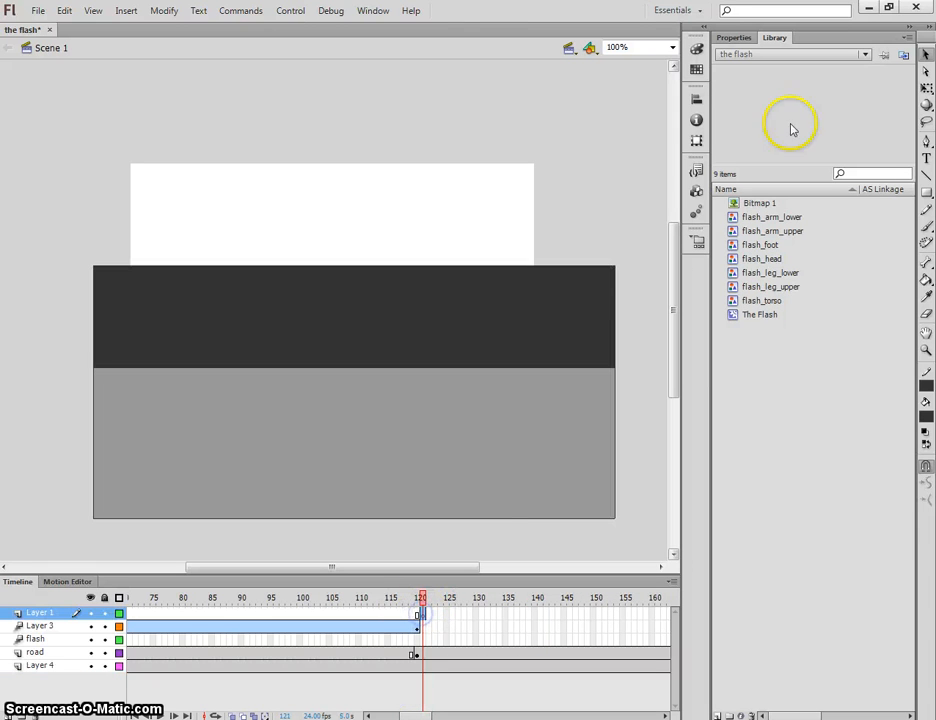
{"action": "left_click", "coordinate": [737, 317]}
{"action": "left_click_drag", "start_coordinate": [737, 322], "coordinate": [30, 430]}
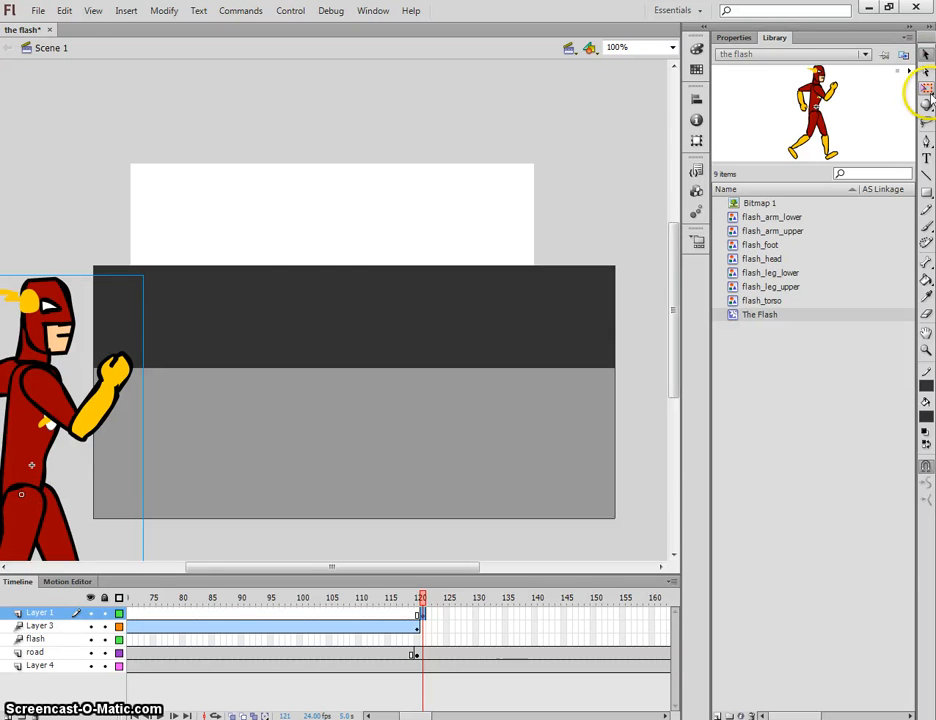
Step: Scale the new Flash figure down with Free Transform and move it up, just outside the left end of the road
{"action": "left_click", "coordinate": [926, 88]}
{"action": "left_click_drag", "start_coordinate": [142, 275], "coordinate": [93, 339]}
{"action": "left_click_drag", "start_coordinate": [43, 432], "coordinate": [44, 332]}
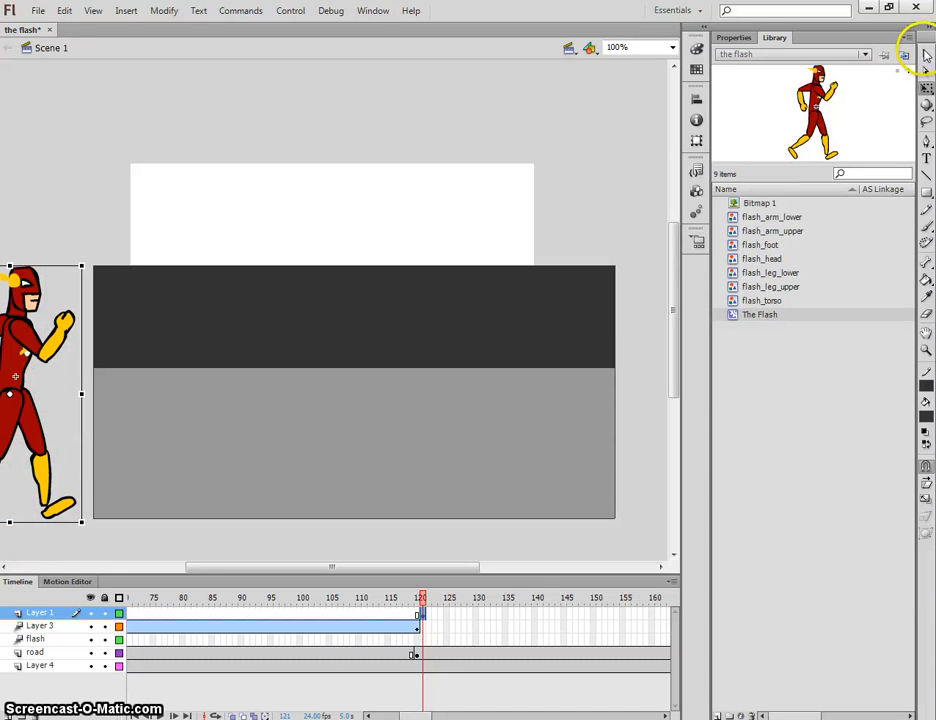
{"action": "left_click", "coordinate": [926, 57]}
Step: Extend Layer 1 to frame 200 by inserting a frame
{"action": "left_click_drag", "start_coordinate": [416, 716], "coordinate": [460, 716]}
{"action": "left_click", "coordinate": [420, 615]}
{"action": "right_click", "coordinate": [422, 613]}
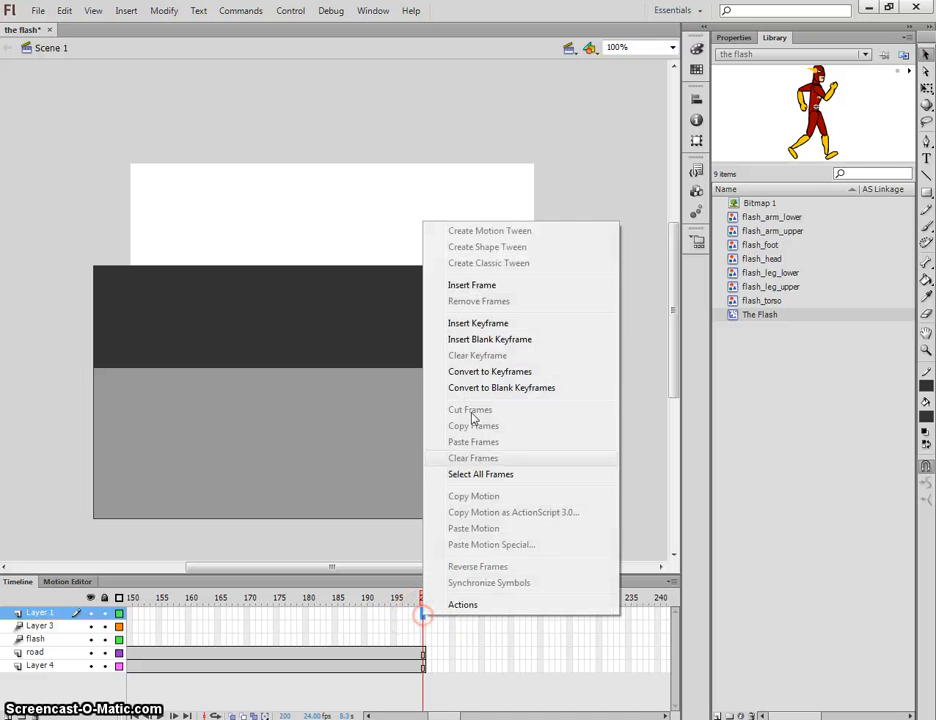
{"action": "left_click", "coordinate": [476, 286]}
Step: Create a motion tween for the large Flash figure on Layer 1, starting at frame 121
{"action": "left_click_drag", "start_coordinate": [449, 714], "coordinate": [416, 716]}
{"action": "left_click", "coordinate": [422, 616]}
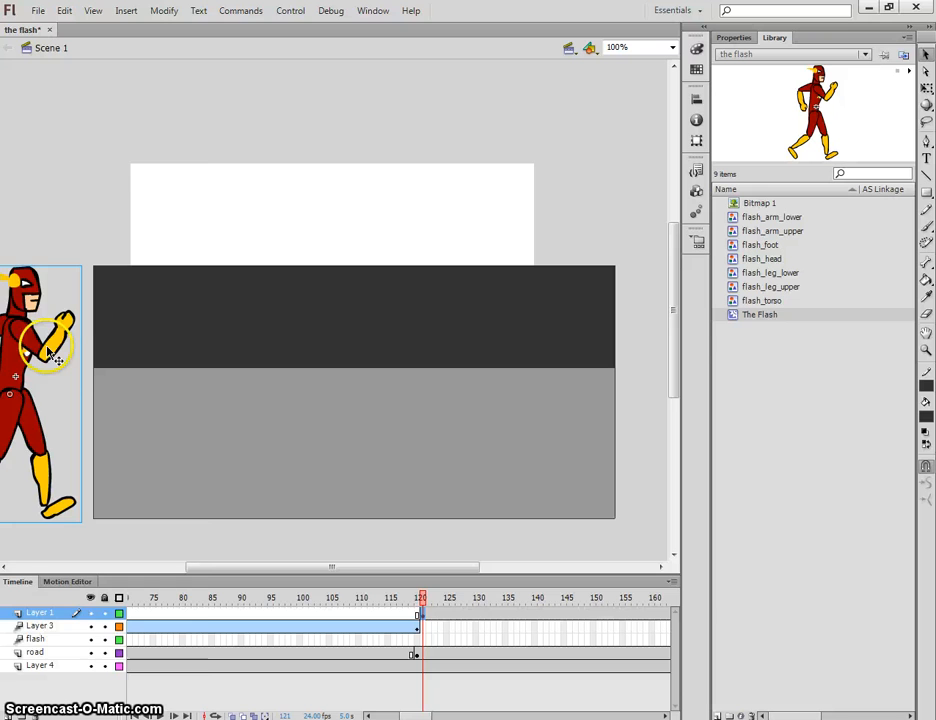
{"action": "right_click", "coordinate": [12, 322]}
{"action": "left_click", "coordinate": [110, 183]}
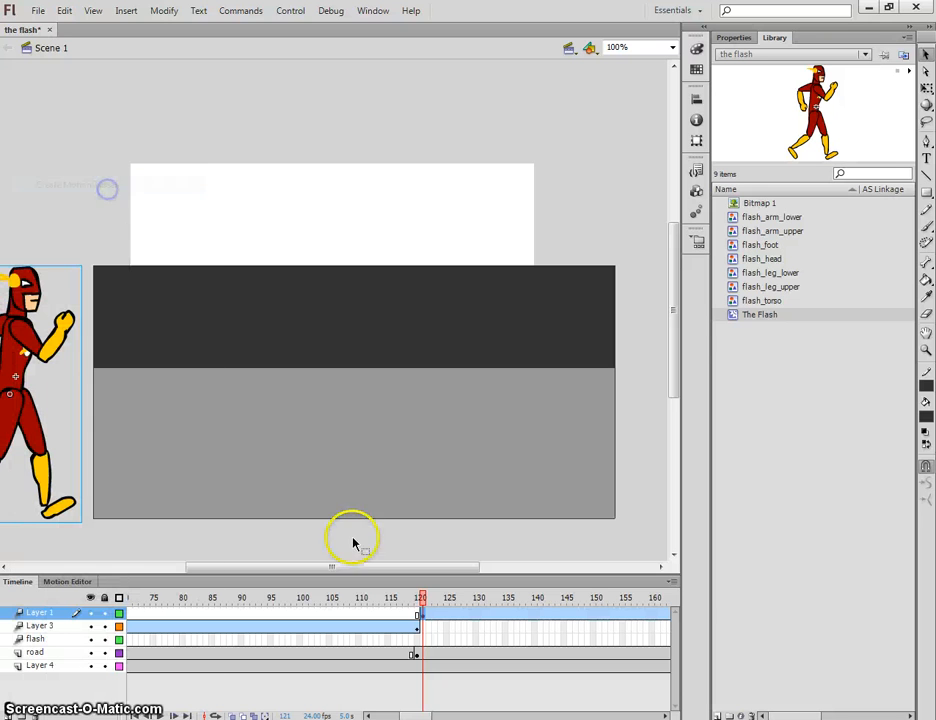
Step: Move the Flash figure horizontally past the right end of the road at frame 200, and test the movie
{"action": "left_click", "coordinate": [424, 597]}
{"action": "left_click_drag", "start_coordinate": [424, 600], "coordinate": [514, 601]}
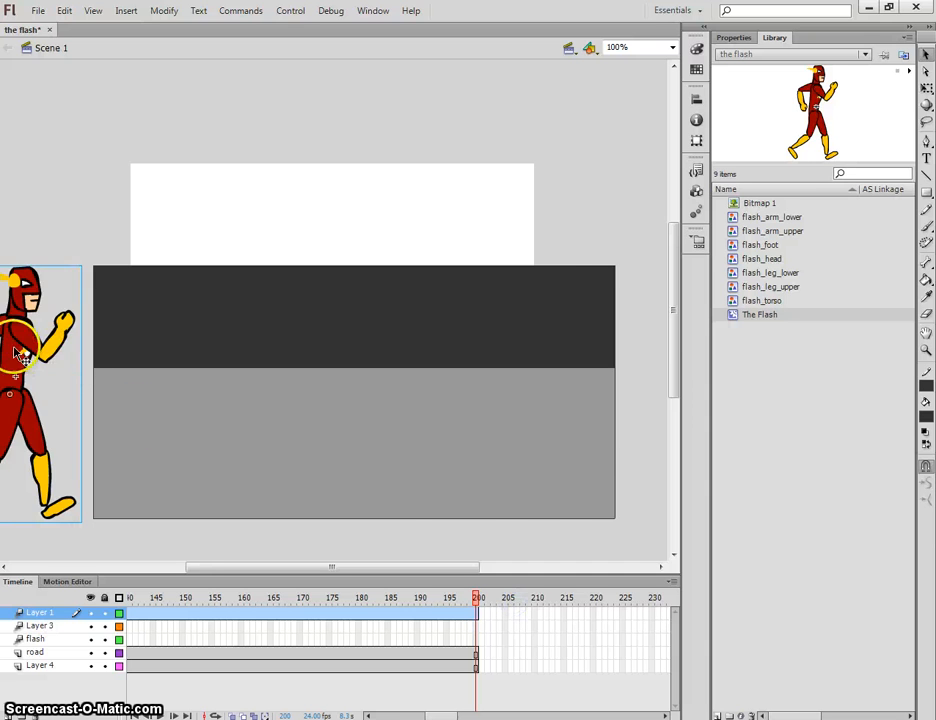
{"action": "left_click_drag", "start_coordinate": [13, 350], "coordinate": [620, 371]}
{"action": "key", "text": "ctrl+Return"}
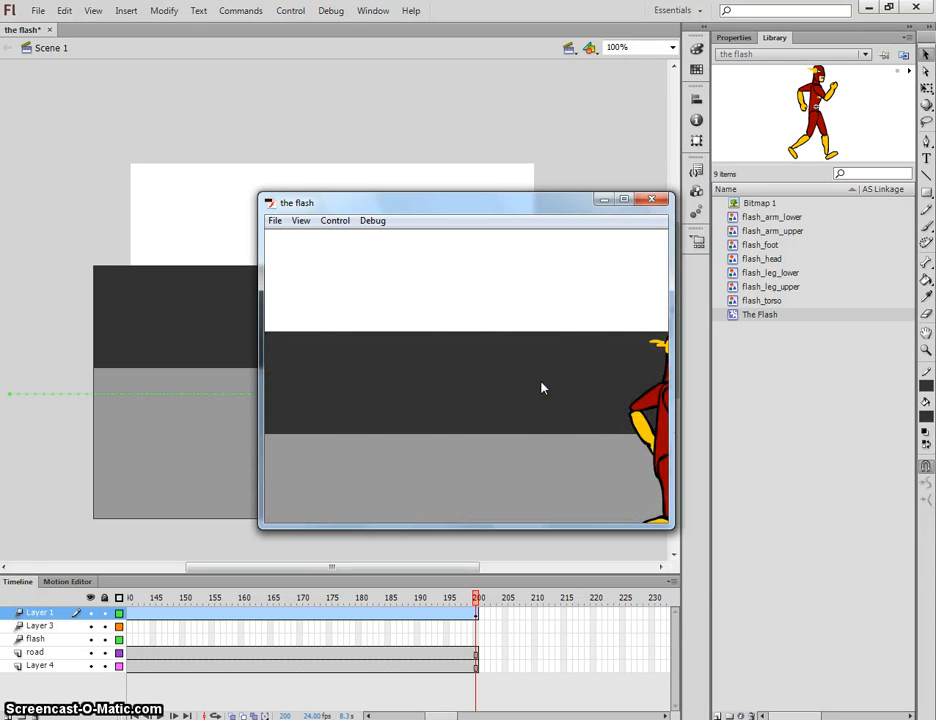
{"action": "left_click", "coordinate": [657, 201]}
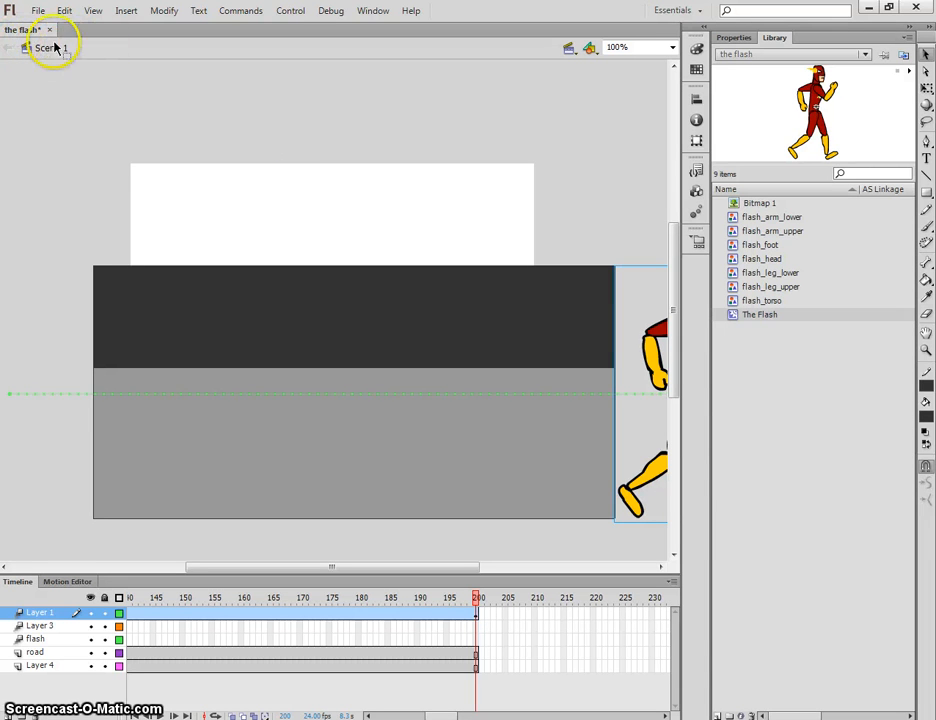
Step: Insert a new scene into the movie
{"action": "left_click", "coordinate": [128, 11]}
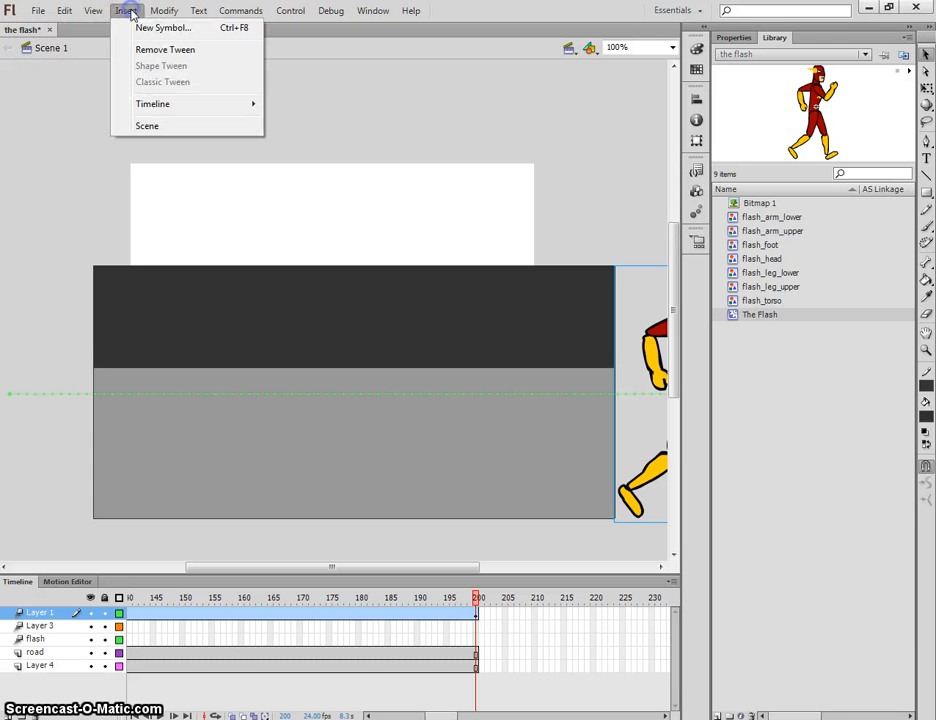
{"action": "left_click", "coordinate": [148, 126]}
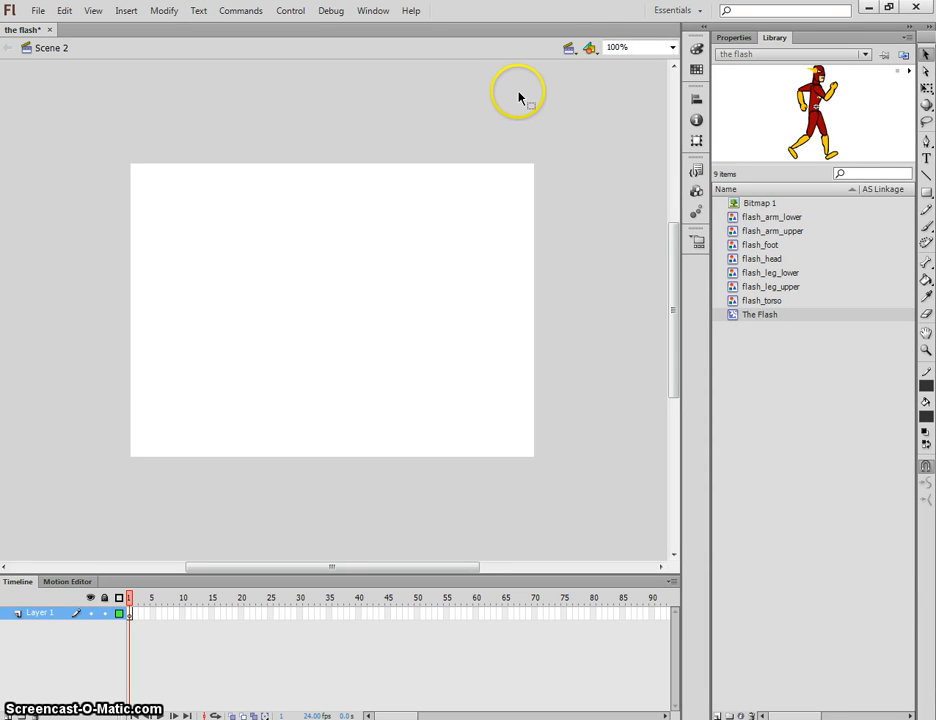
Step: Switch back and forth between Scene 1 and Scene 2, finishing in Scene 1
{"action": "left_click", "coordinate": [567, 48]}
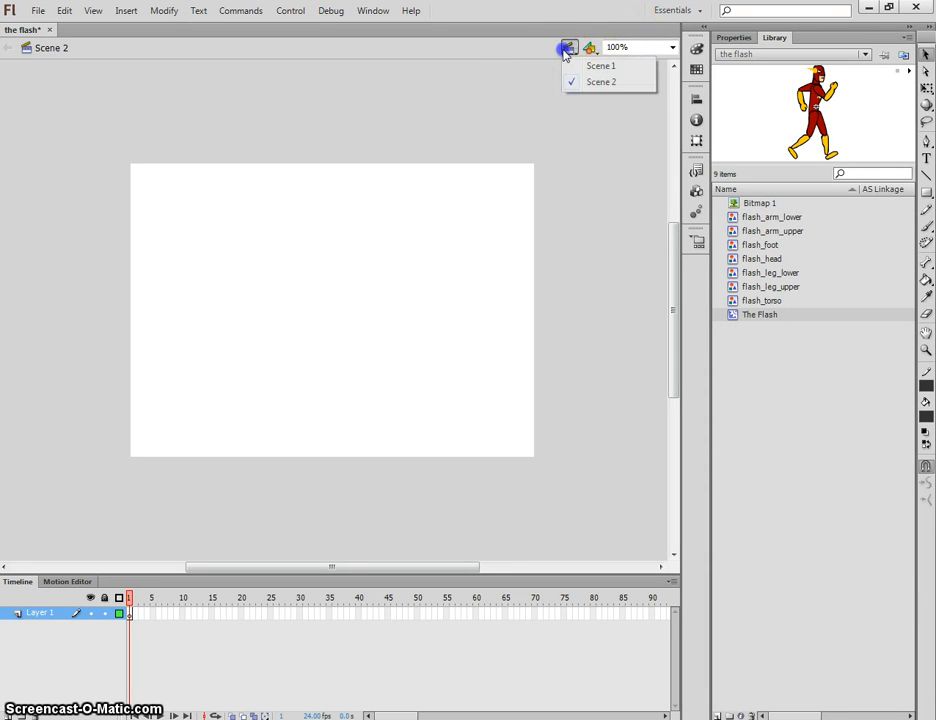
{"action": "left_click", "coordinate": [567, 50]}
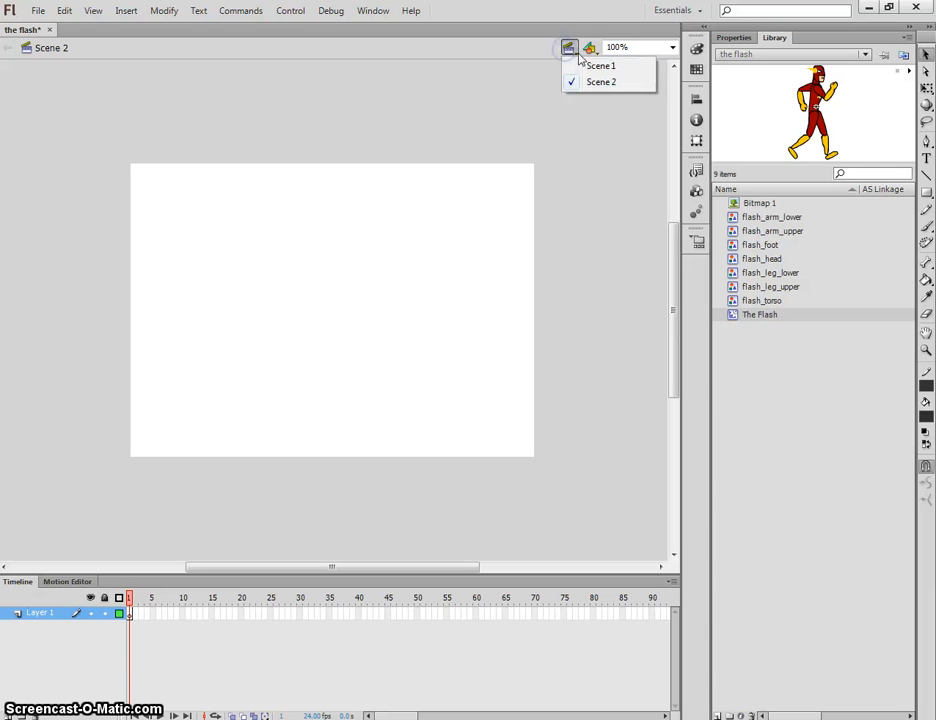
{"action": "left_click", "coordinate": [602, 66]}
{"action": "left_click", "coordinate": [567, 48]}
{"action": "left_click", "coordinate": [595, 80]}
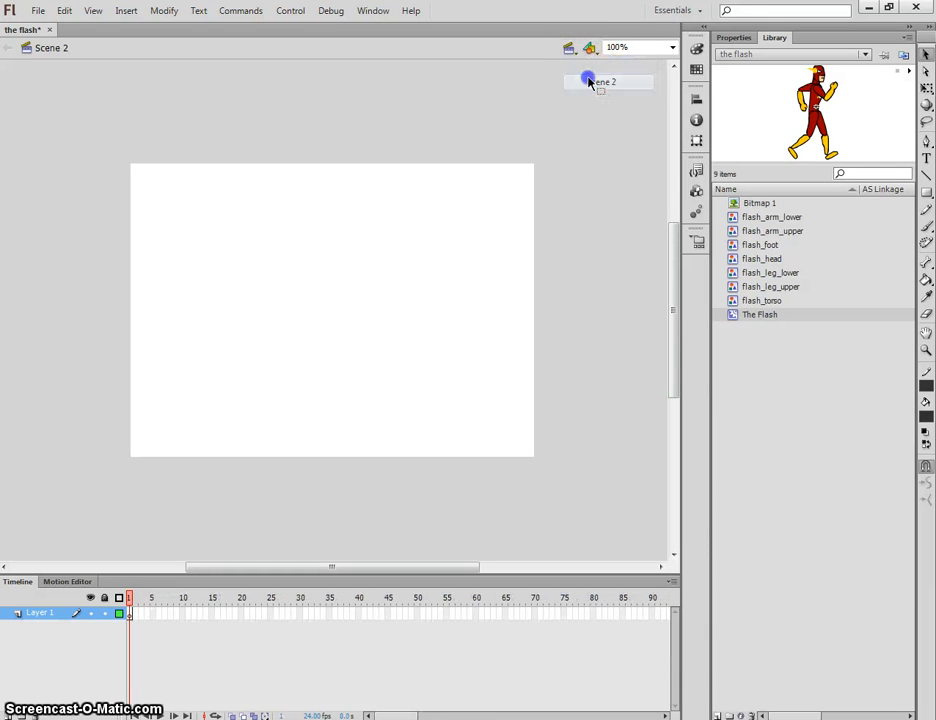
{"action": "left_click", "coordinate": [569, 49]}
{"action": "left_click", "coordinate": [590, 66]}
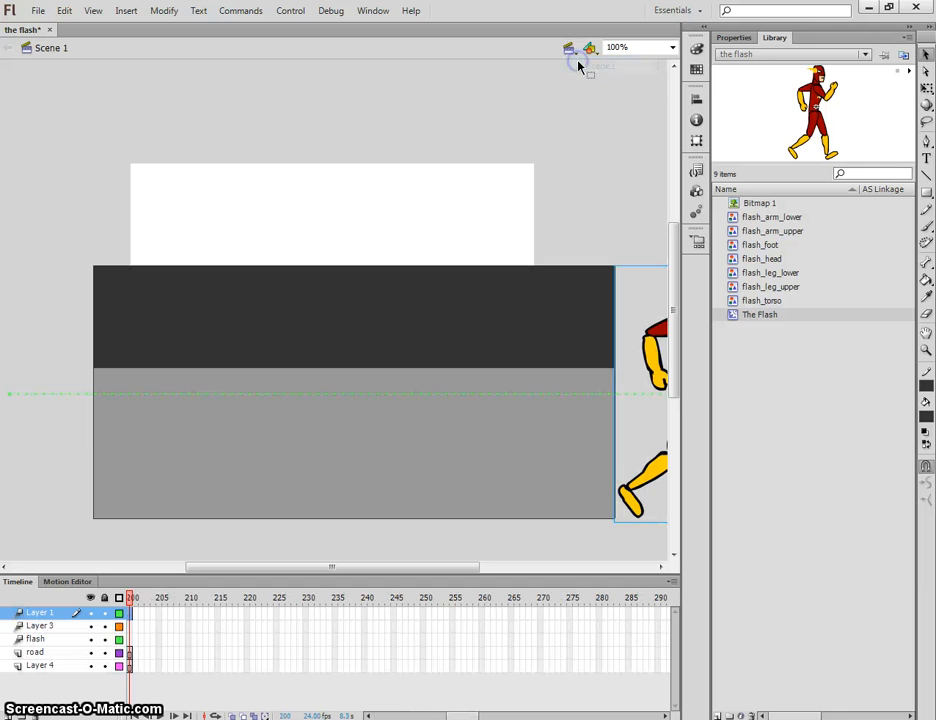
Step: Show the Scene panel and reposition it over the upper part of the stage
{"action": "left_click", "coordinate": [374, 11]}
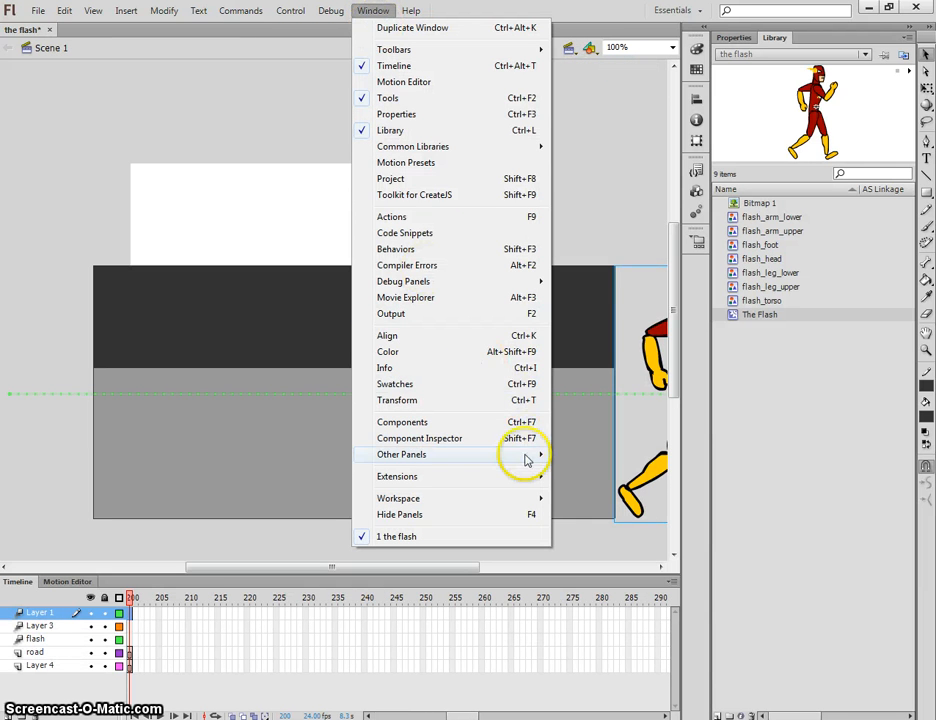
{"action": "mouse_move", "coordinate": [528, 457]}
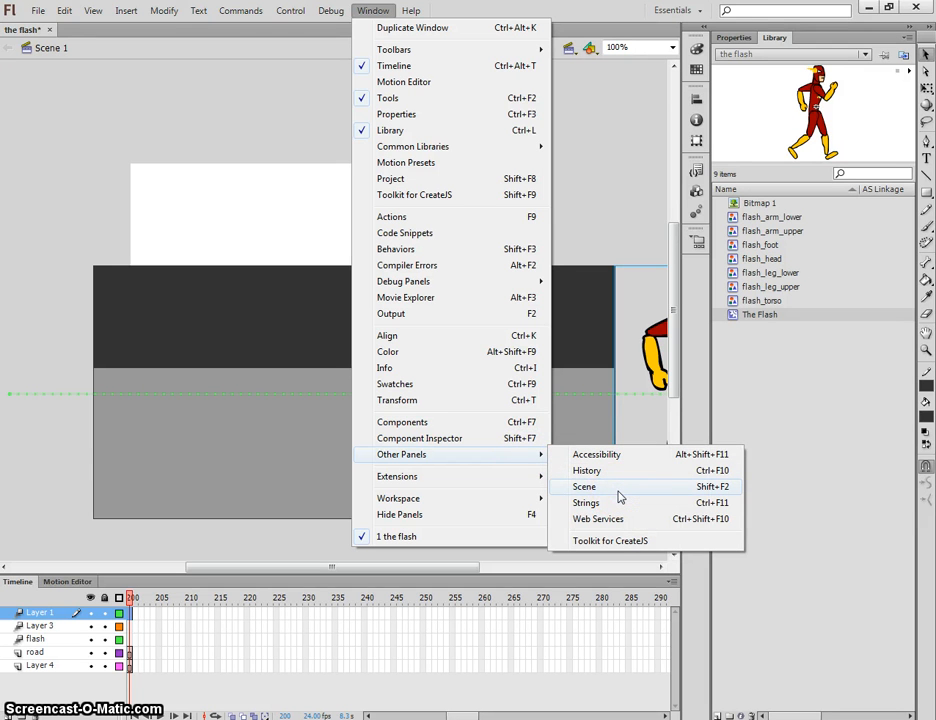
{"action": "left_click", "coordinate": [616, 217]}
{"action": "key", "text": "shift+F2"}
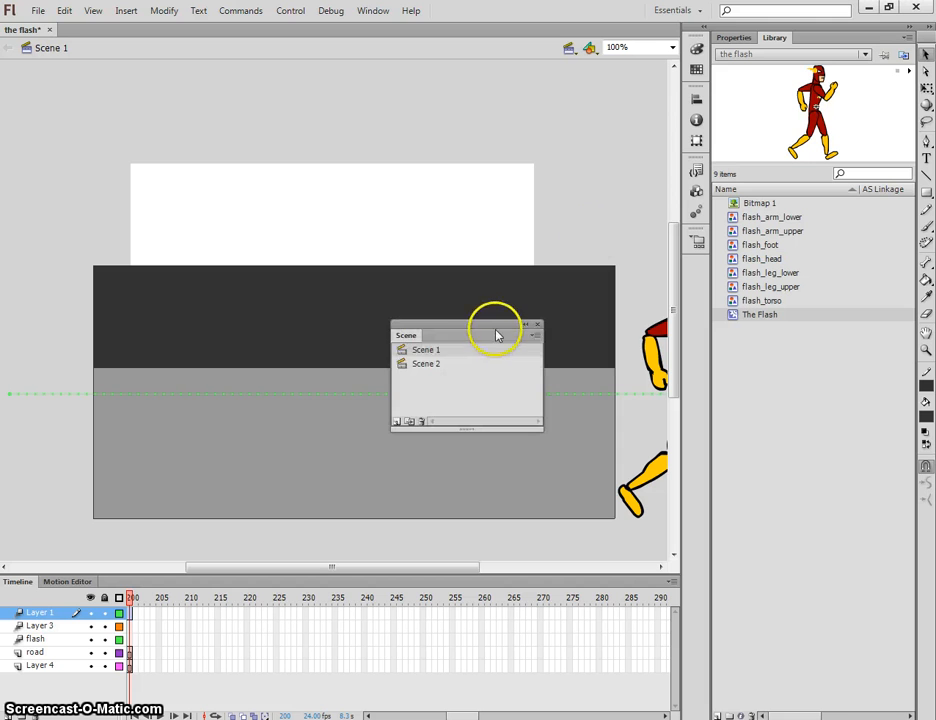
{"action": "left_click_drag", "start_coordinate": [490, 332], "coordinate": [570, 158]}
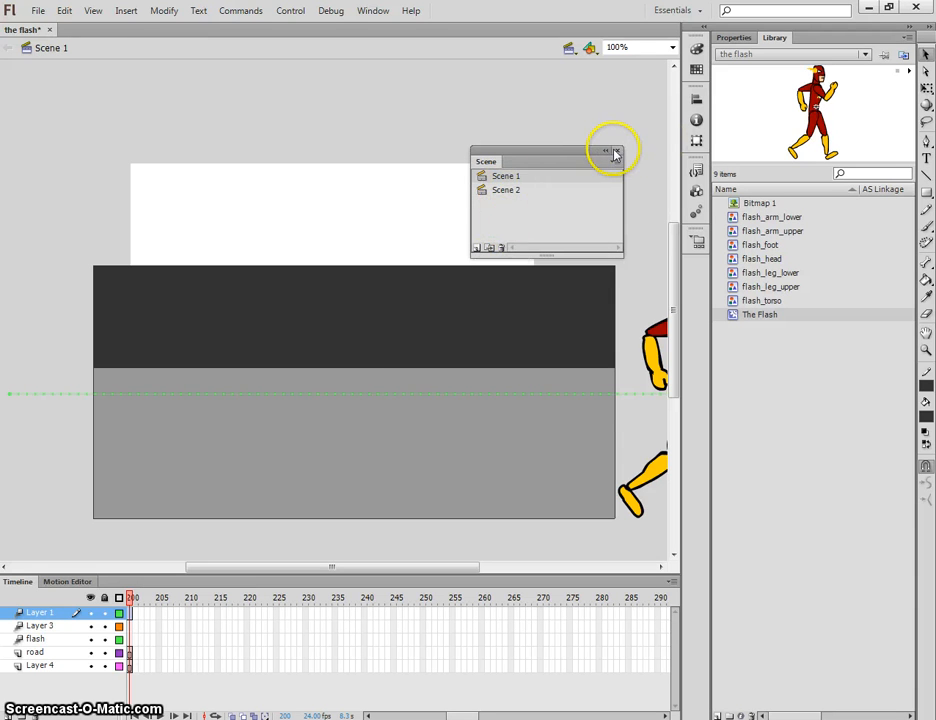
{"action": "left_click_drag", "start_coordinate": [614, 152], "coordinate": [560, 110]}
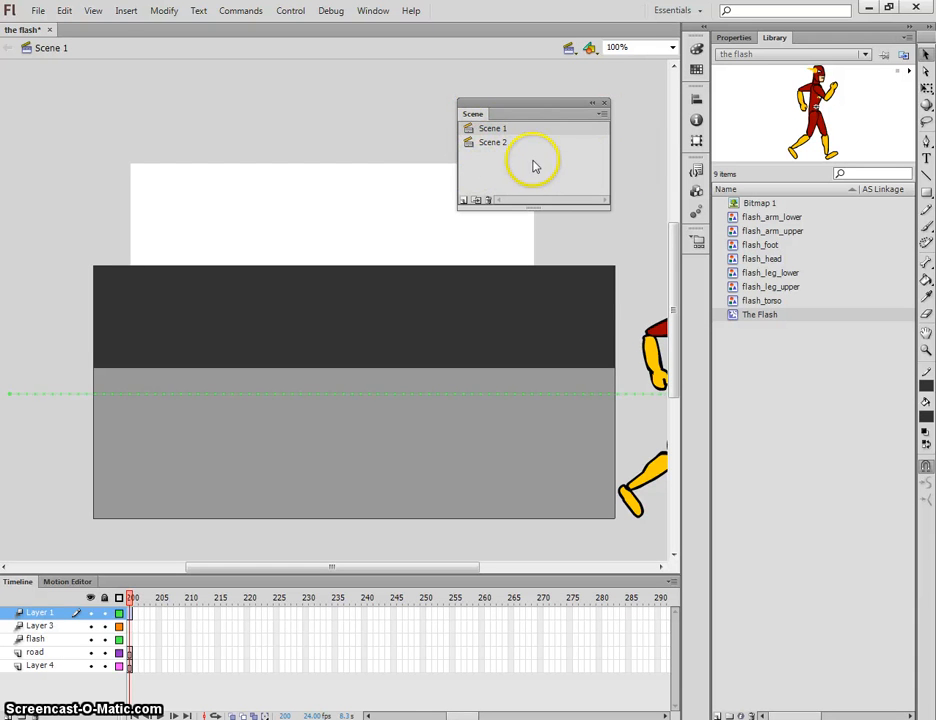
Step: Move Scene 2 above Scene 1 in the scene order and back below it, and close the Scene panel
{"action": "left_click", "coordinate": [494, 143]}
{"action": "left_click_drag", "start_coordinate": [494, 143], "coordinate": [492, 123]}
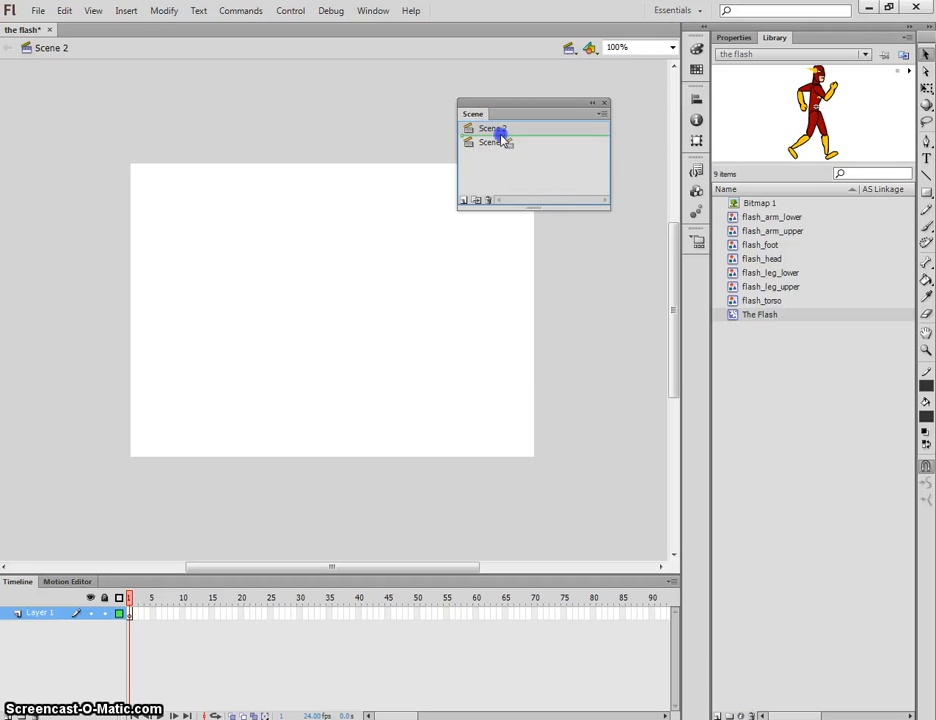
{"action": "left_click_drag", "start_coordinate": [505, 148], "coordinate": [505, 150]}
{"action": "left_click", "coordinate": [604, 103]}
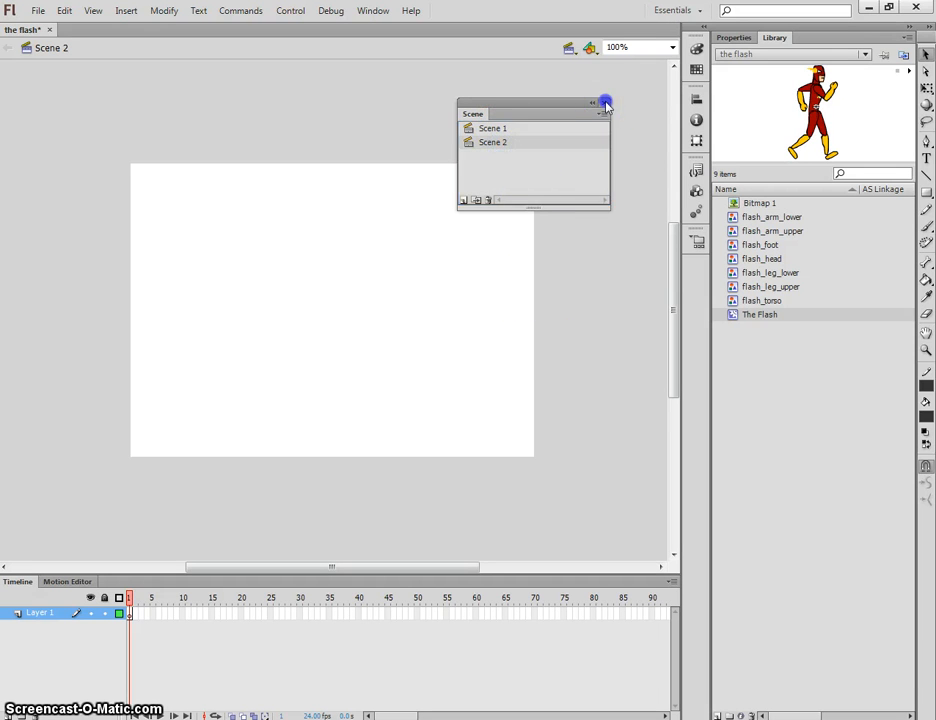
Step: View Scene 1 once more and return to the empty Scene 2
{"action": "left_click", "coordinate": [569, 50]}
{"action": "left_click", "coordinate": [575, 66]}
{"action": "left_click", "coordinate": [569, 48]}
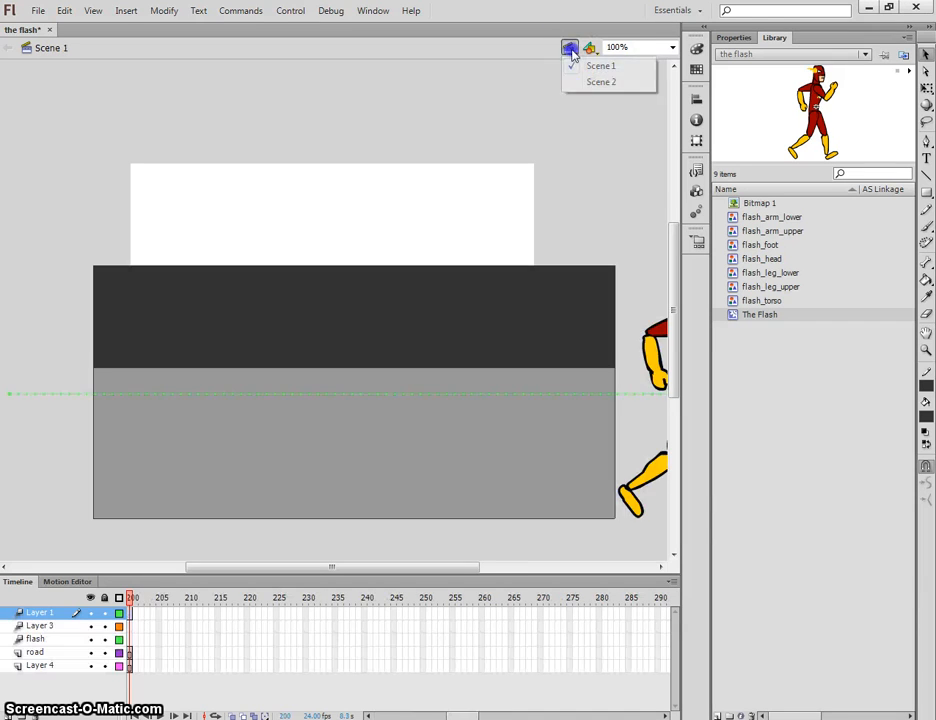
{"action": "left_click", "coordinate": [578, 84]}
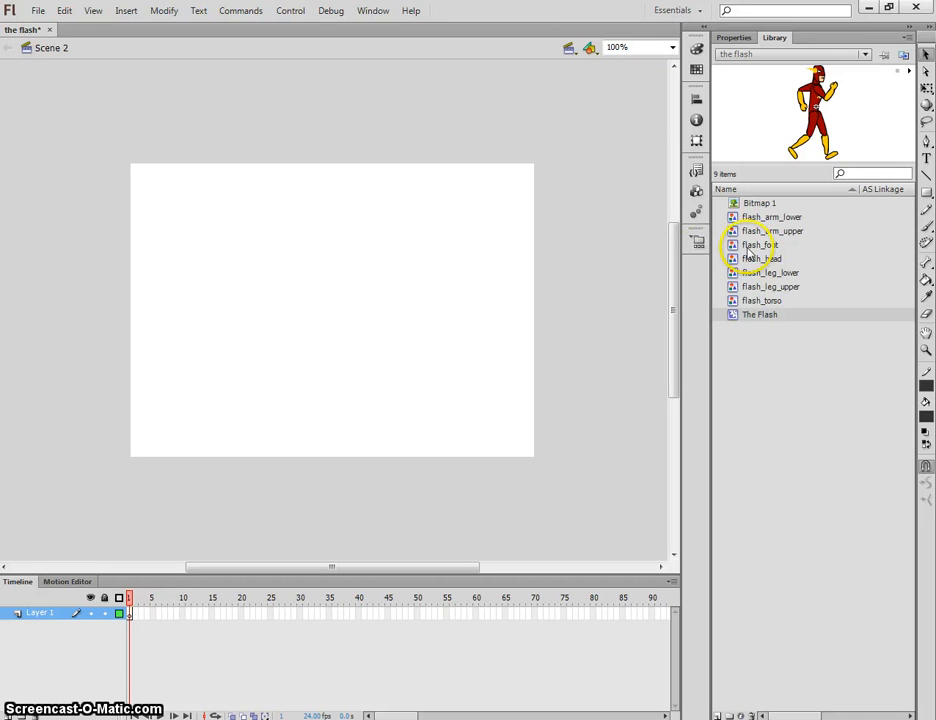
Step: Paint a wavy waterline across Scene 2's stage with the Brush tool in blue #0099CC
{"action": "left_click", "coordinate": [925, 226]}
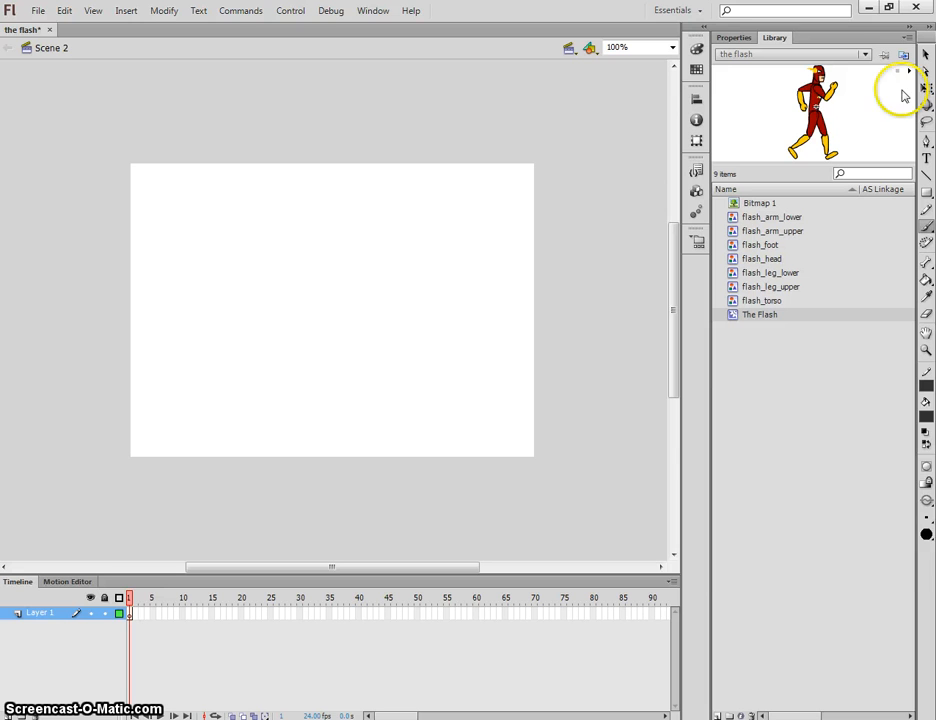
{"action": "left_click", "coordinate": [926, 418]}
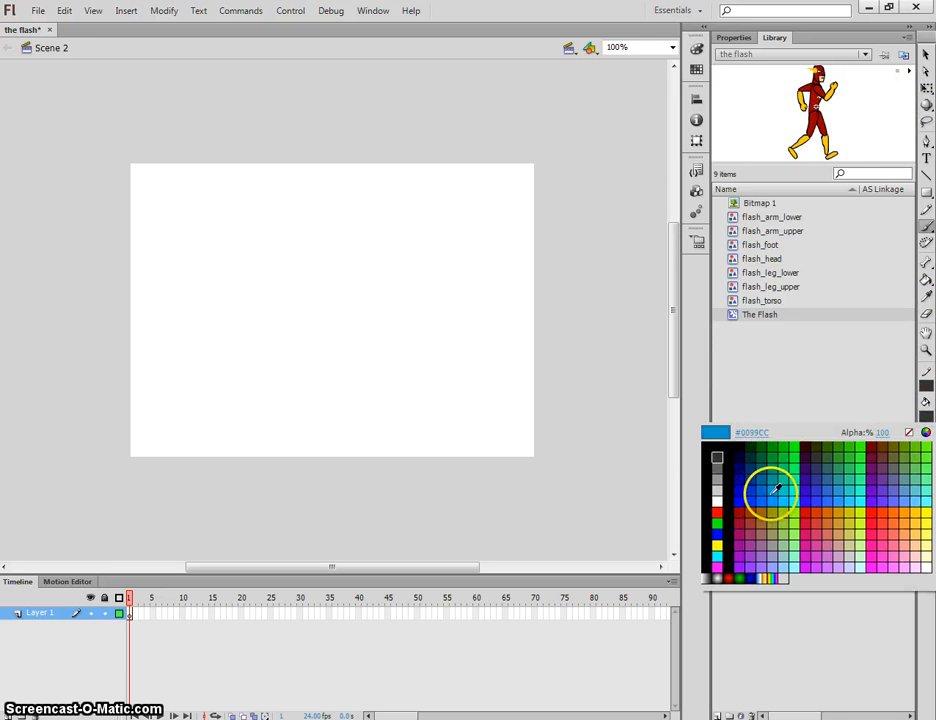
{"action": "left_click", "coordinate": [778, 486]}
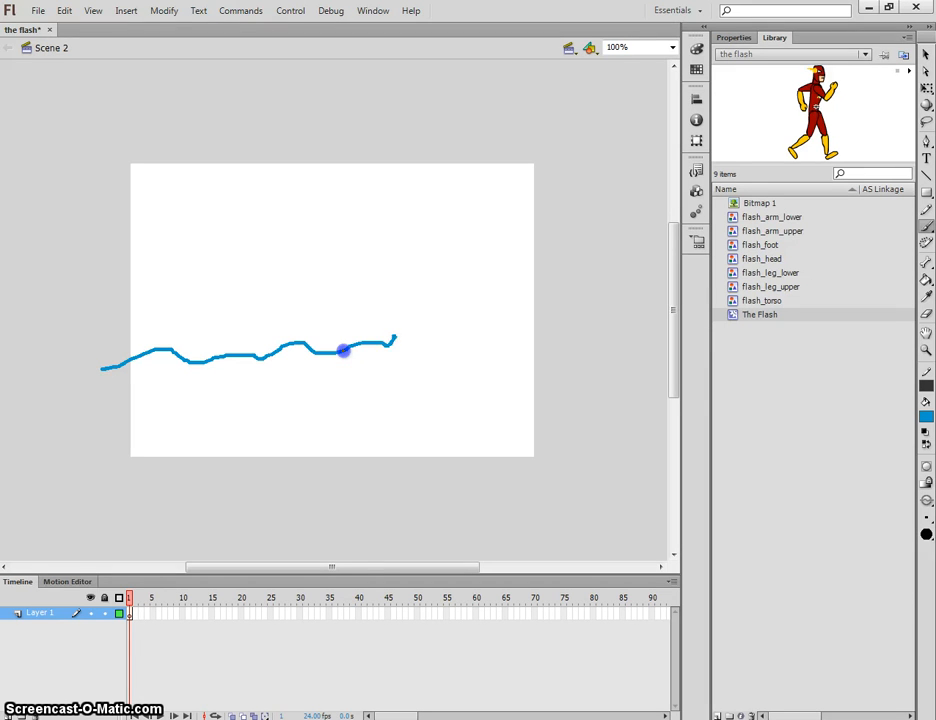
{"action": "left_click_drag", "start_coordinate": [524, 344], "coordinate": [524, 344]}
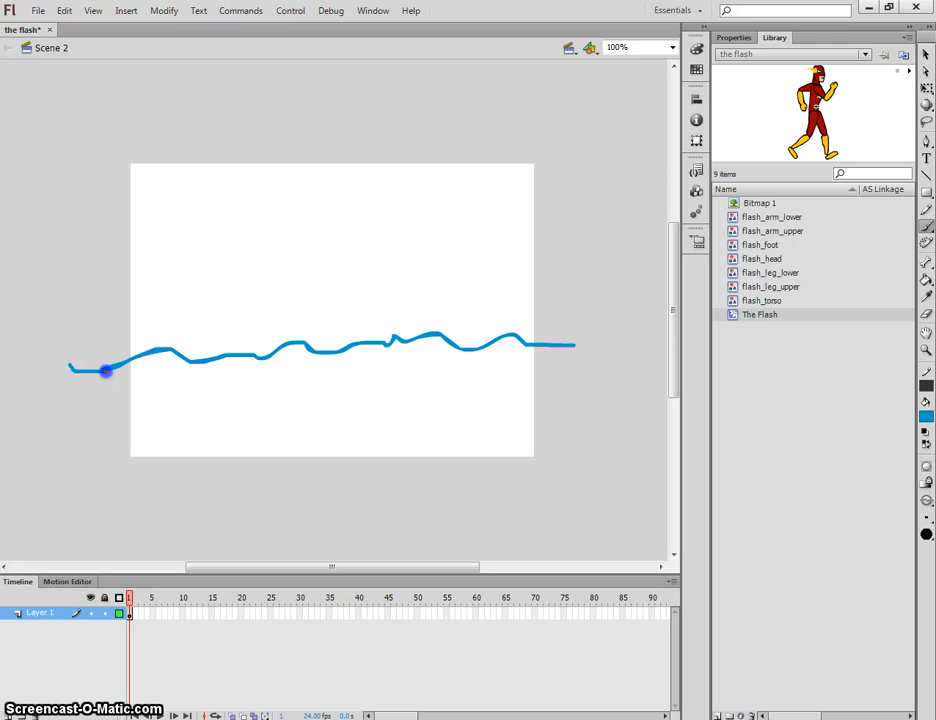
{"action": "key", "text": "ctrl+minus"}
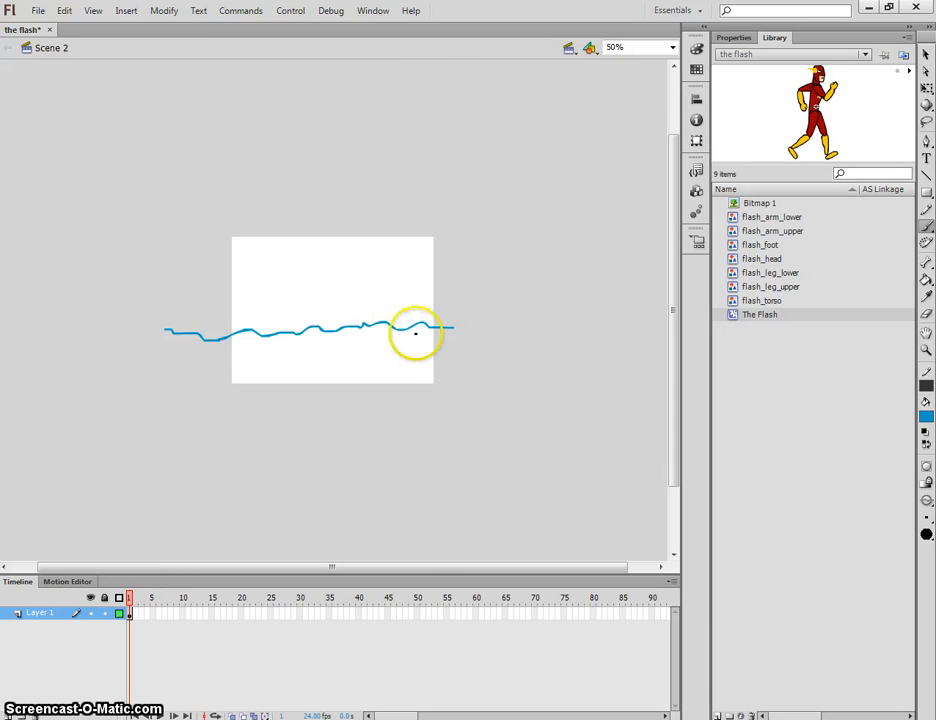
Step: Extend the waterline well past both sides of the stage, close its outline below the stage and fill the area with the same blue
{"action": "left_click_drag", "start_coordinate": [453, 328], "coordinate": [597, 329]}
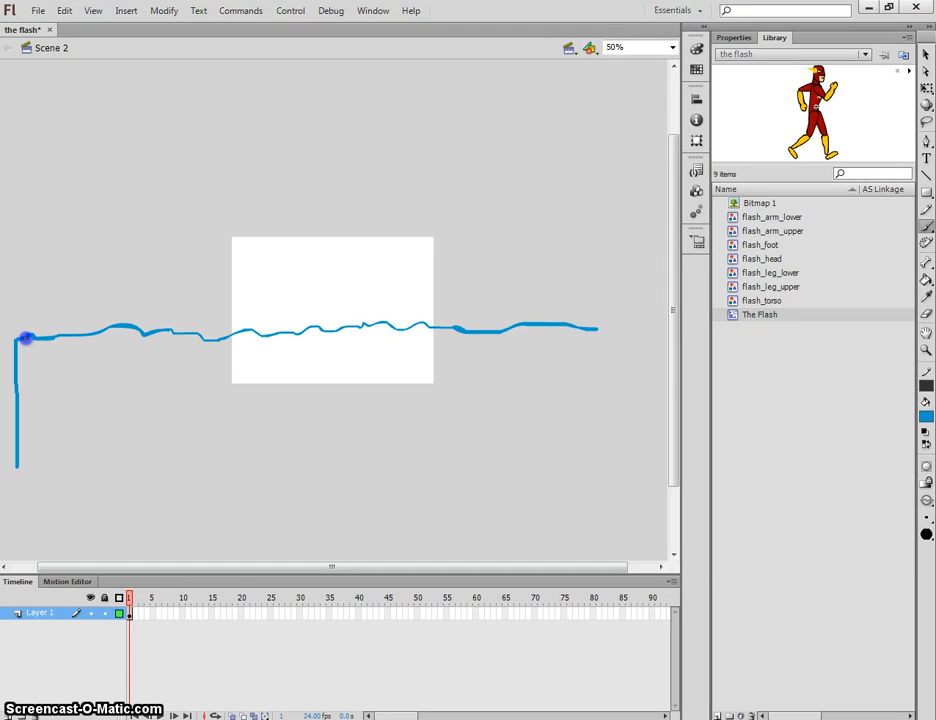
{"action": "left_click_drag", "start_coordinate": [557, 452], "coordinate": [17, 465]}
{"action": "left_click_drag", "start_coordinate": [597, 329], "coordinate": [618, 360]}
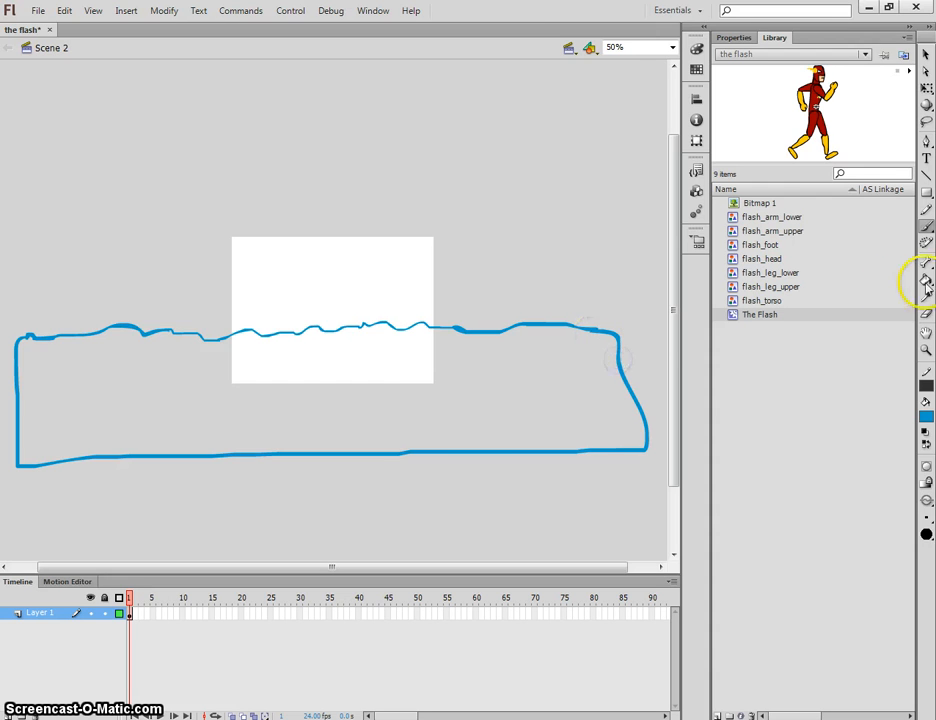
{"action": "left_click", "coordinate": [478, 407]}
Step: Convert the whole blue water shape to a movie clip symbol named water
{"action": "left_click", "coordinate": [926, 56]}
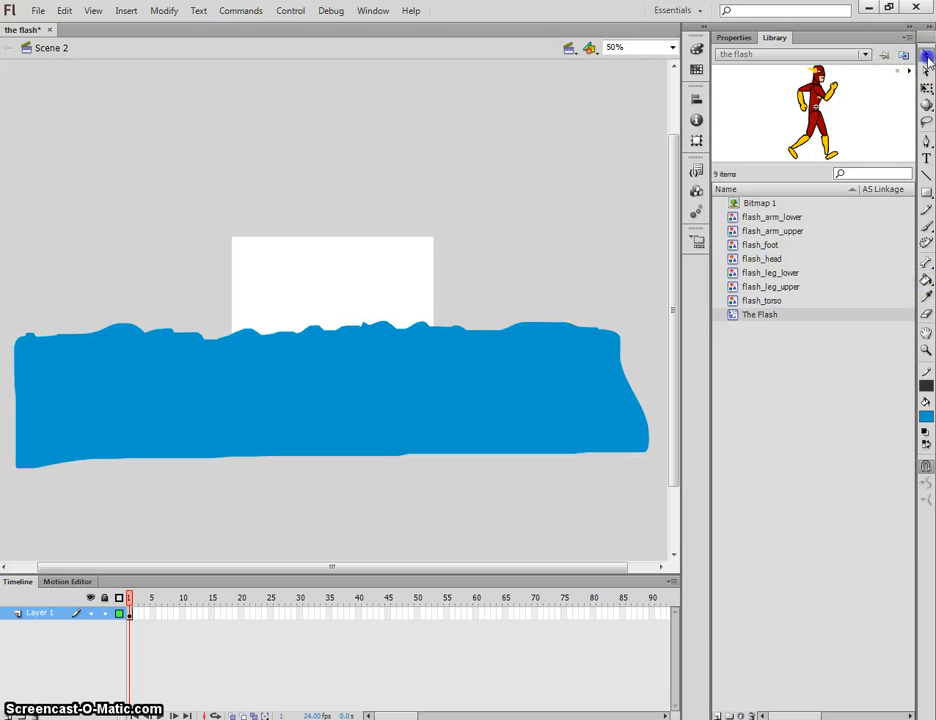
{"action": "left_click_drag", "start_coordinate": [12, 306], "coordinate": [648, 490]}
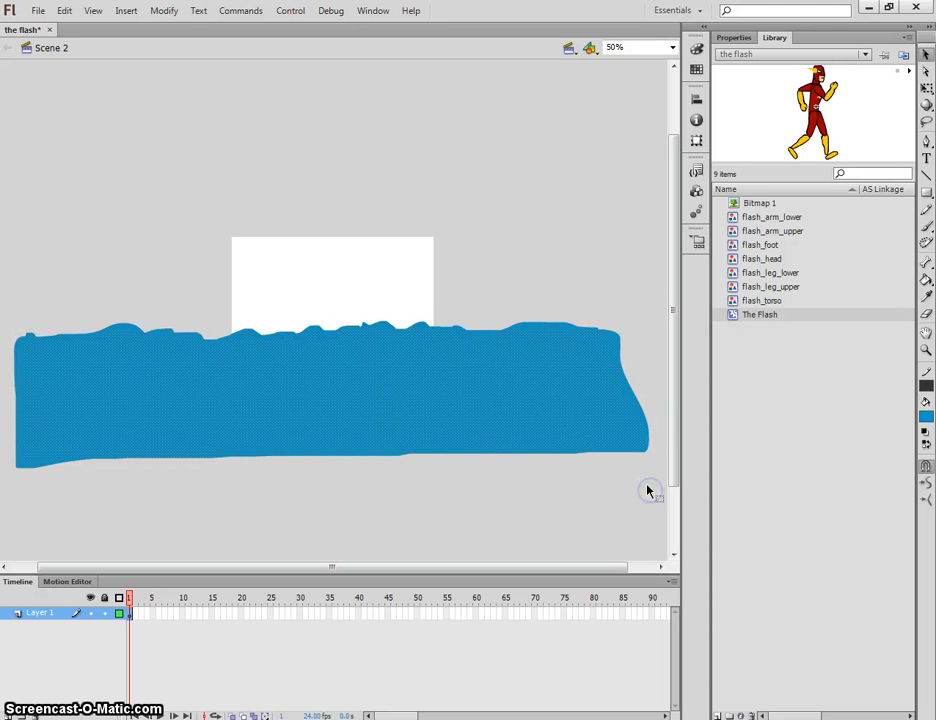
{"action": "key", "text": "F8"}
{"action": "type", "text": "w"}
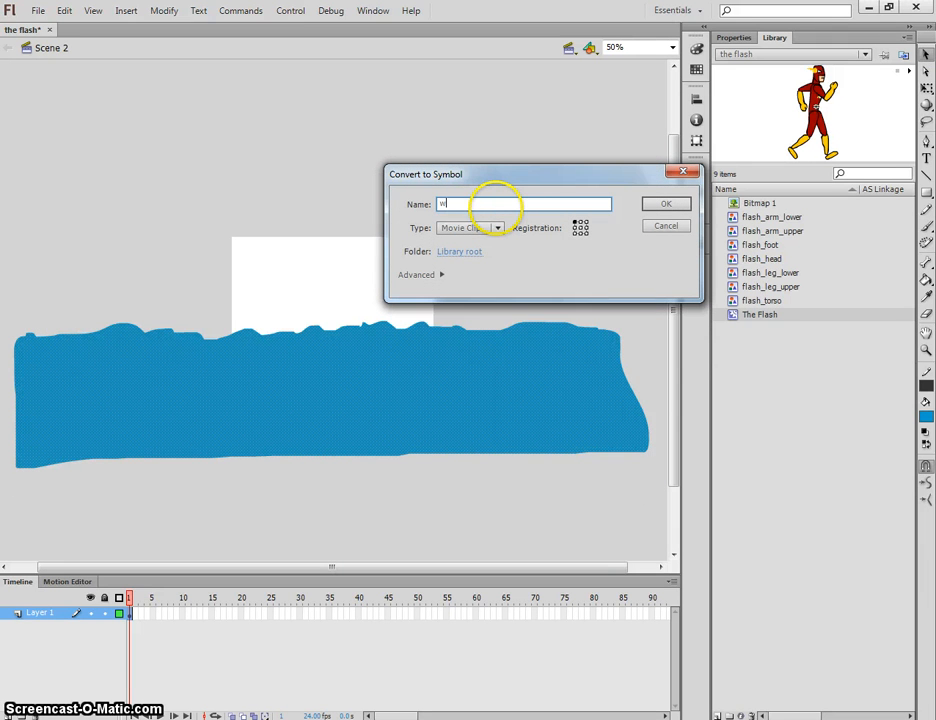
{"action": "type", "text": "ater"}
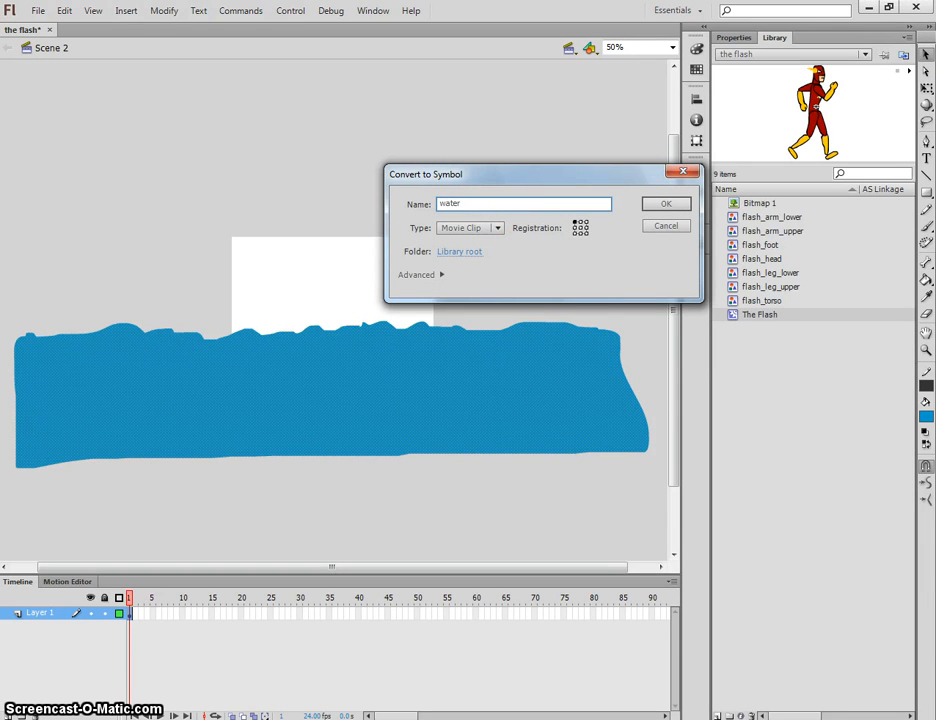
{"action": "left_click", "coordinate": [663, 205]}
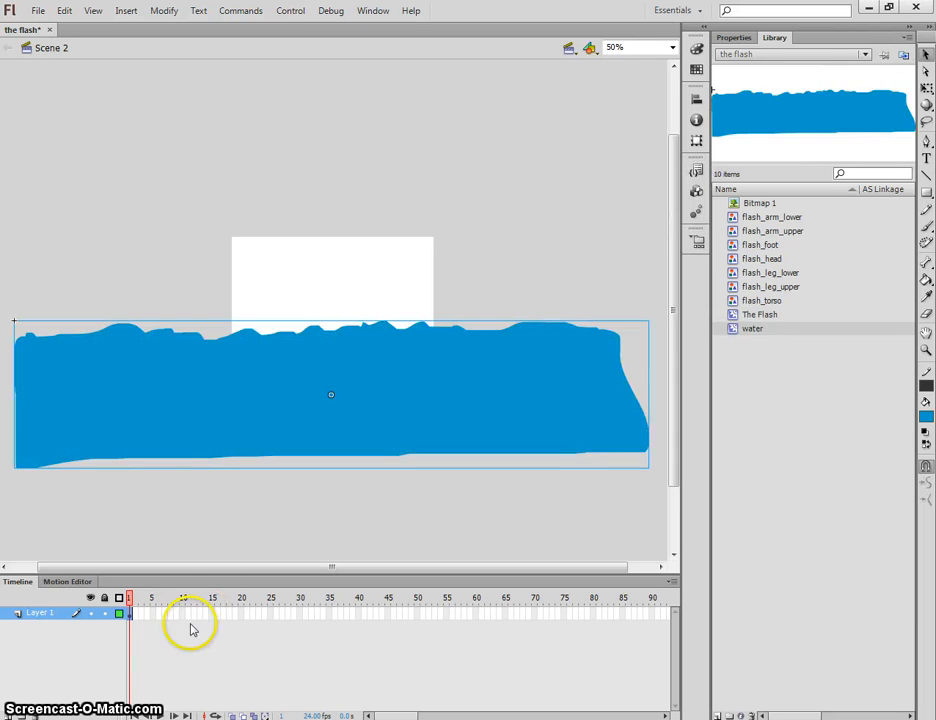
Step: Edit the water symbol and create a motion tween on its shape, accepting the conversion to a symbol
{"action": "double_click", "coordinate": [206, 437]}
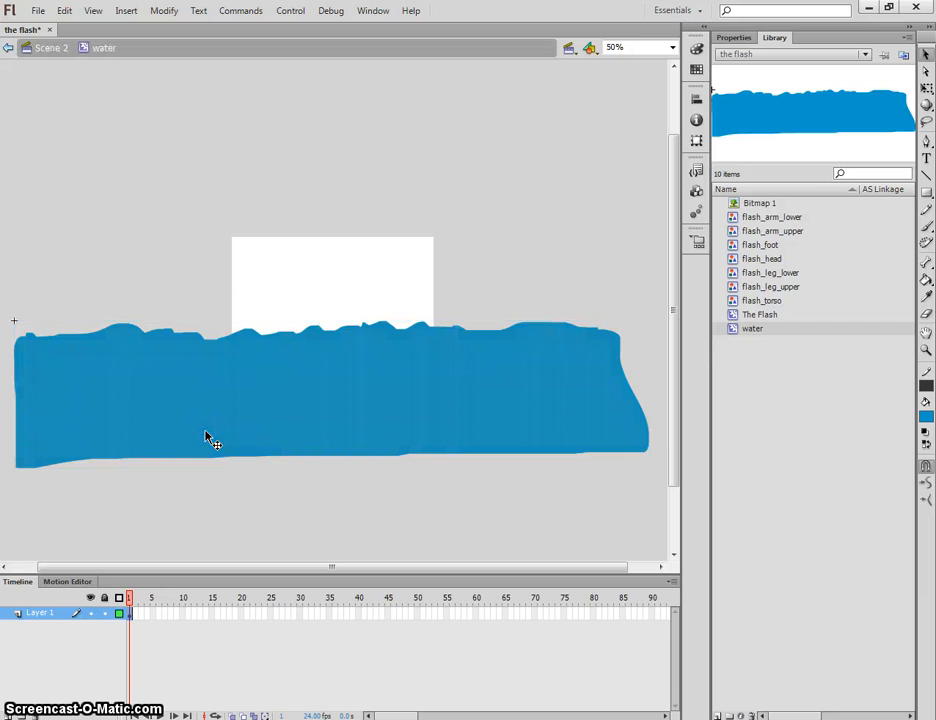
{"action": "left_click", "coordinate": [355, 614]}
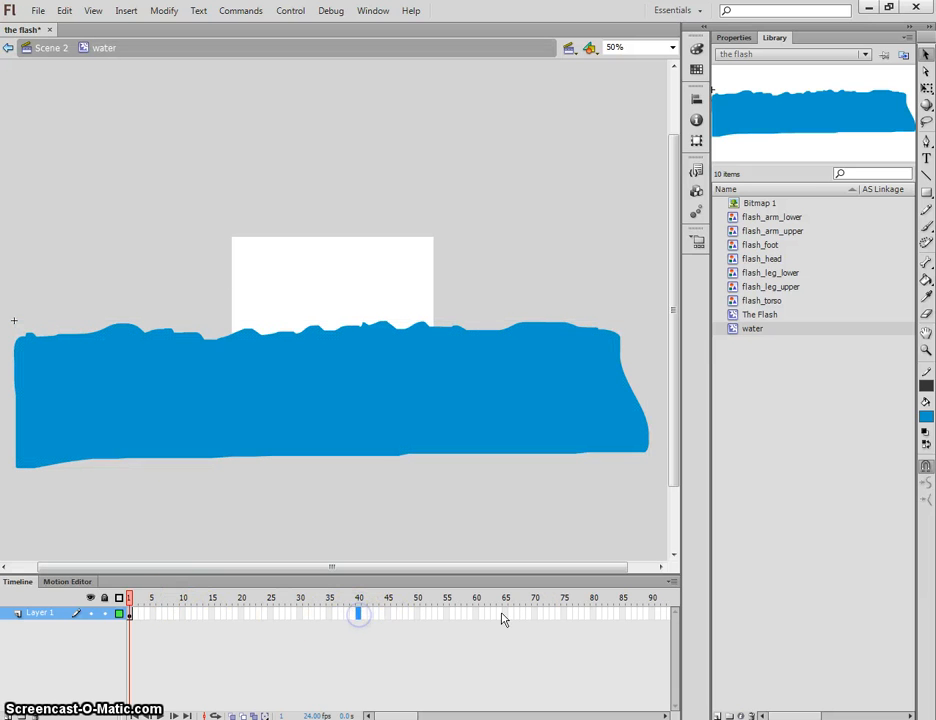
{"action": "left_click", "coordinate": [652, 614]}
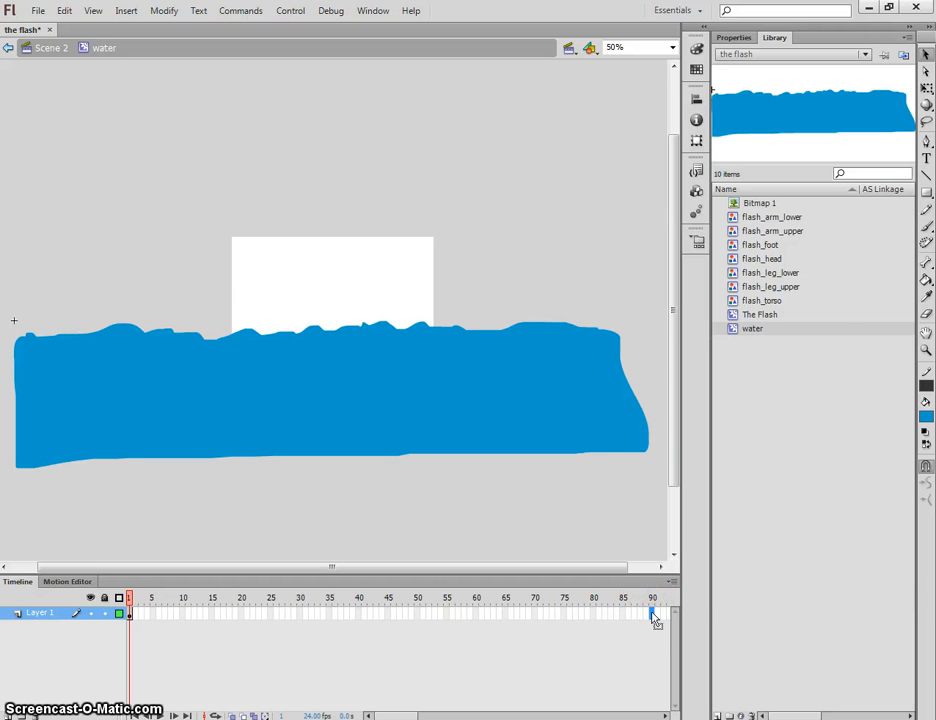
{"action": "right_click", "coordinate": [652, 614]}
{"action": "right_click", "coordinate": [204, 421]}
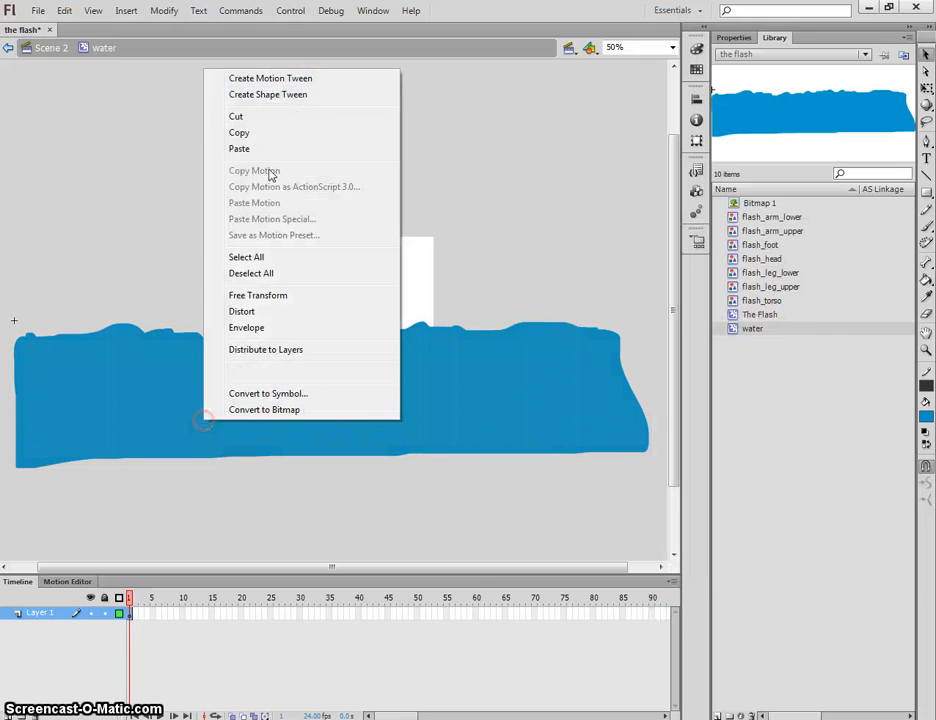
{"action": "left_click", "coordinate": [307, 82]}
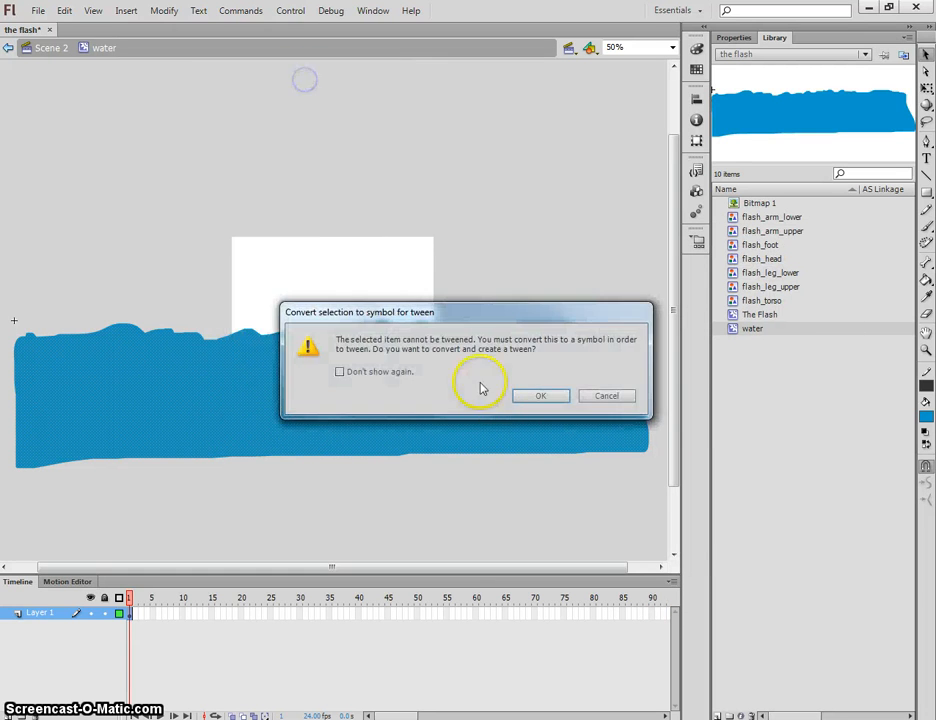
{"action": "left_click", "coordinate": [537, 393]}
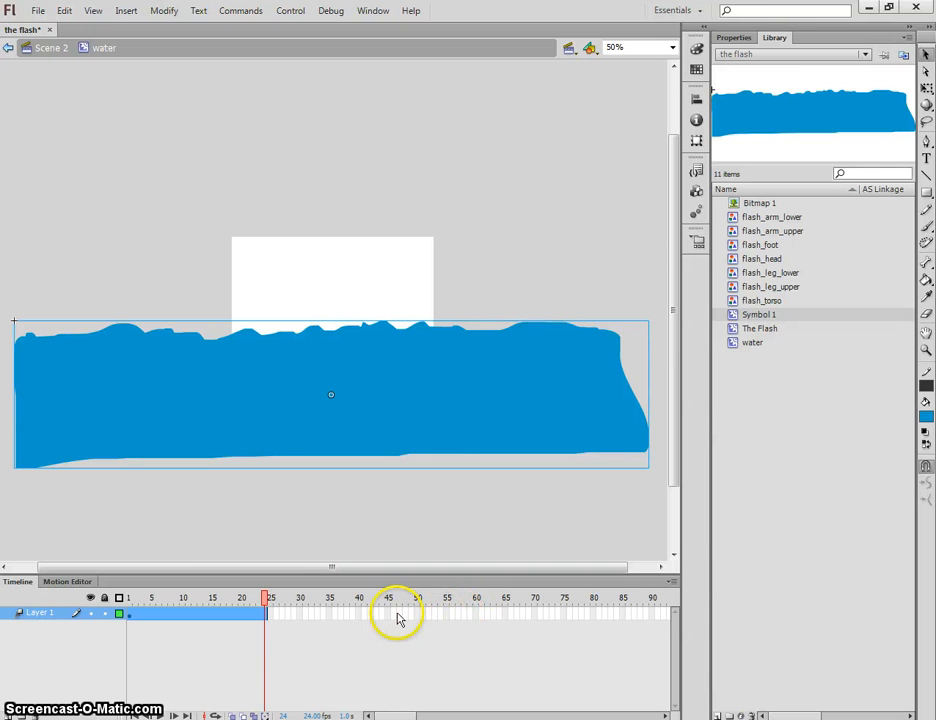
Step: Insert keyframes for all properties at frames 48 and 24 of the water tween
{"action": "right_click", "coordinate": [407, 617]}
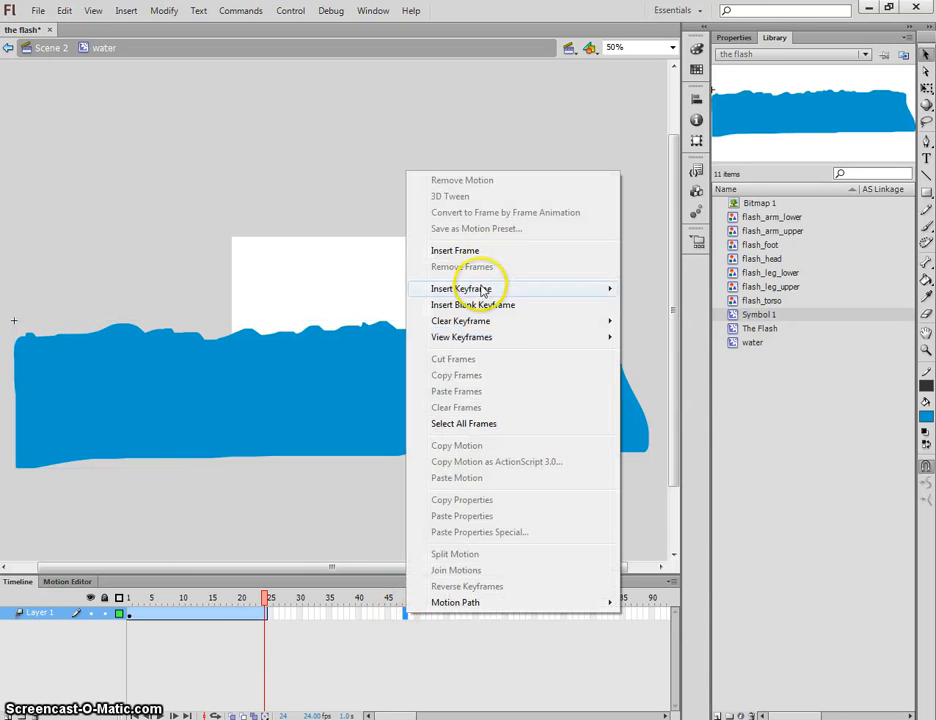
{"action": "mouse_move", "coordinate": [600, 291]}
{"action": "left_click", "coordinate": [624, 390]}
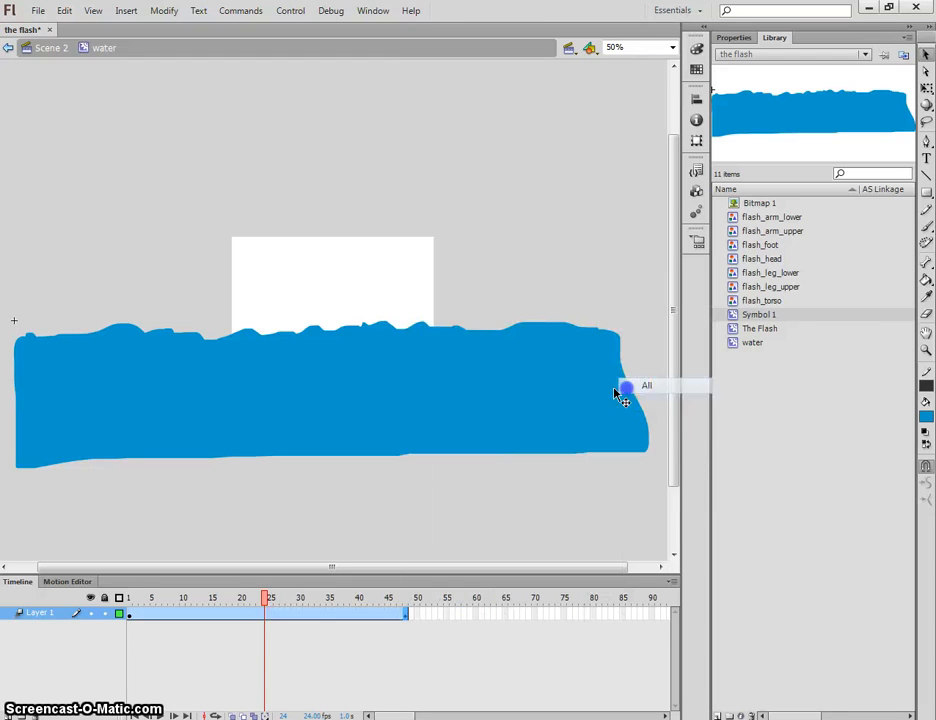
{"action": "right_click", "coordinate": [267, 618]}
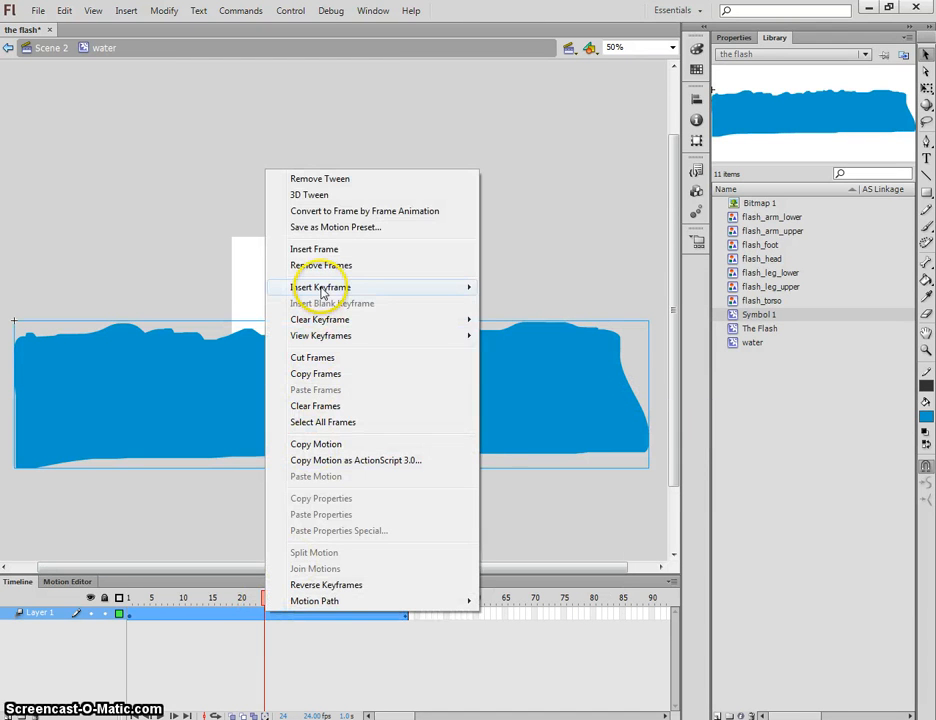
{"action": "mouse_move", "coordinate": [334, 287]}
{"action": "left_click", "coordinate": [519, 383]}
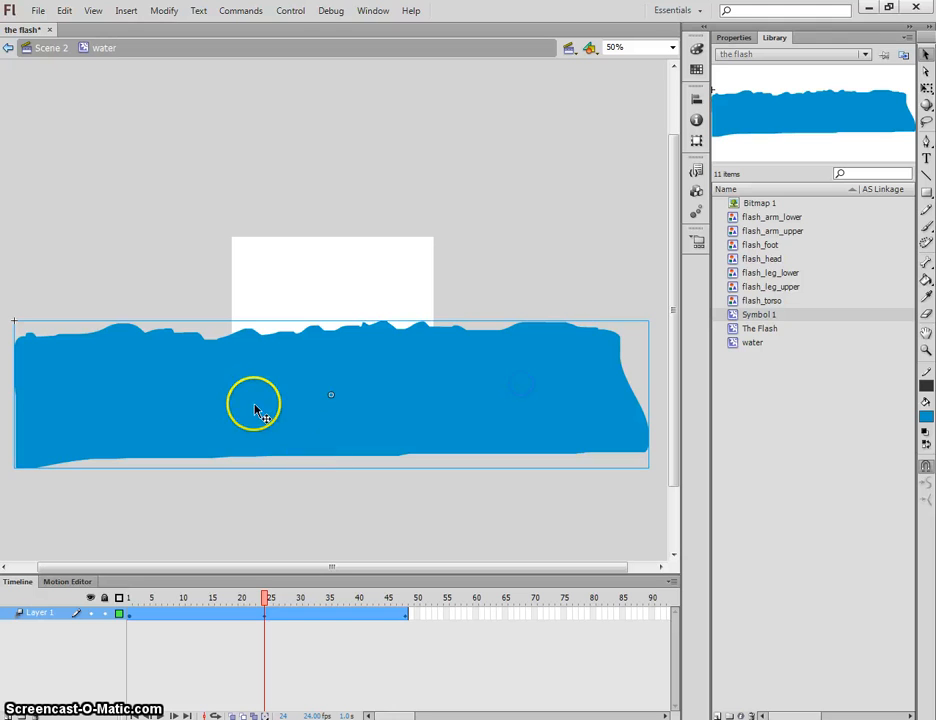
Step: Shift the water to the right at frame 24, preview the motion and return to Scene 2
{"action": "left_click_drag", "start_coordinate": [245, 398], "coordinate": [340, 401]}
{"action": "left_click_drag", "start_coordinate": [264, 597], "coordinate": [201, 598]}
{"action": "left_click", "coordinate": [55, 48]}
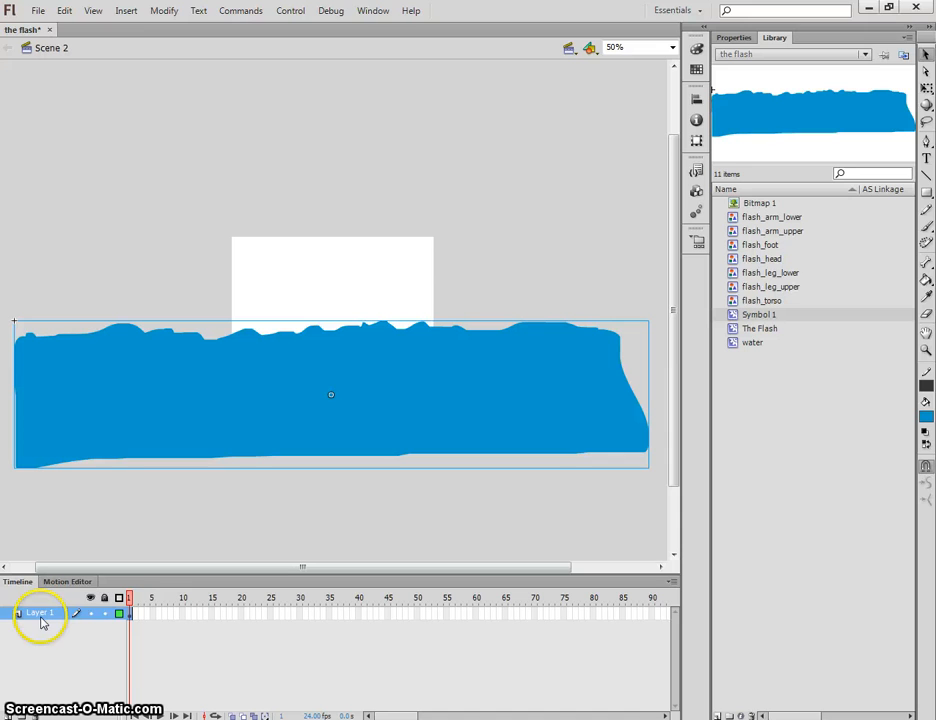
Step: Rename Scene 2's layer to water and extend its frames to frame 200
{"action": "key", "text": "Return"}
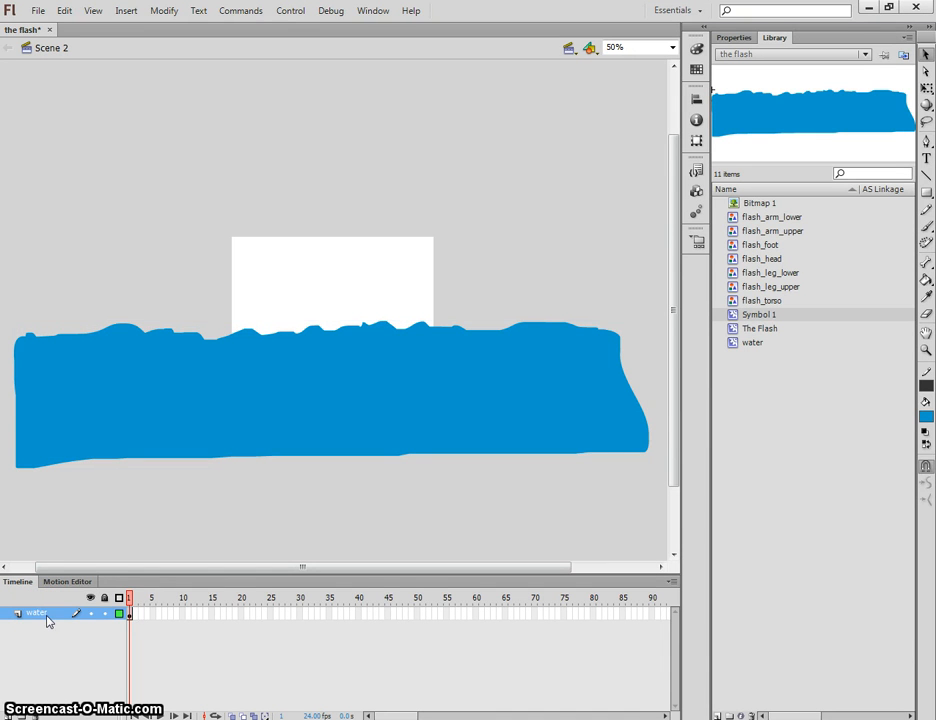
{"action": "left_click_drag", "start_coordinate": [385, 716], "coordinate": [466, 716]}
{"action": "left_click", "coordinate": [537, 614]}
{"action": "right_click", "coordinate": [537, 614]}
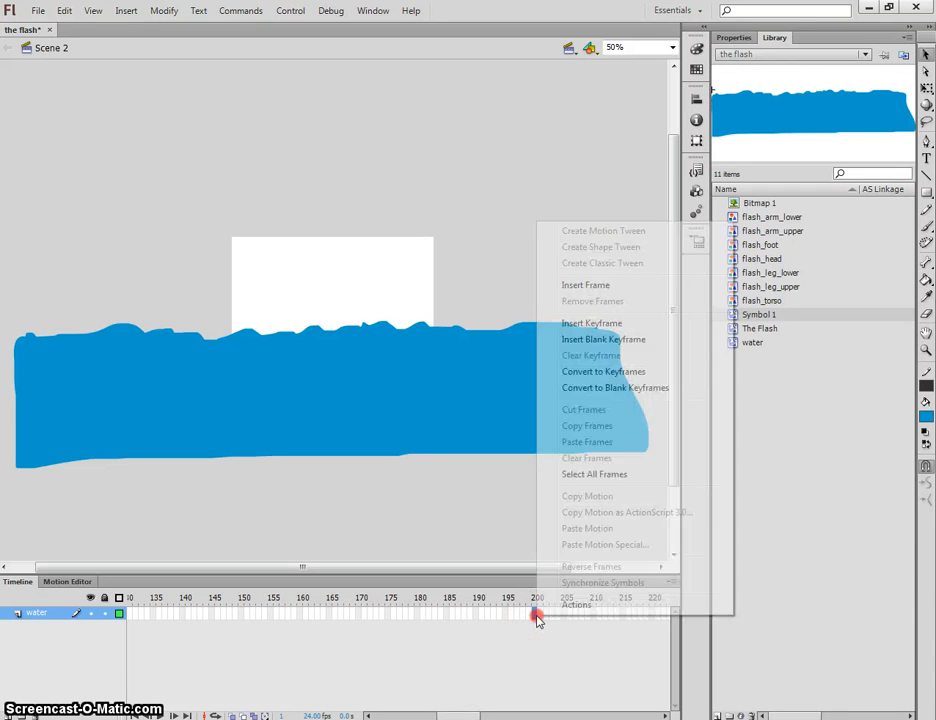
{"action": "left_click", "coordinate": [582, 284]}
Step: Add a new layer above the water layer and name it flash
{"action": "left_click_drag", "start_coordinate": [454, 716], "coordinate": [58, 712]}
{"action": "left_click", "coordinate": [16, 716]}
{"action": "double_click", "coordinate": [40, 612]}
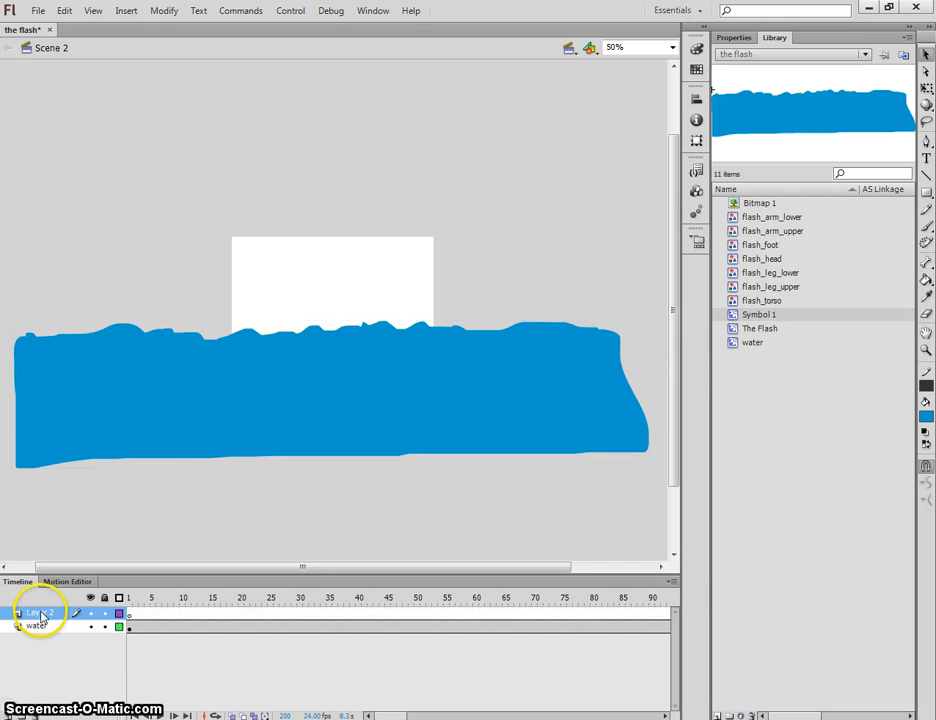
{"action": "type", "text": "flash"}
{"action": "key", "text": "Return"}
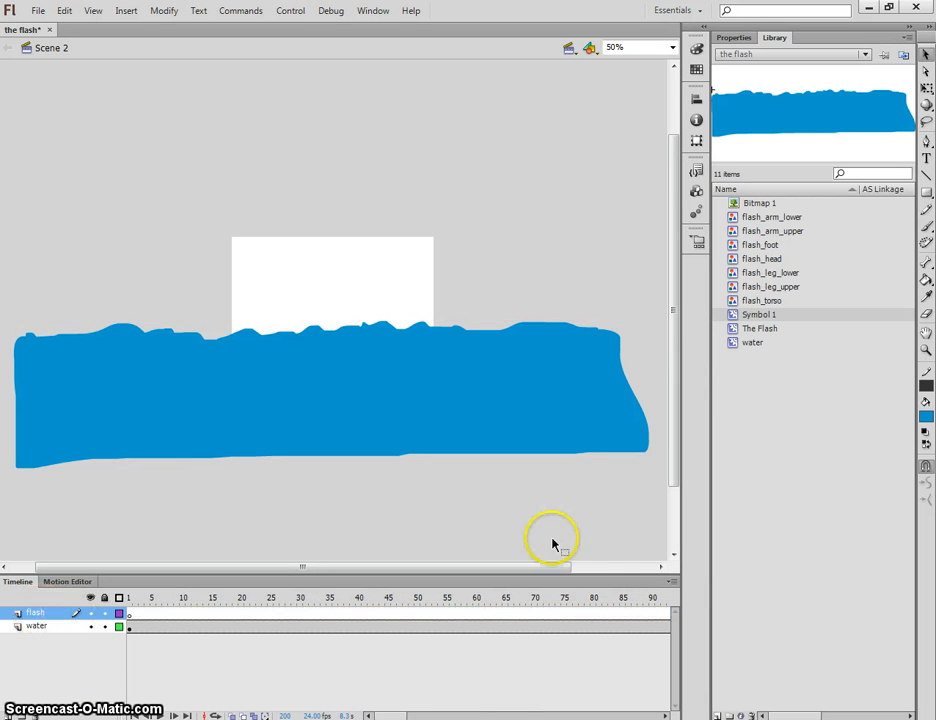
Step: Place The Flash symbol on the flash layer, over the water at the stage's left edge
{"action": "left_click", "coordinate": [743, 333]}
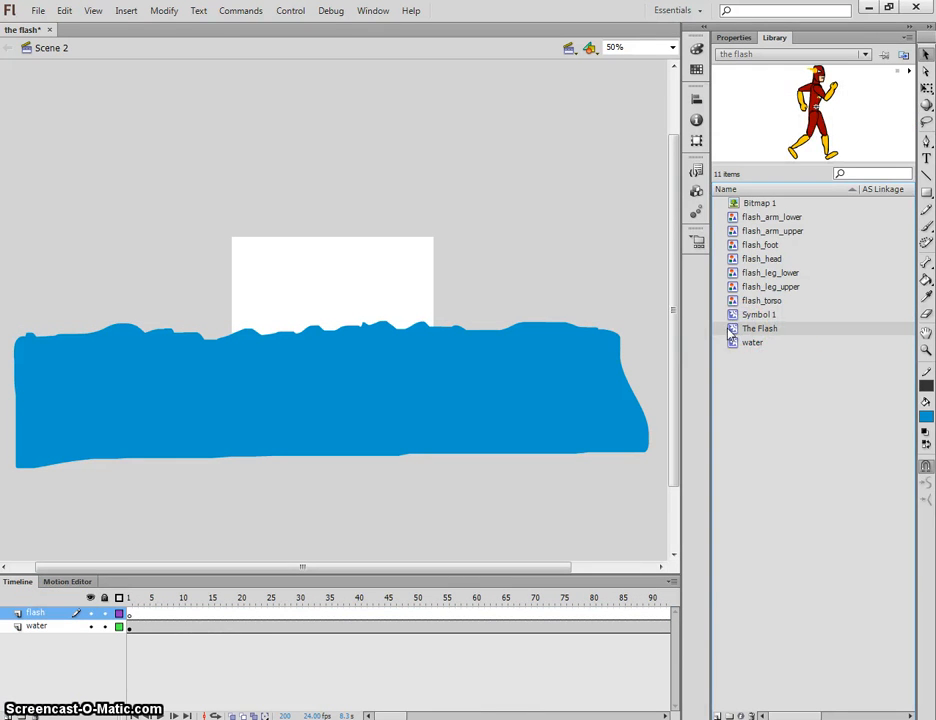
{"action": "left_click_drag", "start_coordinate": [562, 314], "coordinate": [196, 287]}
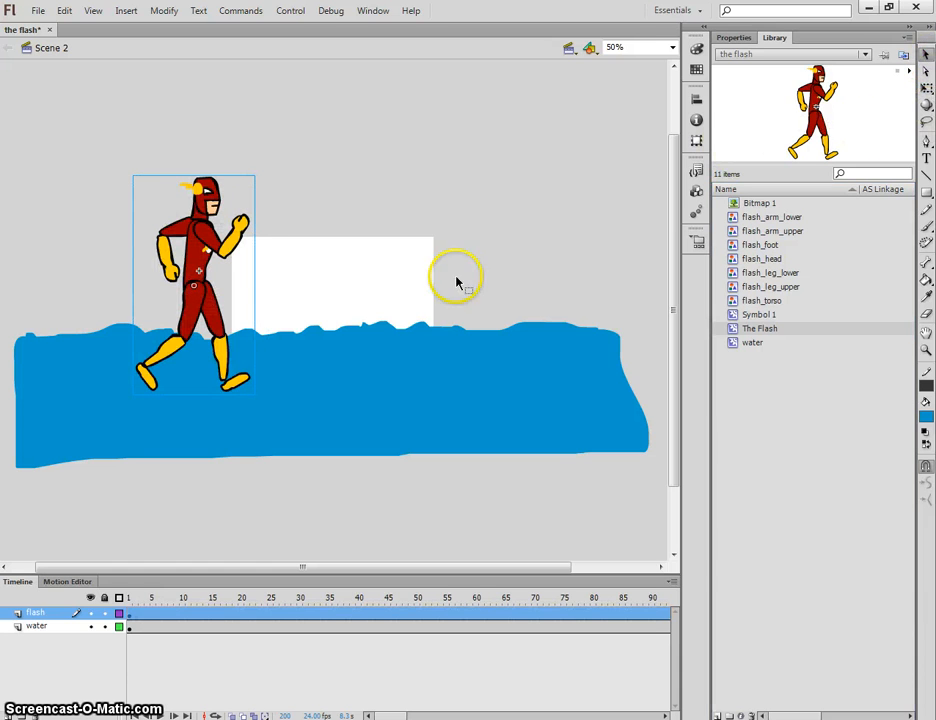
{"action": "left_click_drag", "start_coordinate": [196, 264], "coordinate": [192, 274]}
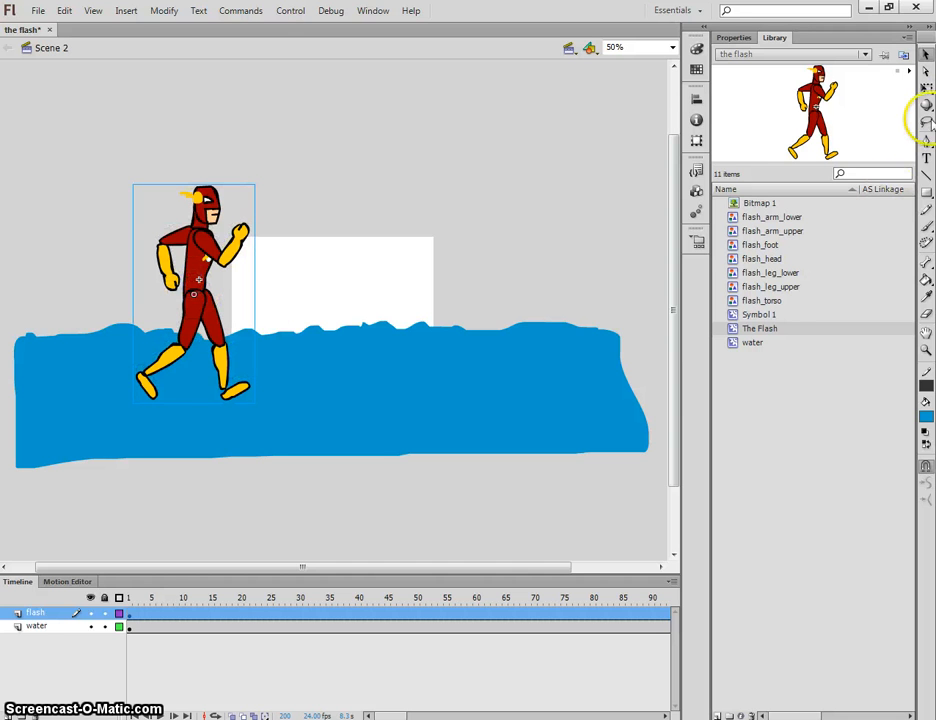
Step: Scale the running figure down to roughly two thirds of its size and lower it so its feet are in the water
{"action": "left_click", "coordinate": [927, 89]}
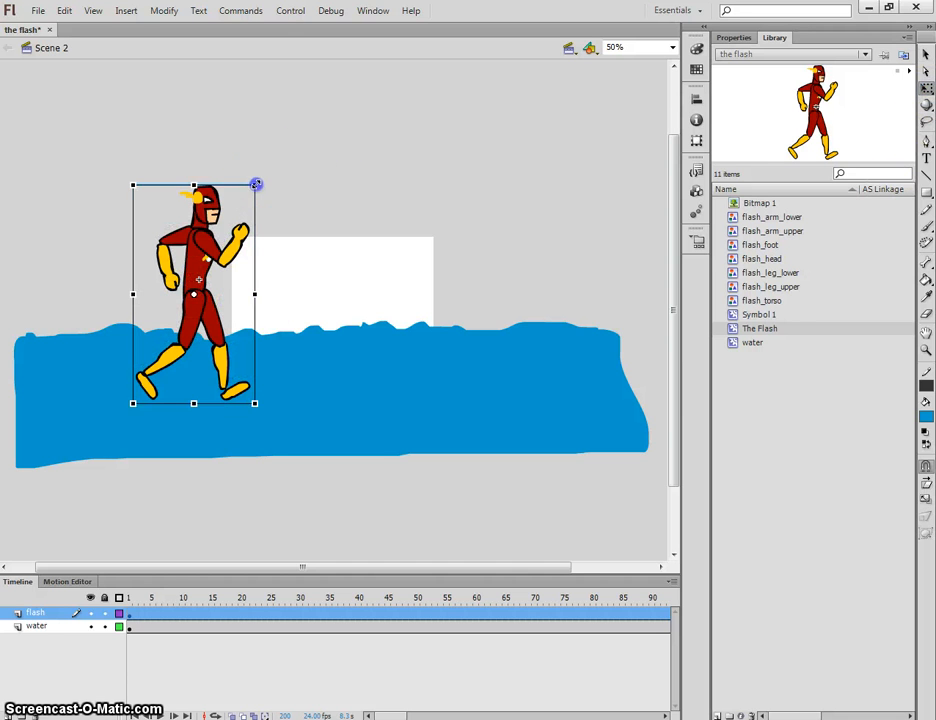
{"action": "left_click_drag", "start_coordinate": [256, 184], "coordinate": [232, 219]}
{"action": "left_click_drag", "start_coordinate": [203, 265], "coordinate": [203, 299]}
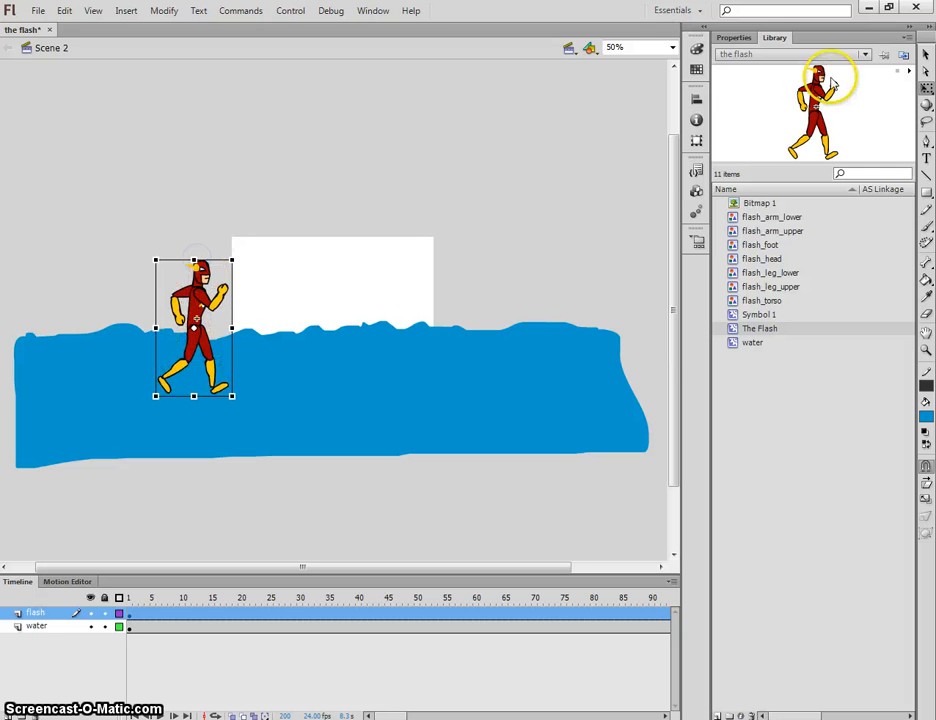
{"action": "left_click", "coordinate": [922, 55]}
{"action": "left_click", "coordinate": [518, 192]}
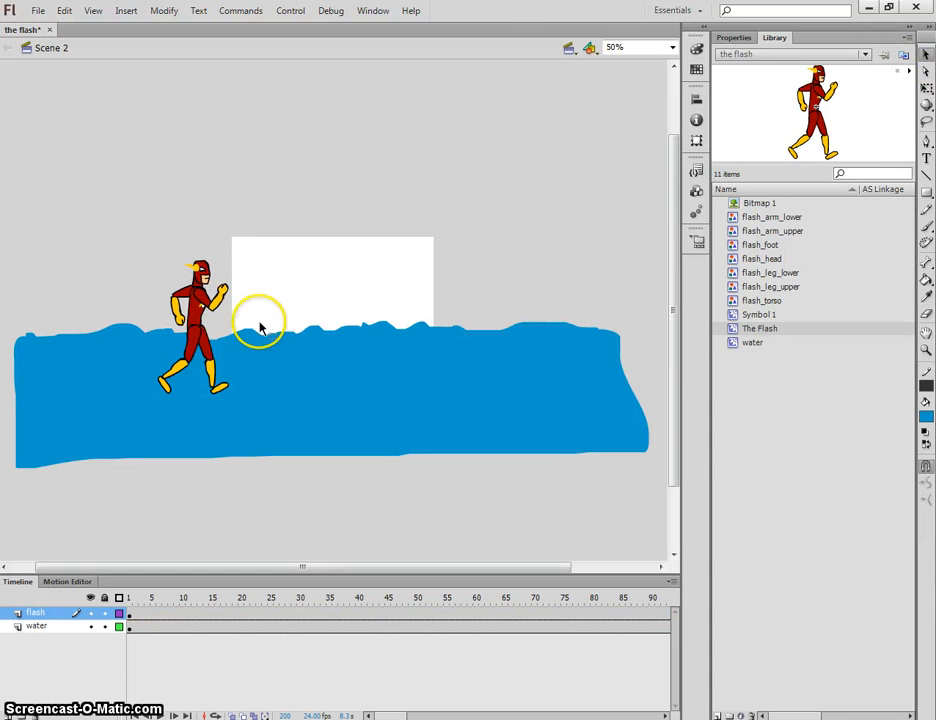
Step: Move the running figure just off the stage's left side and create a motion tween for it
{"action": "left_click_drag", "start_coordinate": [194, 307], "coordinate": [183, 311]}
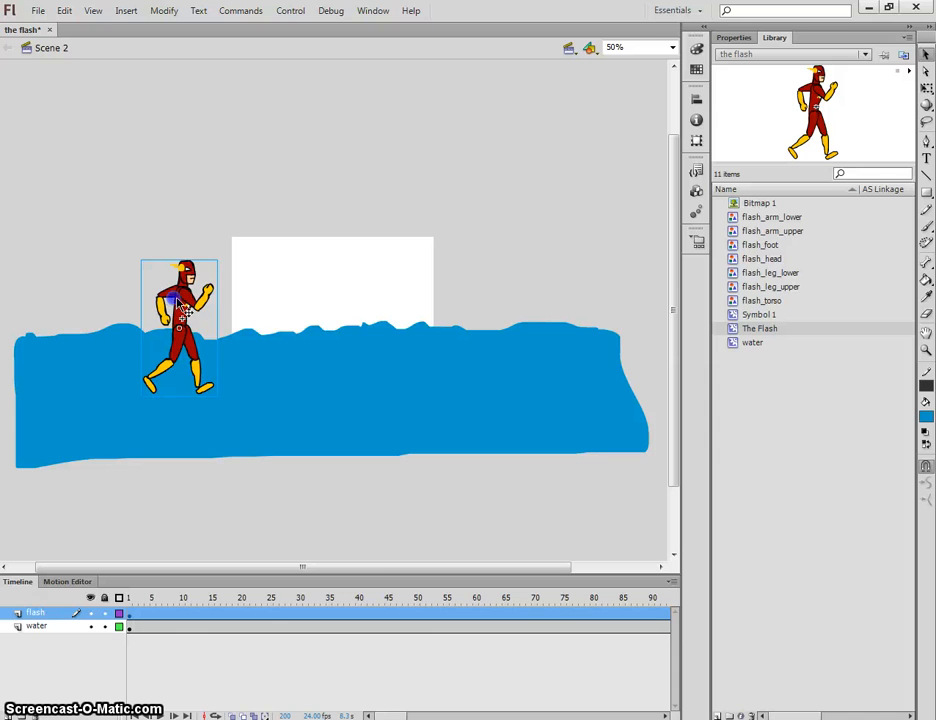
{"action": "right_click", "coordinate": [182, 304]}
{"action": "left_click", "coordinate": [239, 186]}
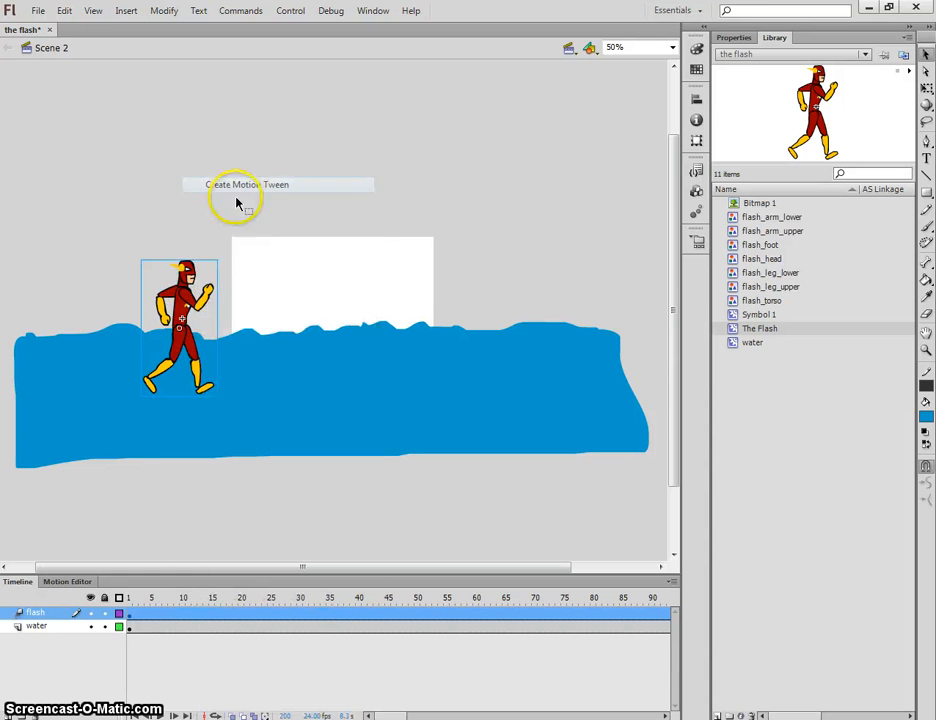
Step: Insert an All keyframe at frame 30 of the flash layer and move the running figure just past the stage's right edge
{"action": "mouse_move", "coordinate": [398, 716]}
{"action": "left_mouse_down"}
{"action": "mouse_move", "coordinate": [493, 716]}
{"action": "mouse_move", "coordinate": [401, 716]}
{"action": "left_mouse_up"}
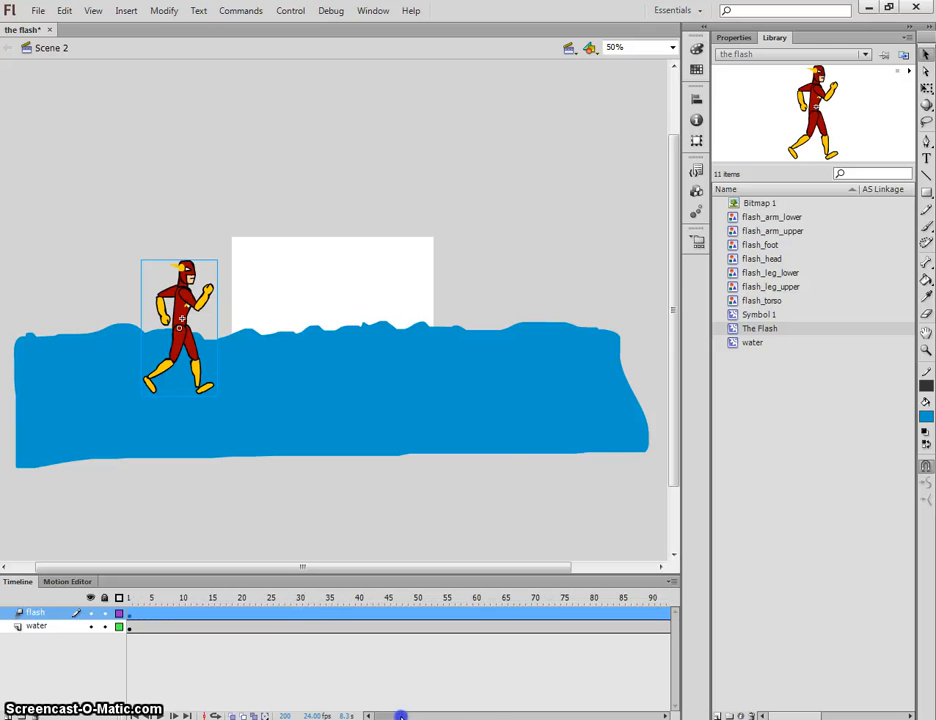
{"action": "left_click", "coordinate": [300, 617]}
{"action": "right_click", "coordinate": [300, 617]}
{"action": "mouse_move", "coordinate": [505, 292]}
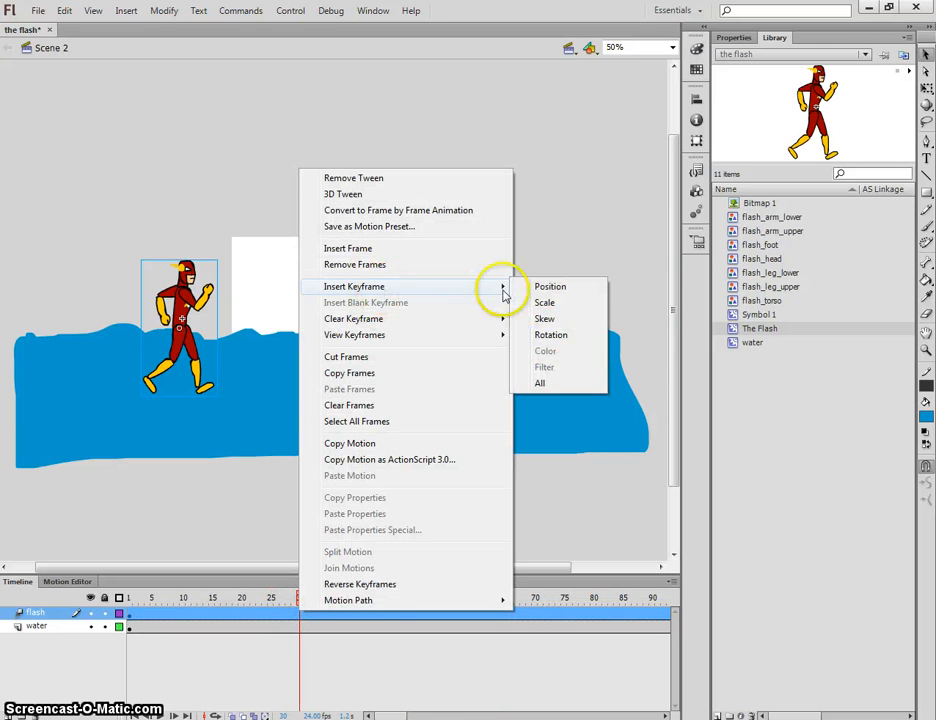
{"action": "left_click", "coordinate": [539, 383]}
{"action": "left_click_drag", "start_coordinate": [182, 297], "coordinate": [478, 319]}
Step: Remove frames 31 to 200 from the flash layer so the motion tween ends at frame 30
{"action": "left_click", "coordinate": [307, 617]}
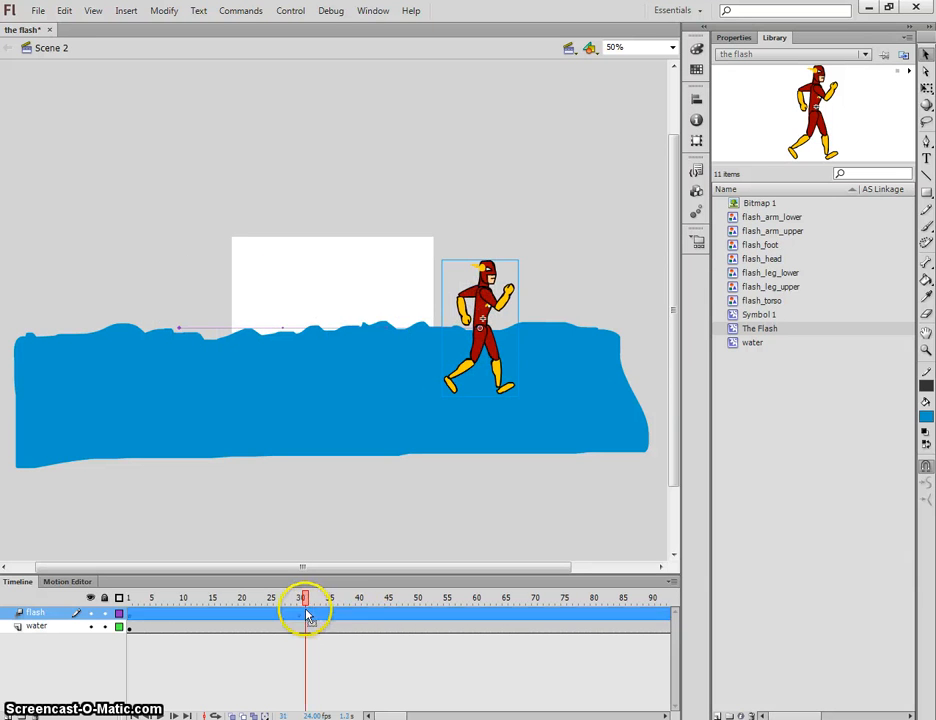
{"action": "left_click", "coordinate": [342, 664]}
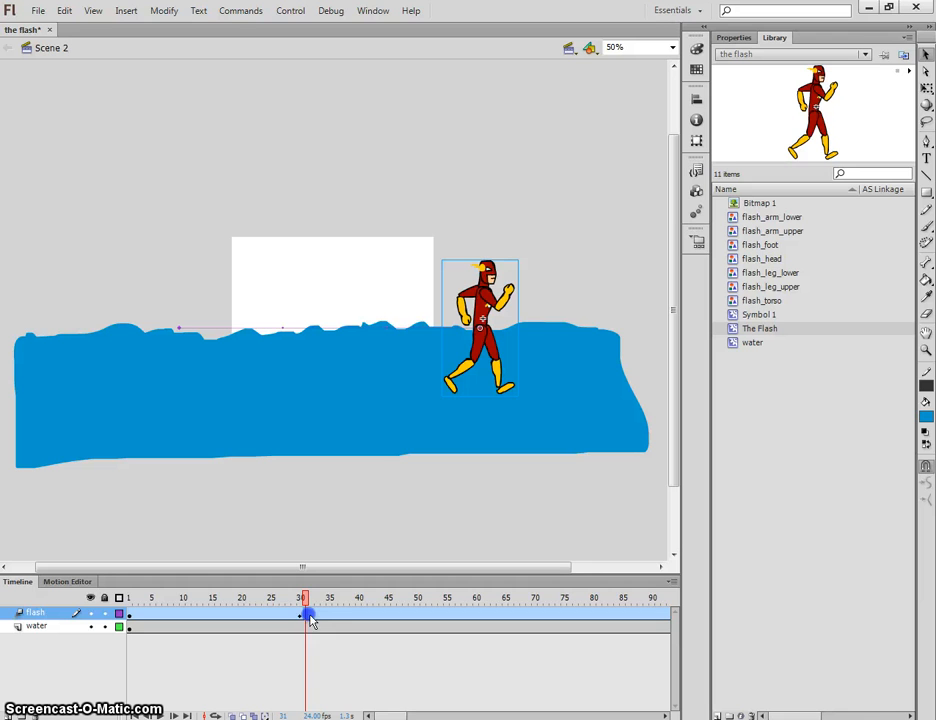
{"action": "left_click_drag", "start_coordinate": [390, 713], "coordinate": [451, 712]}
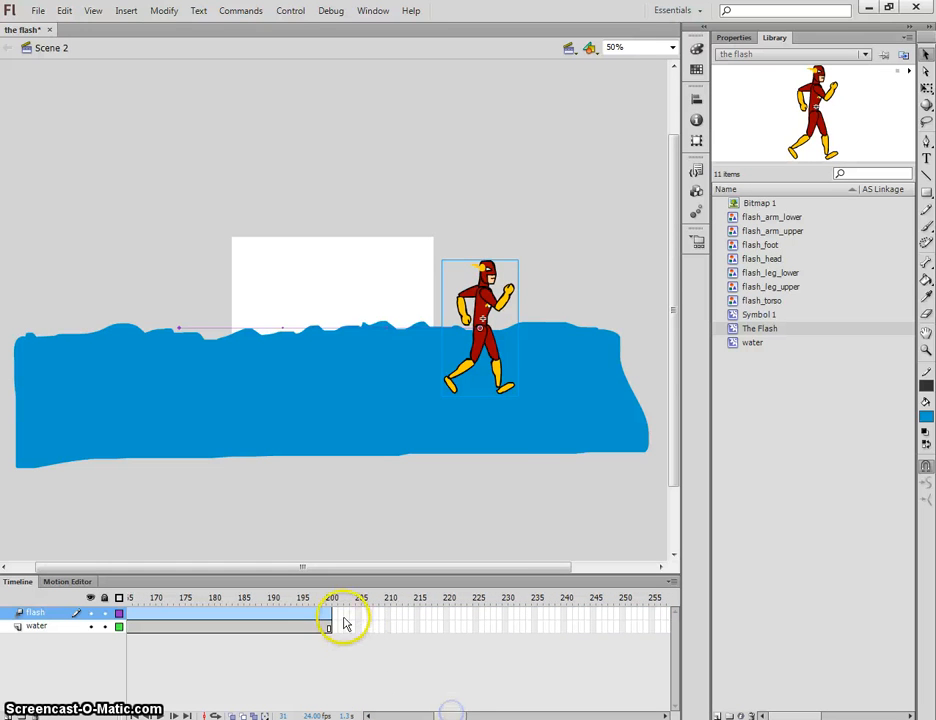
{"action": "left_click", "coordinate": [325, 618]}
{"action": "right_click", "coordinate": [325, 618]}
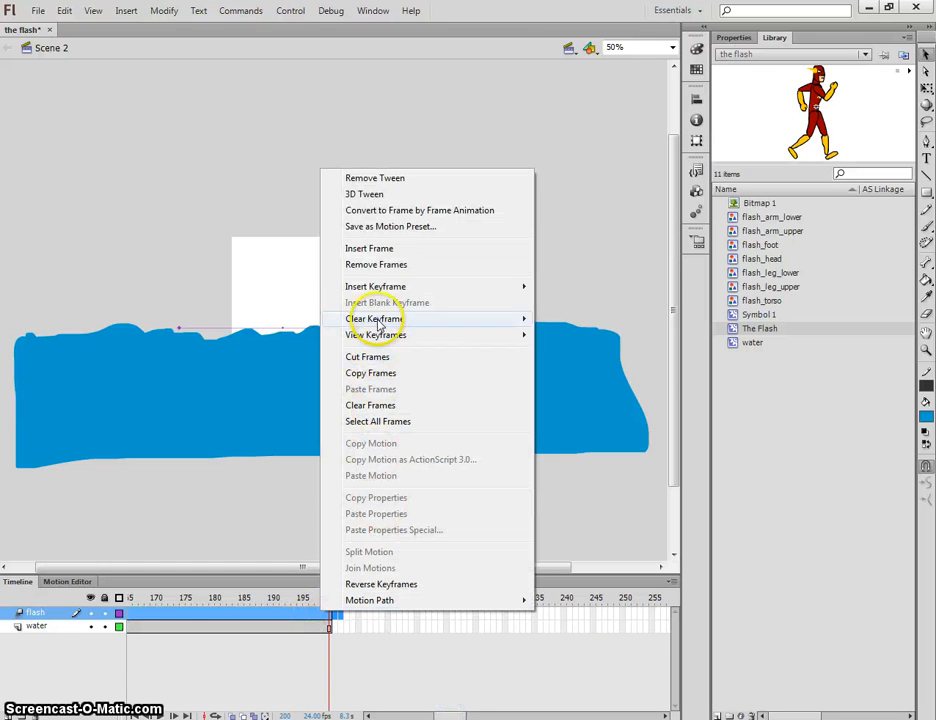
{"action": "left_click", "coordinate": [377, 266]}
{"action": "left_click_drag", "start_coordinate": [446, 715], "coordinate": [378, 715]}
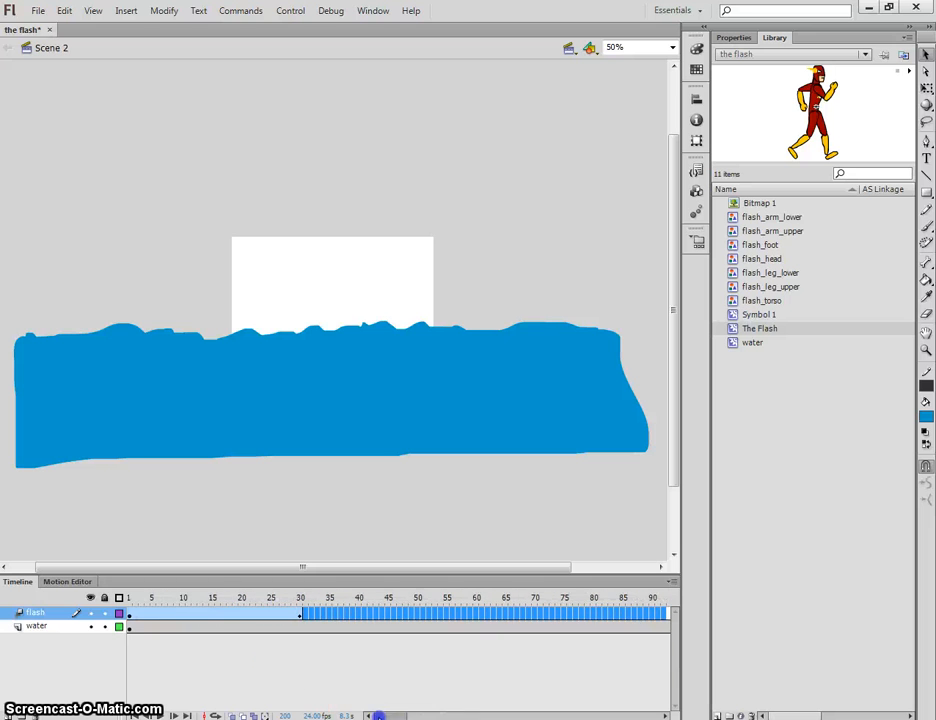
Step: Play the scene's timeline, test the movie in the preview player, and close the preview
{"action": "left_click_drag", "start_coordinate": [226, 603], "coordinate": [215, 603]}
{"action": "key", "text": "Return"}
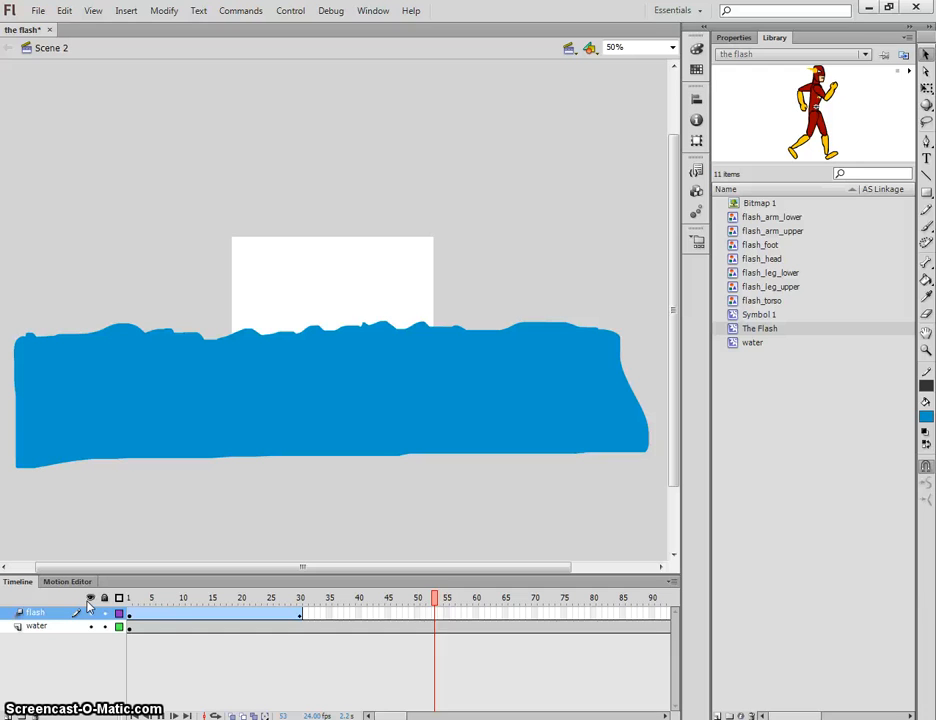
{"action": "key", "text": "ctrl+Return"}
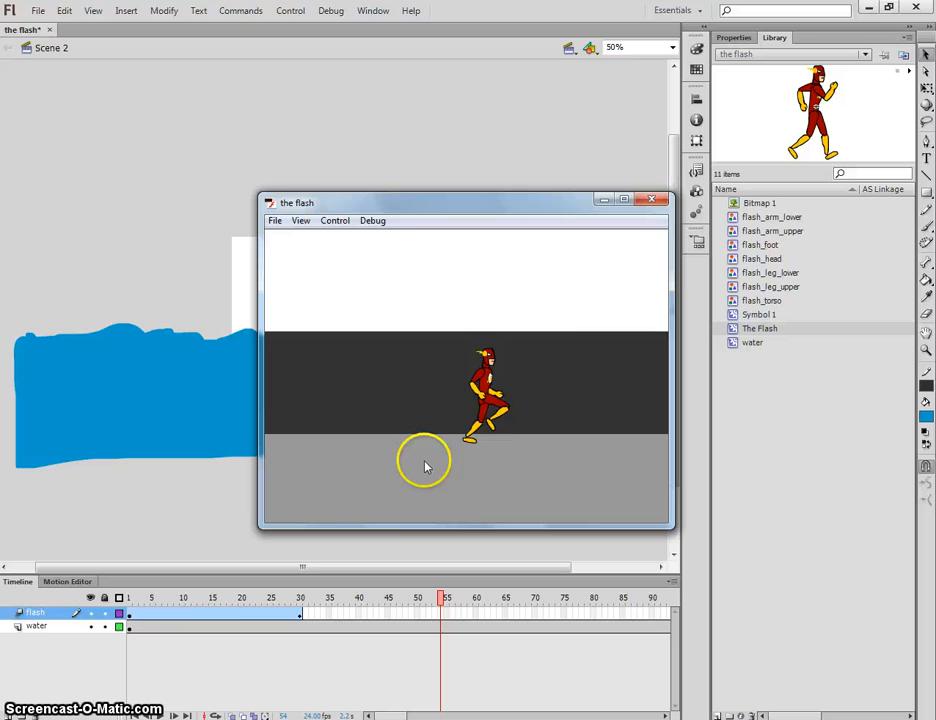
{"action": "left_click", "coordinate": [651, 200]}
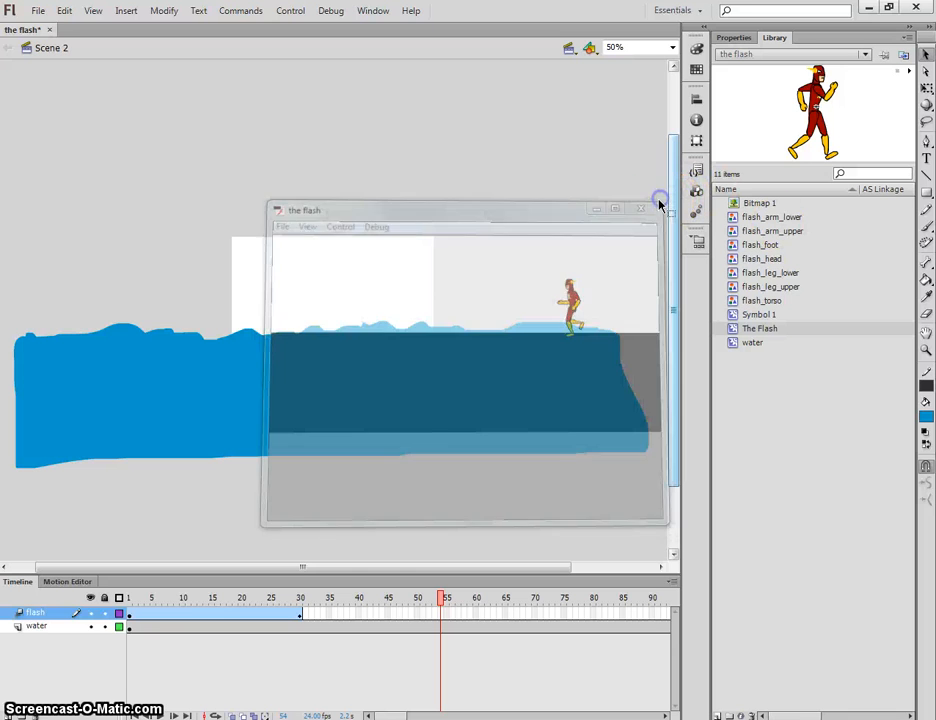
Step: Return to frame 1 and stretch the flash layer's motion tween out to frame 200
{"action": "left_click_drag", "start_coordinate": [362, 597], "coordinate": [129, 597]}
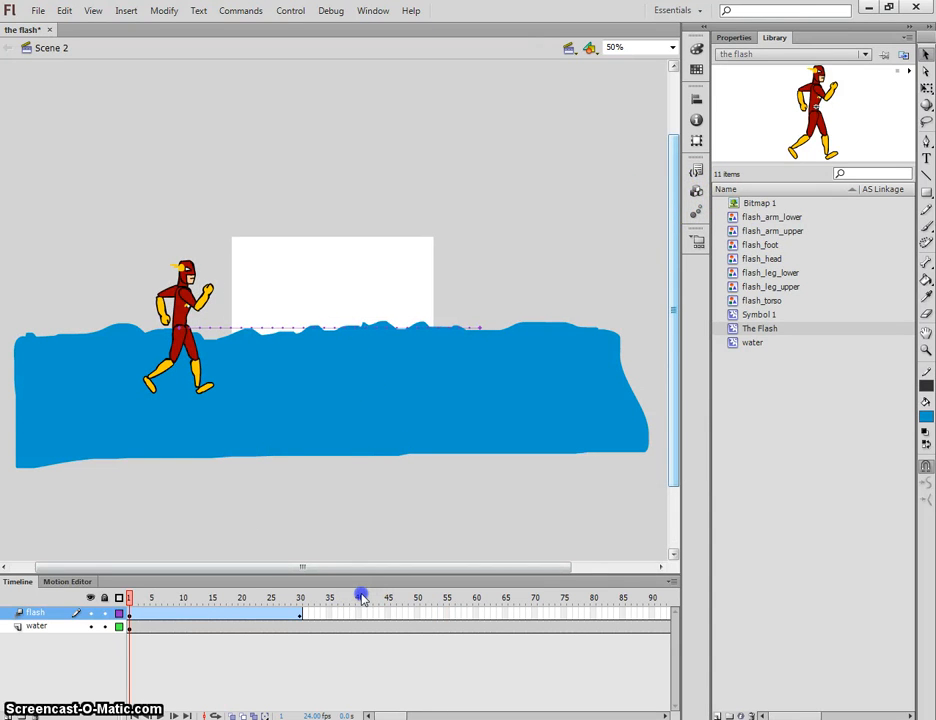
{"action": "left_click_drag", "start_coordinate": [301, 613], "coordinate": [674, 612]}
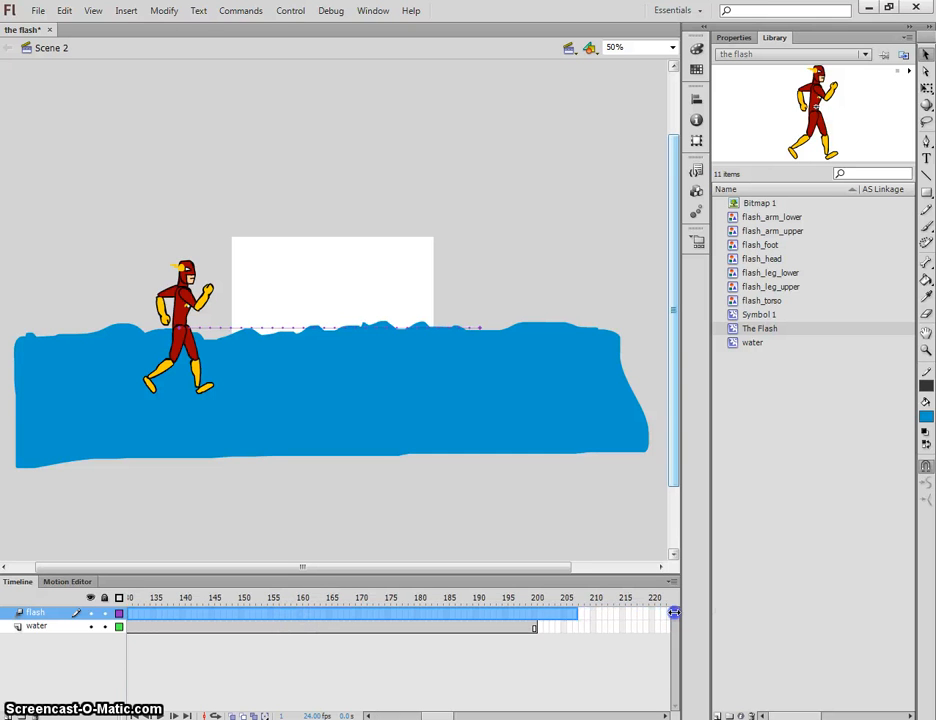
{"action": "left_click_drag", "start_coordinate": [533, 613], "coordinate": [535, 612]}
Step: At frame 200, scale the running figure down to roughly a quarter of its size
{"action": "left_click", "coordinate": [535, 612]}
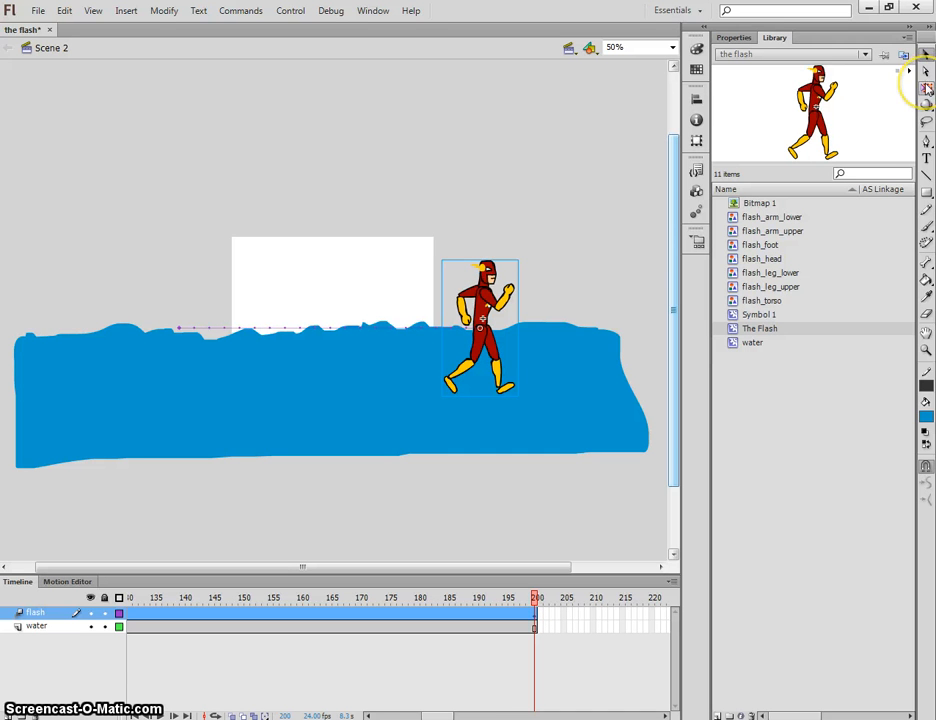
{"action": "left_click", "coordinate": [926, 89]}
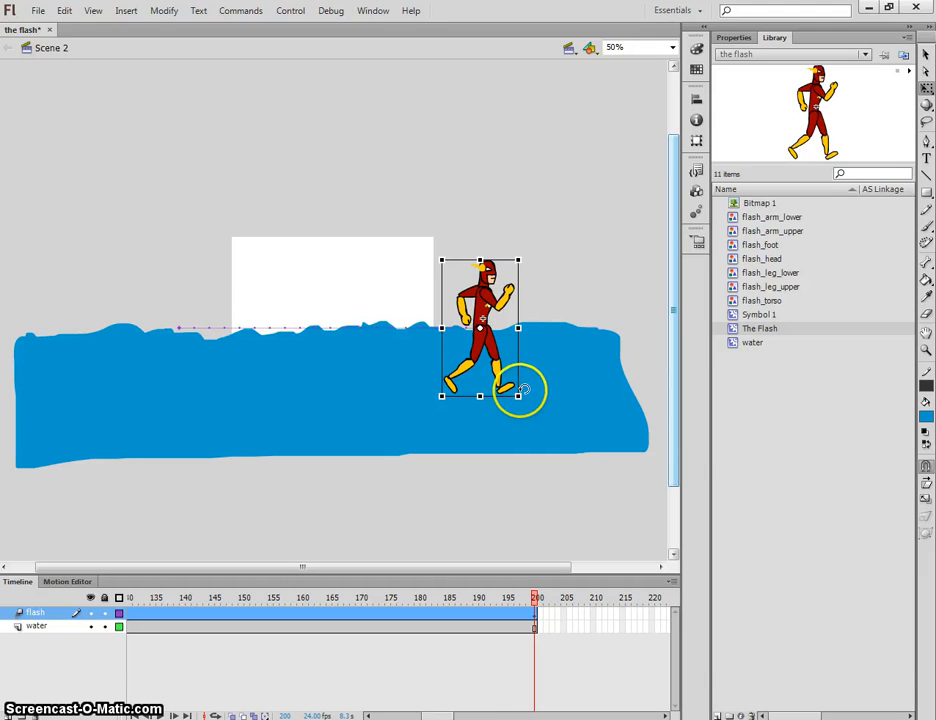
{"action": "left_click_drag", "start_coordinate": [520, 392], "coordinate": [503, 345]}
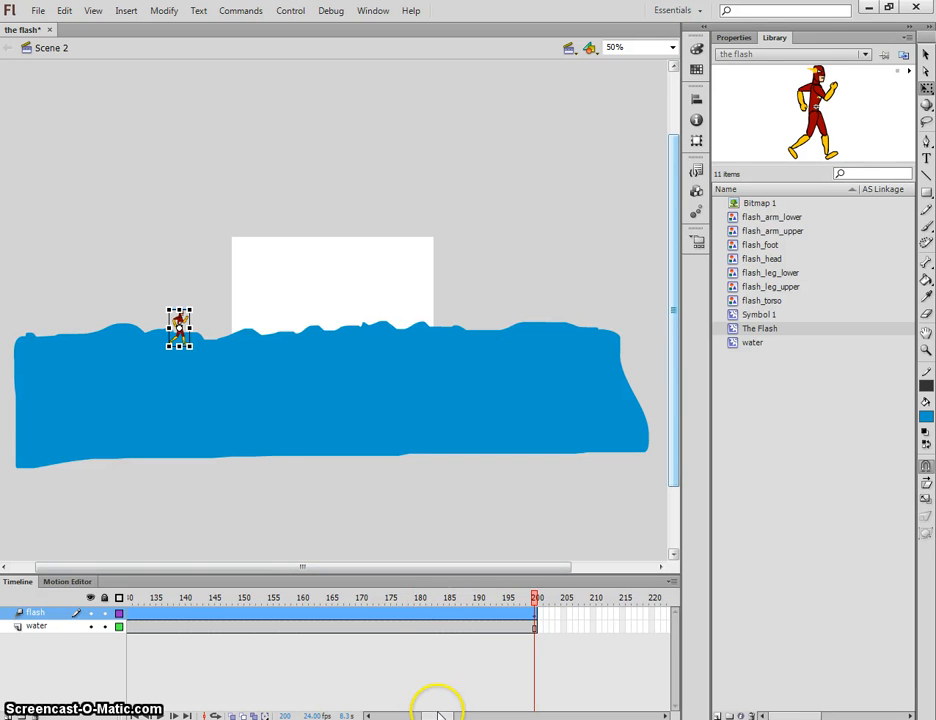
Step: Go back to frame 1 and clear all keyframes from the flash layer's tween
{"action": "left_click_drag", "start_coordinate": [437, 712], "coordinate": [343, 713]}
{"action": "left_click", "coordinate": [151, 587]}
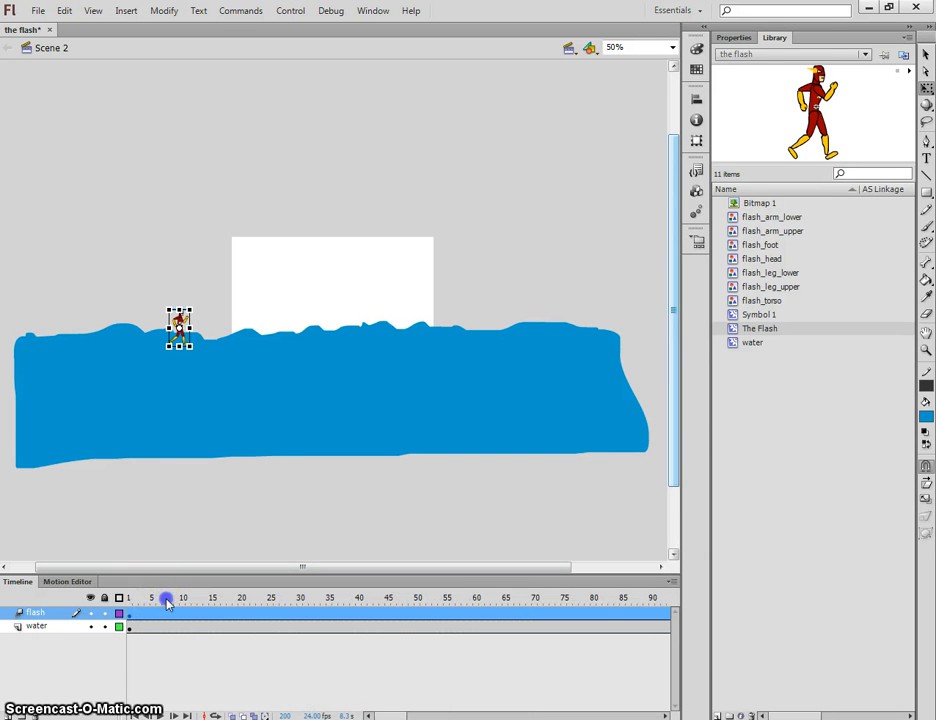
{"action": "left_click_drag", "start_coordinate": [166, 600], "coordinate": [129, 603]}
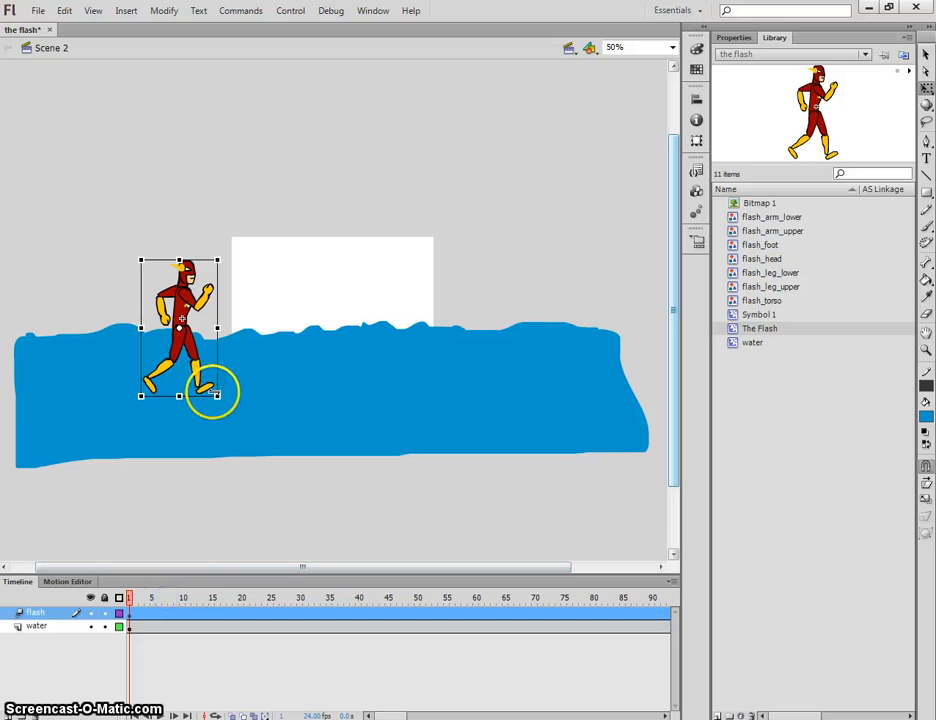
{"action": "left_click_drag", "start_coordinate": [188, 598], "coordinate": [129, 598]}
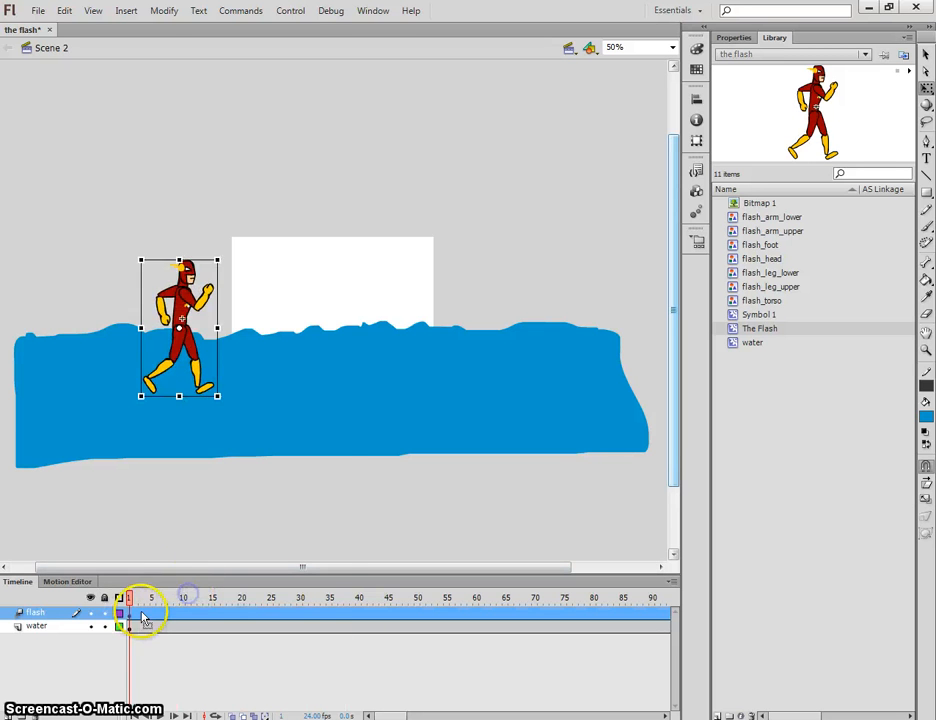
{"action": "right_click", "coordinate": [138, 612]}
{"action": "mouse_move", "coordinate": [251, 322]}
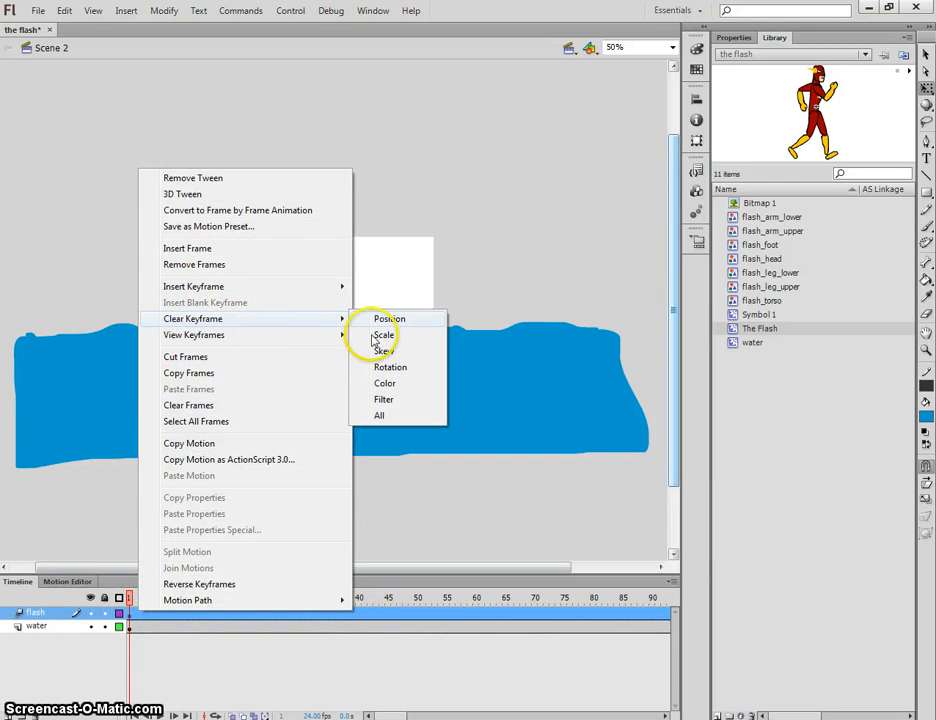
{"action": "left_click", "coordinate": [395, 415]}
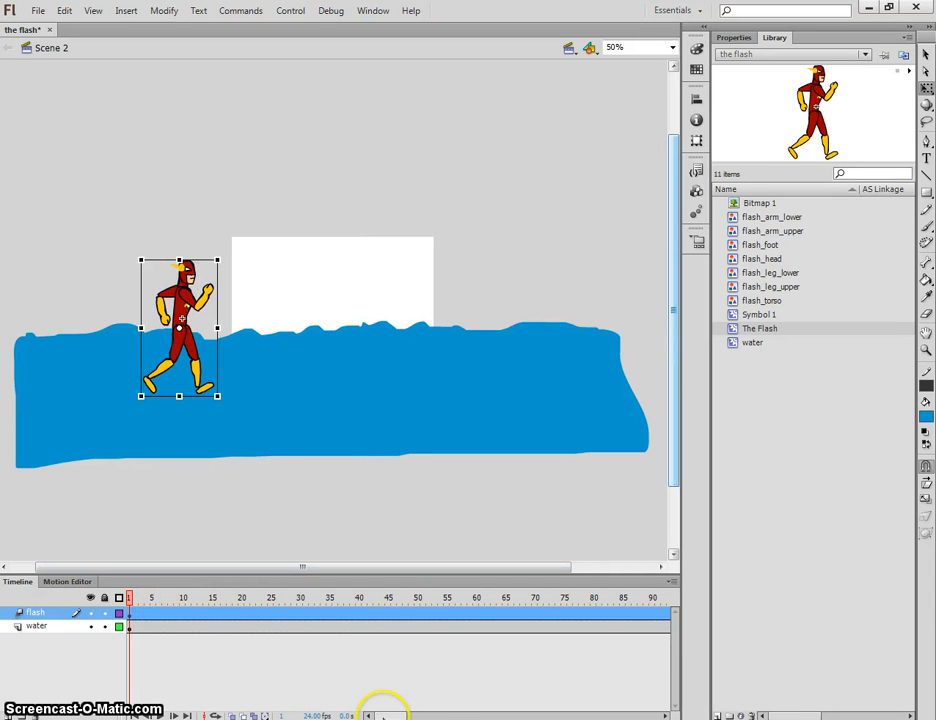
Step: At frame 1, scale the running figure to roughly a quarter of its size and move it closer to the stage's left edge
{"action": "mouse_move", "coordinate": [383, 713]}
{"action": "left_mouse_down"}
{"action": "mouse_move", "coordinate": [449, 714]}
{"action": "mouse_move", "coordinate": [380, 714]}
{"action": "left_mouse_up"}
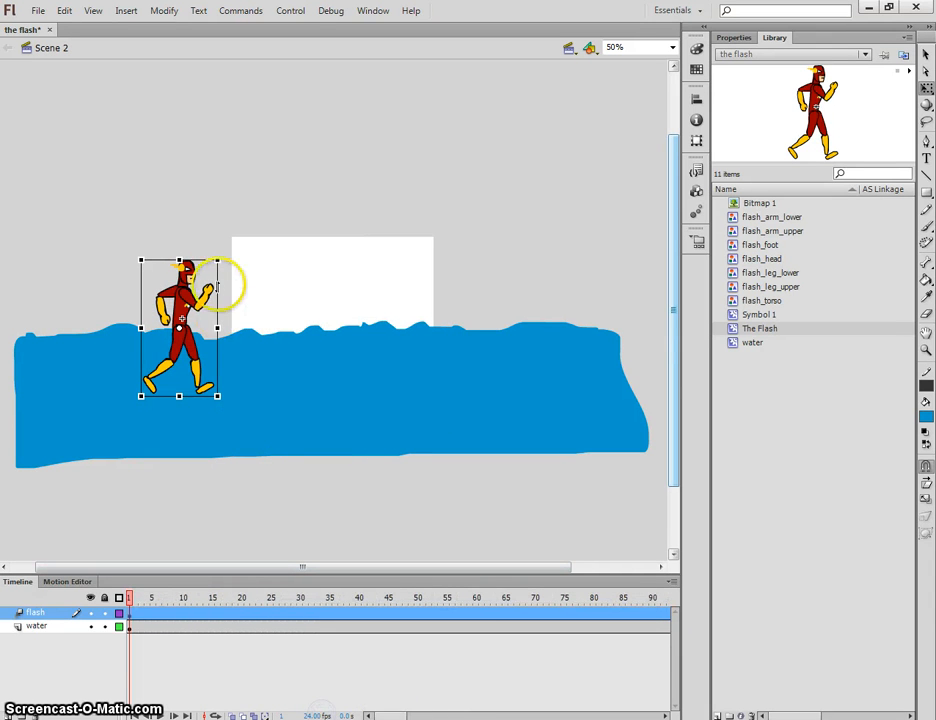
{"action": "left_click_drag", "start_coordinate": [218, 260], "coordinate": [193, 311]}
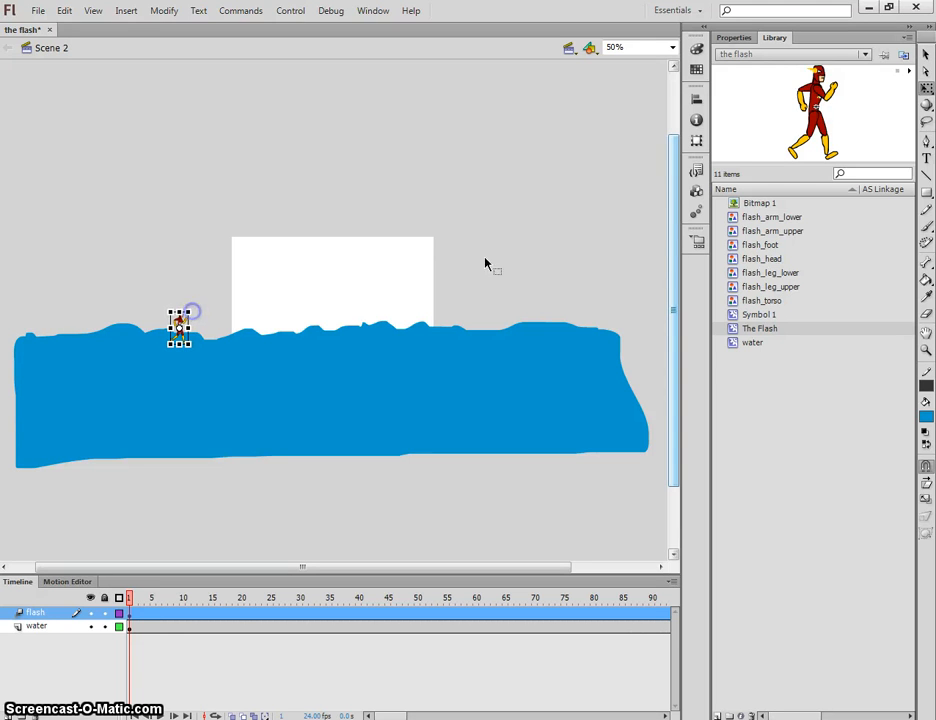
{"action": "left_click", "coordinate": [925, 53]}
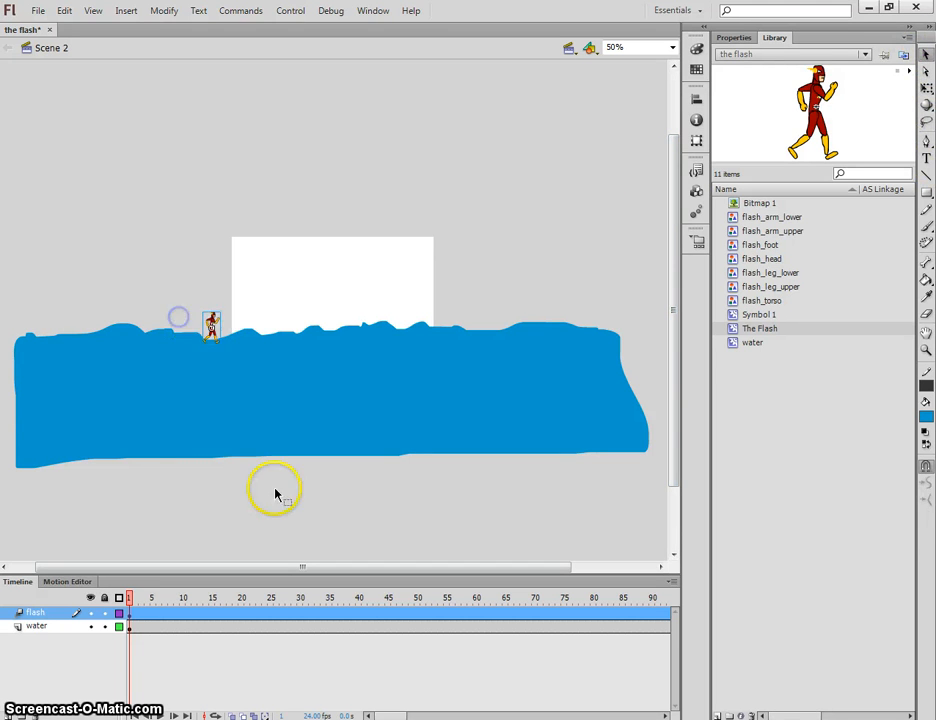
Step: At frame 200, move the small figure just past the stage's right edge and bend its motion path slightly upward
{"action": "left_click", "coordinate": [427, 713]}
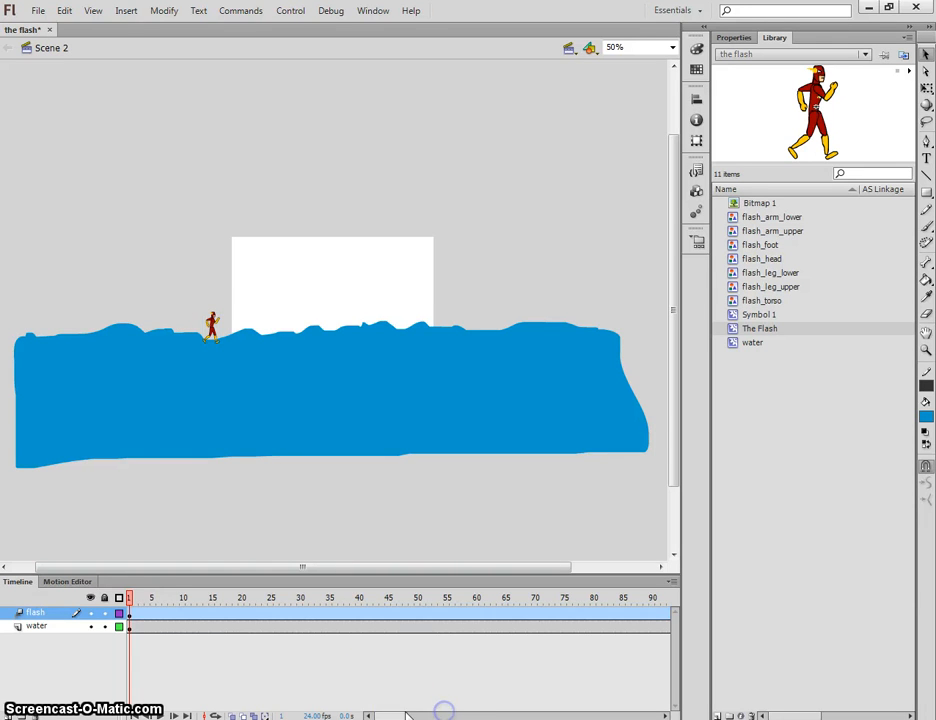
{"action": "left_click_drag", "start_coordinate": [391, 715], "coordinate": [449, 716]}
{"action": "left_click", "coordinate": [329, 600]}
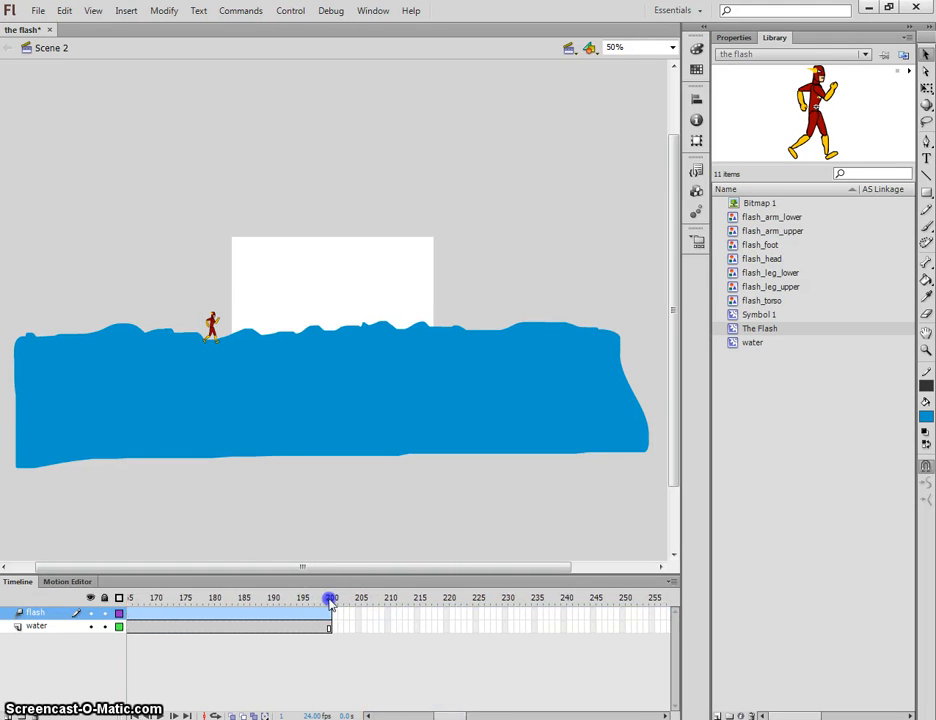
{"action": "left_click", "coordinate": [215, 315]}
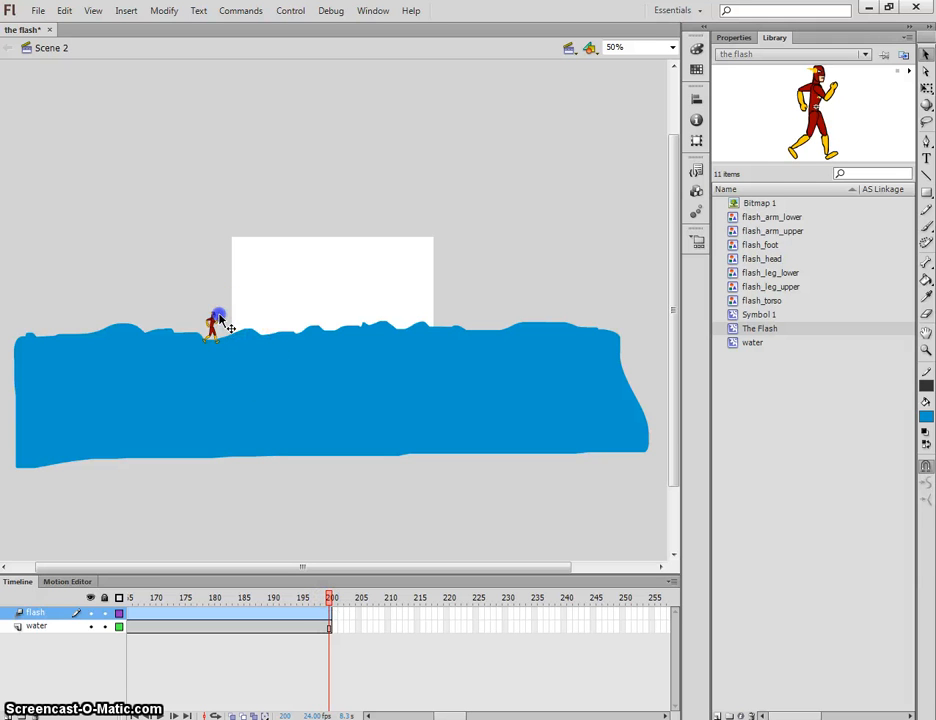
{"action": "left_click_drag", "start_coordinate": [220, 318], "coordinate": [453, 316]}
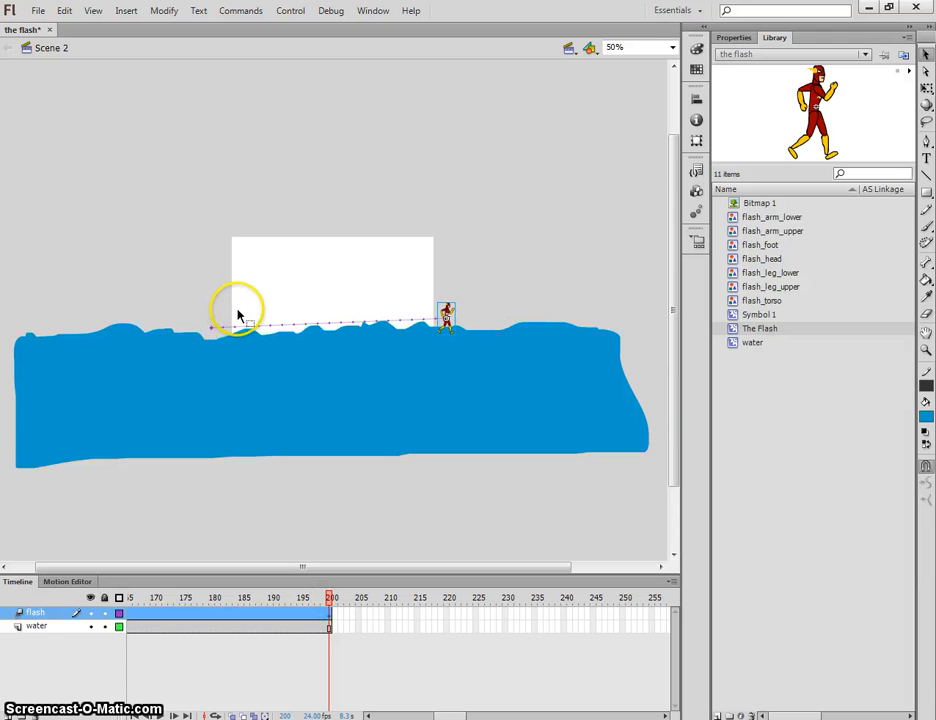
{"action": "left_click_drag", "start_coordinate": [238, 316], "coordinate": [243, 331]}
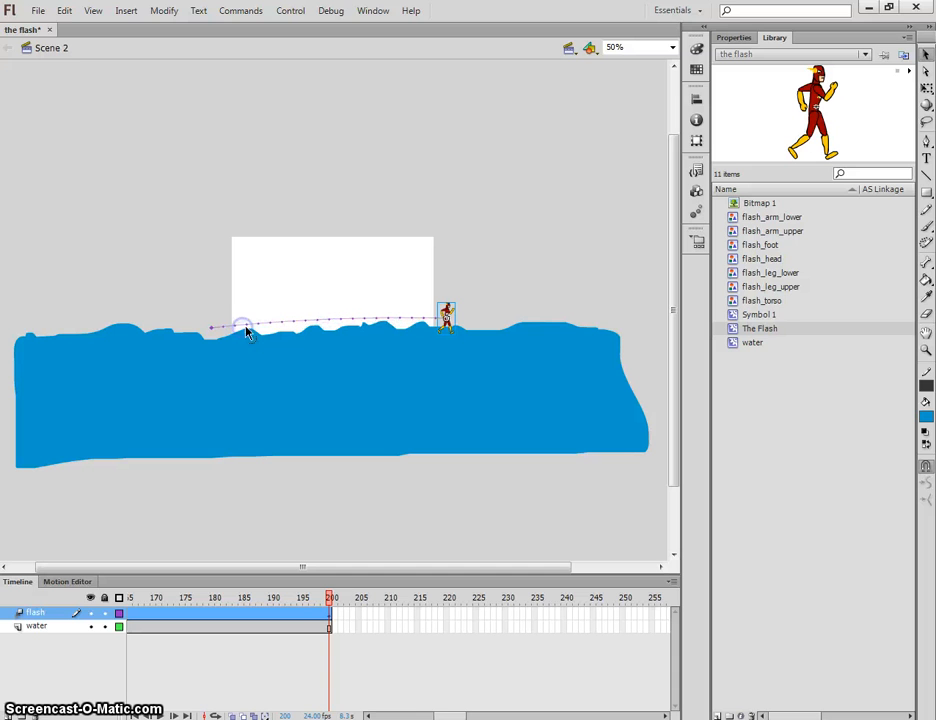
Step: Insert an All keyframe at frame 11 of the flash layer and raise the figure to follow the crest of the water
{"action": "left_click_drag", "start_coordinate": [383, 714], "coordinate": [255, 714]}
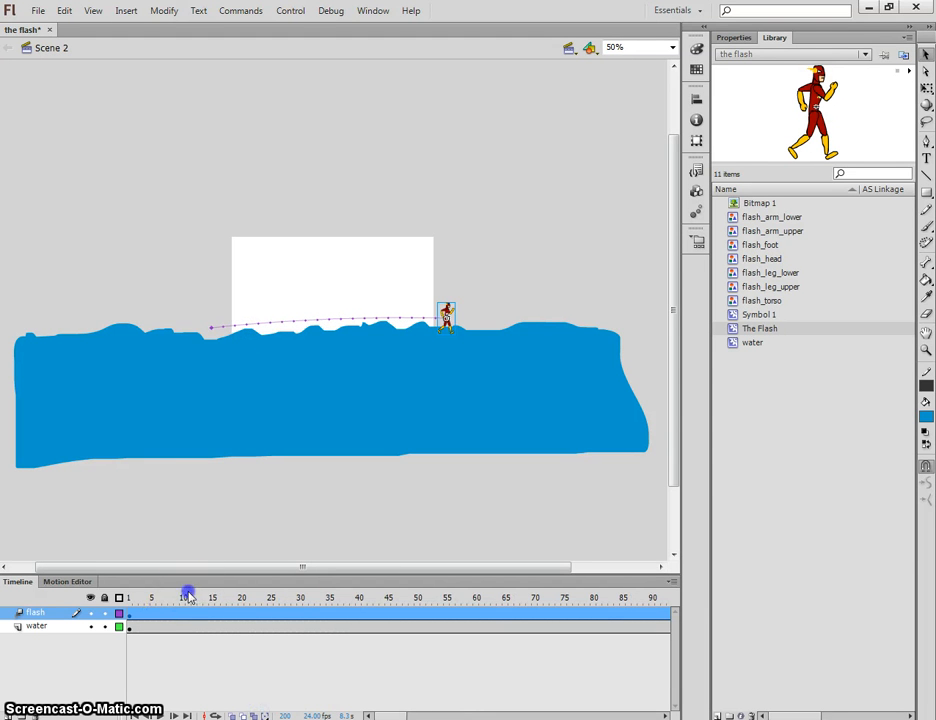
{"action": "right_click", "coordinate": [186, 614]}
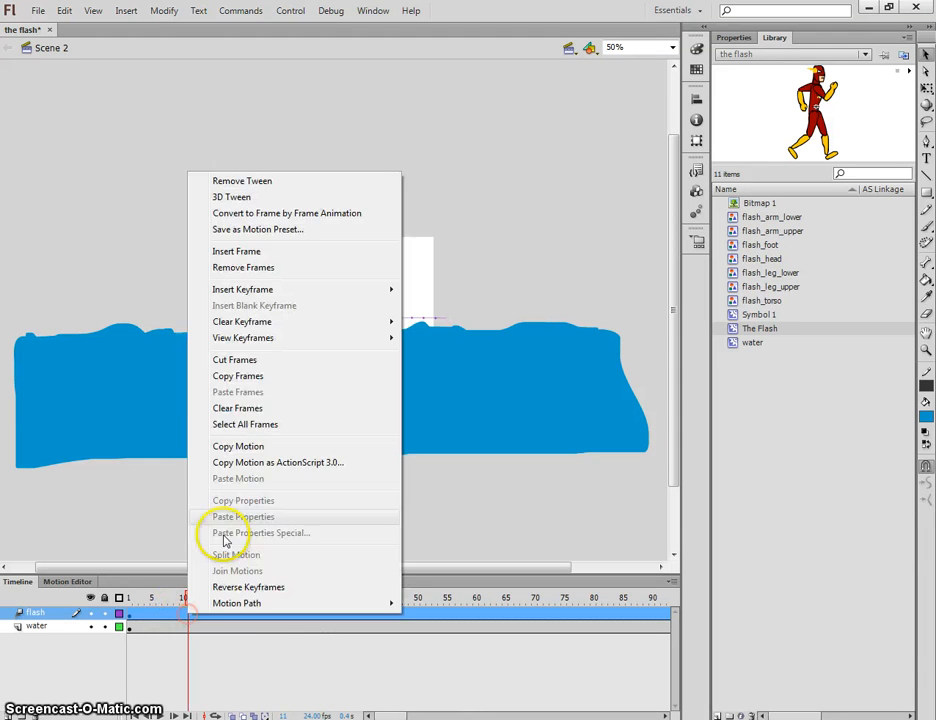
{"action": "mouse_move", "coordinate": [282, 292]}
{"action": "left_click", "coordinate": [430, 384]}
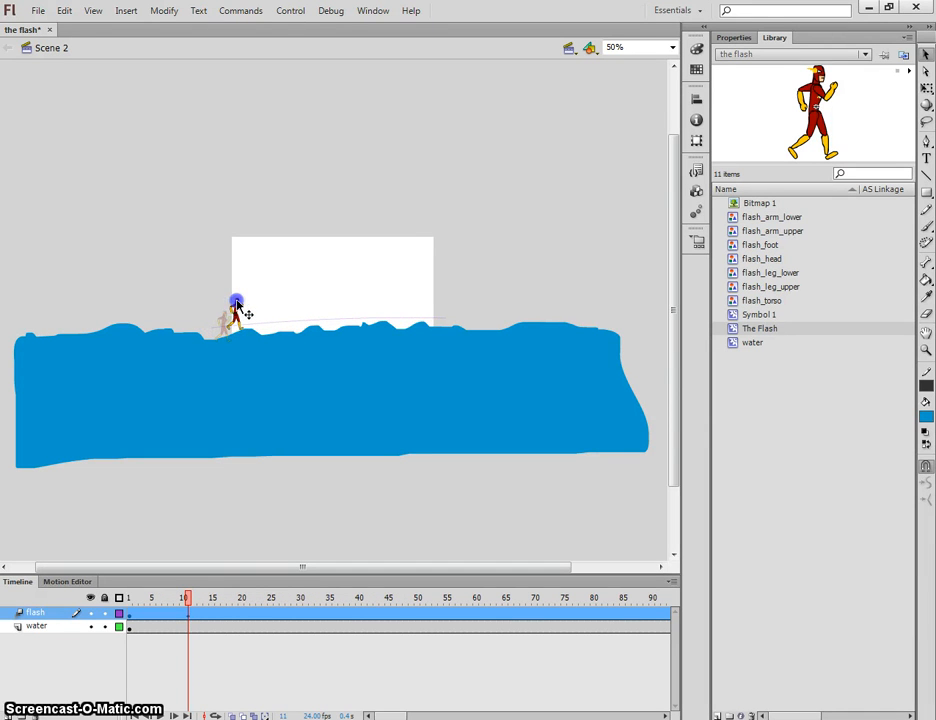
{"action": "left_click_drag", "start_coordinate": [237, 305], "coordinate": [236, 300]}
Step: Insert an All keyframe at frame 41 of the flash layer and lower the figure slightly onto the water surface
{"action": "left_click_drag", "start_coordinate": [316, 600], "coordinate": [364, 598]}
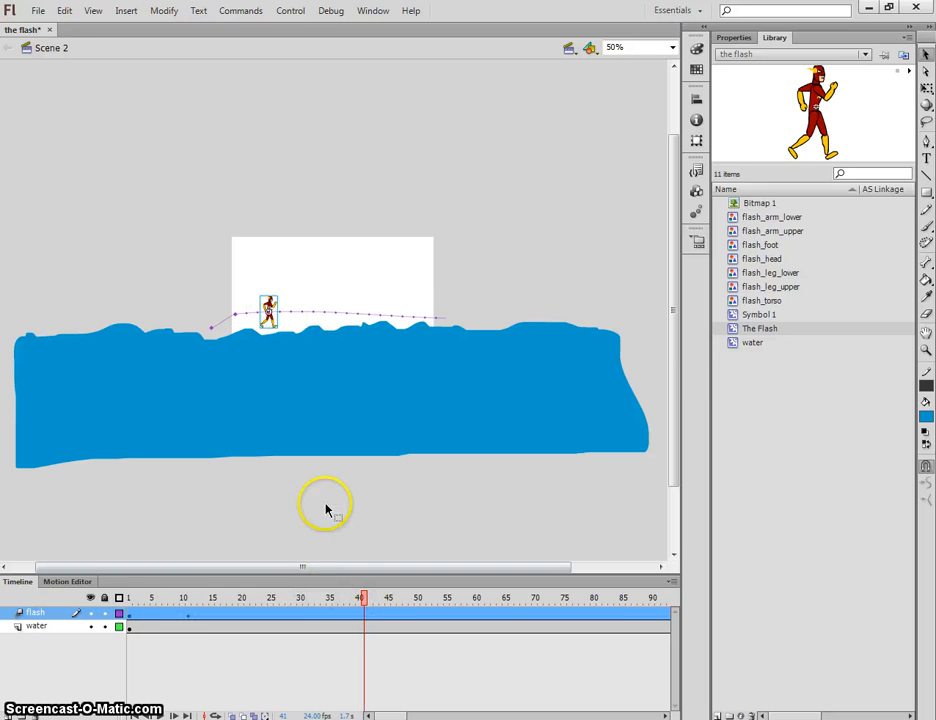
{"action": "right_click", "coordinate": [366, 613]}
{"action": "mouse_move", "coordinate": [460, 291]}
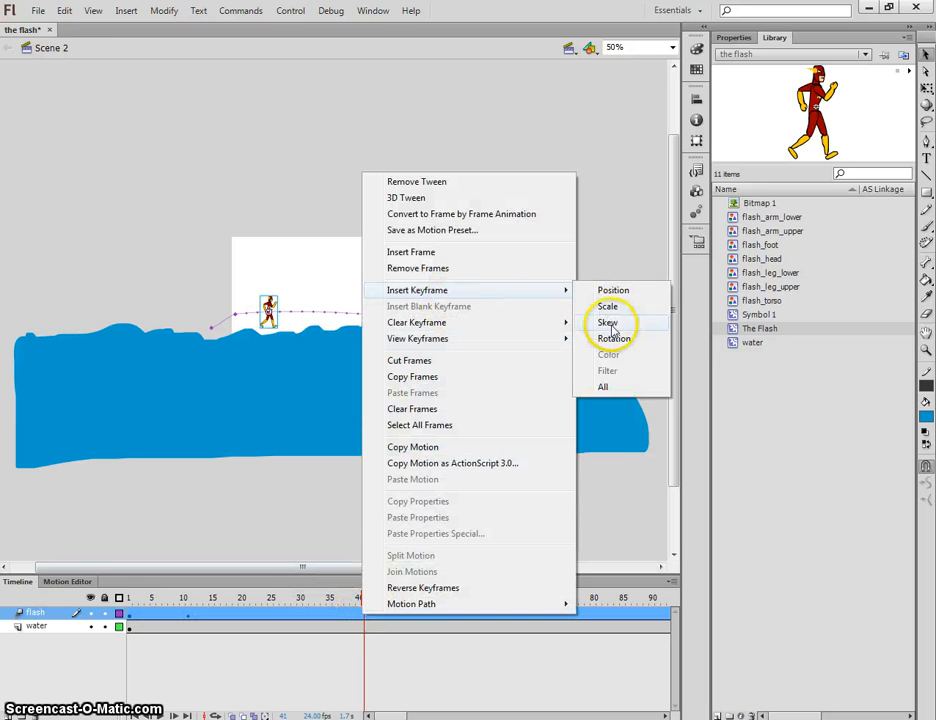
{"action": "left_click", "coordinate": [603, 386]}
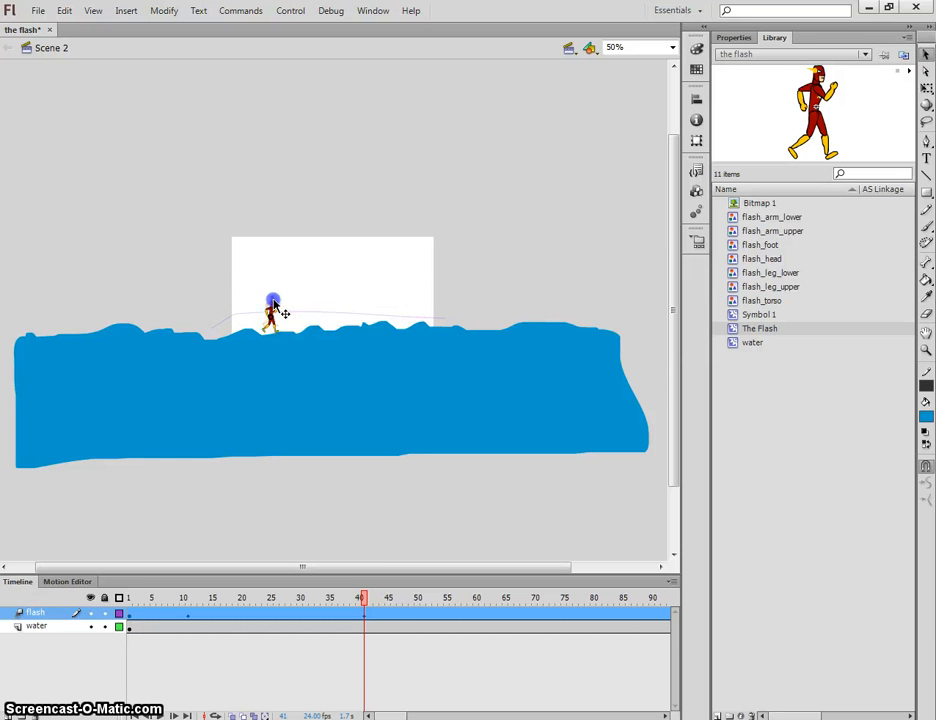
Step: Insert an All keyframe at frame 69 of the flash layer and raise the figure above the wave
{"action": "left_click_drag", "start_coordinate": [386, 597], "coordinate": [529, 604]}
{"action": "right_click", "coordinate": [529, 613]}
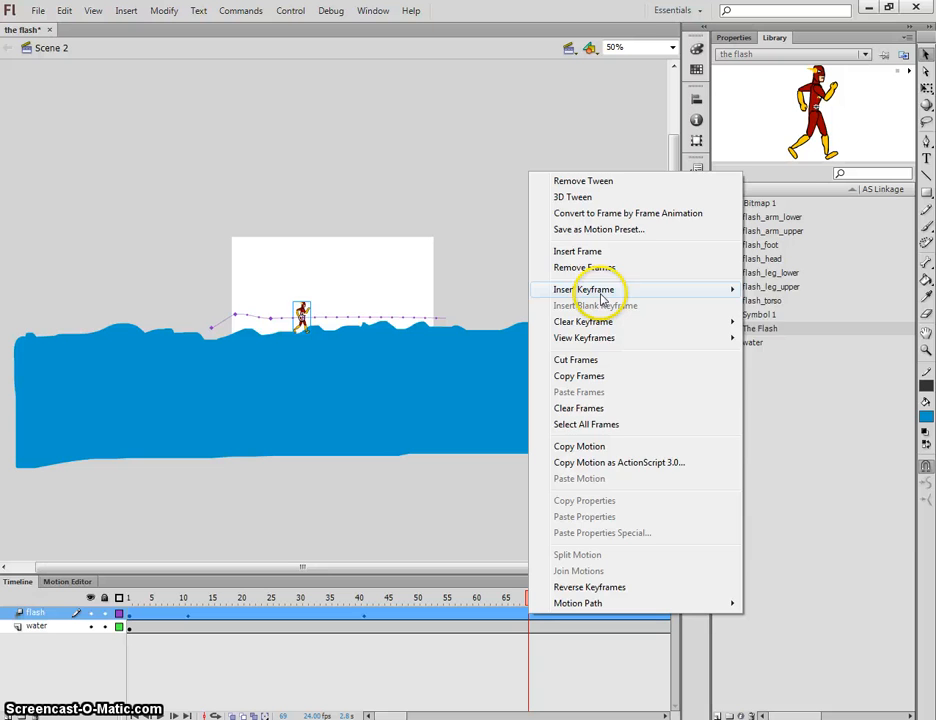
{"action": "mouse_move", "coordinate": [575, 289]}
{"action": "left_click", "coordinate": [773, 386]}
{"action": "left_click_drag", "start_coordinate": [309, 316], "coordinate": [313, 301]}
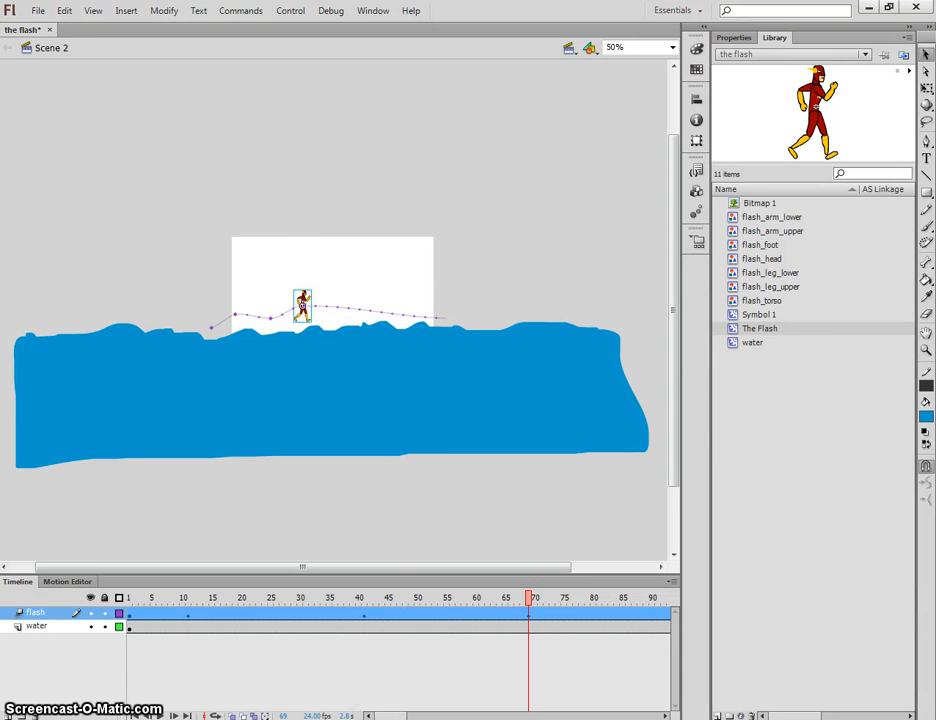
Step: Insert an All keyframe at frame 137 of the flash layer and lift the figure onto the next wave crest
{"action": "left_click_drag", "start_coordinate": [390, 715], "coordinate": [424, 715]}
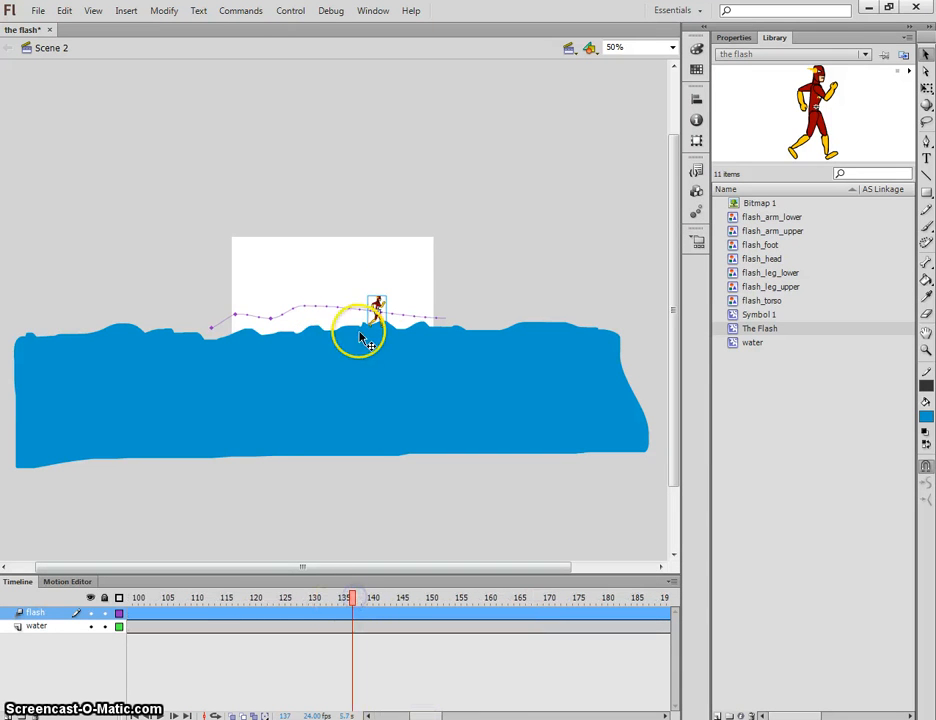
{"action": "right_click", "coordinate": [385, 313]}
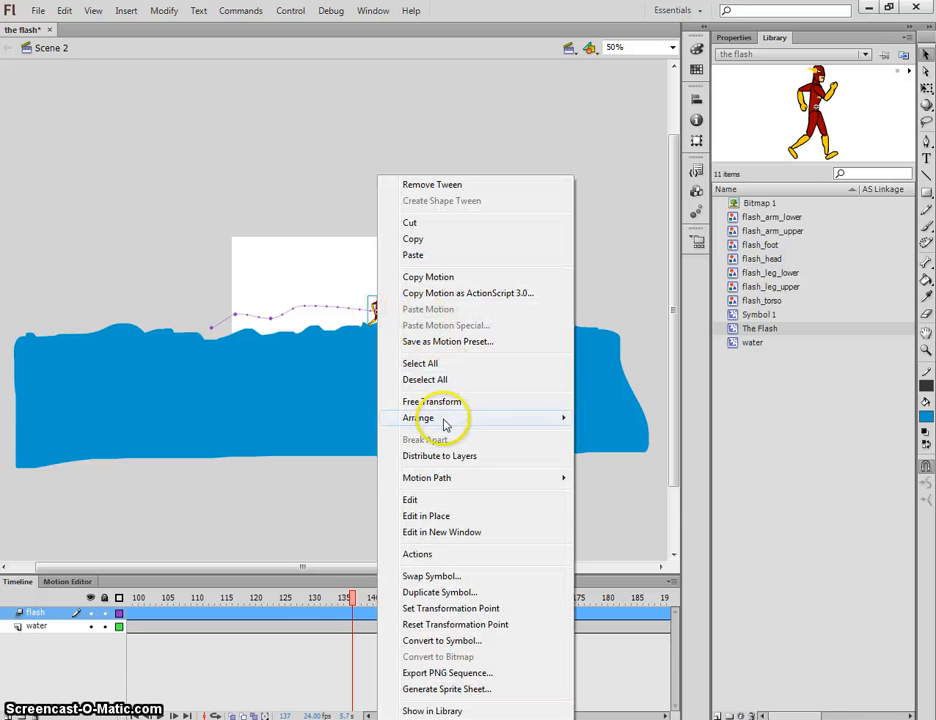
{"action": "right_click", "coordinate": [376, 309]}
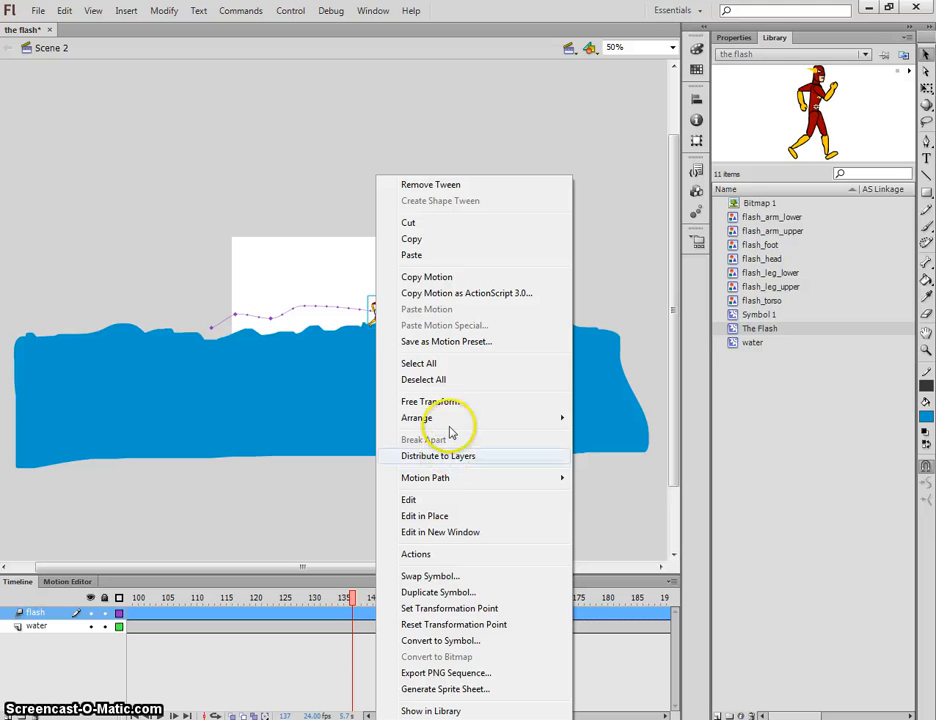
{"action": "left_click", "coordinate": [351, 314]}
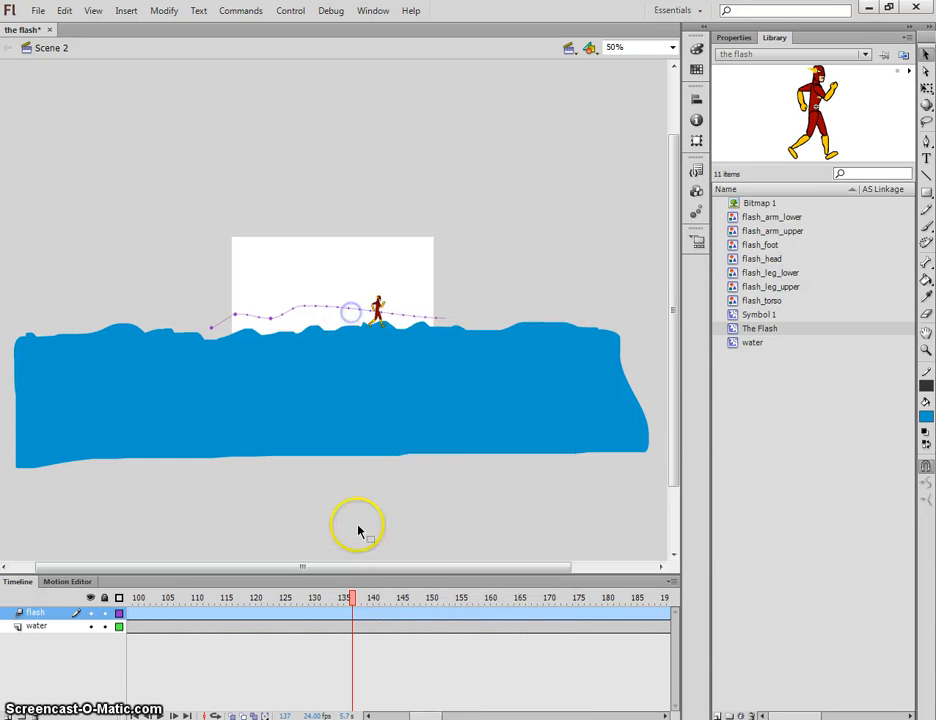
{"action": "right_click", "coordinate": [353, 619]}
{"action": "mouse_move", "coordinate": [568, 291]}
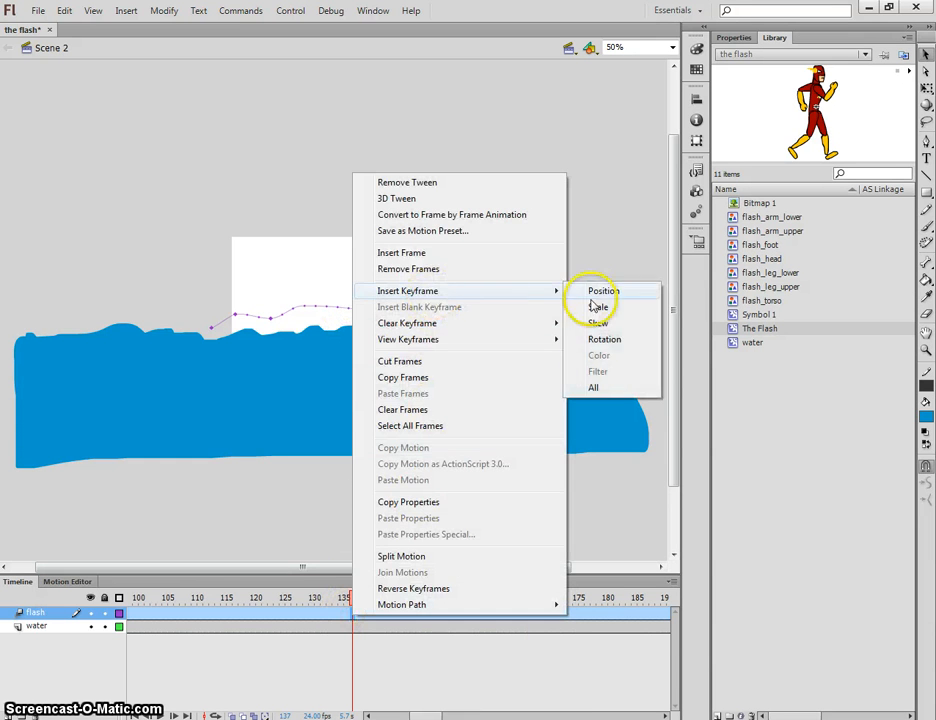
{"action": "left_click", "coordinate": [597, 389]}
{"action": "left_click", "coordinate": [380, 300]}
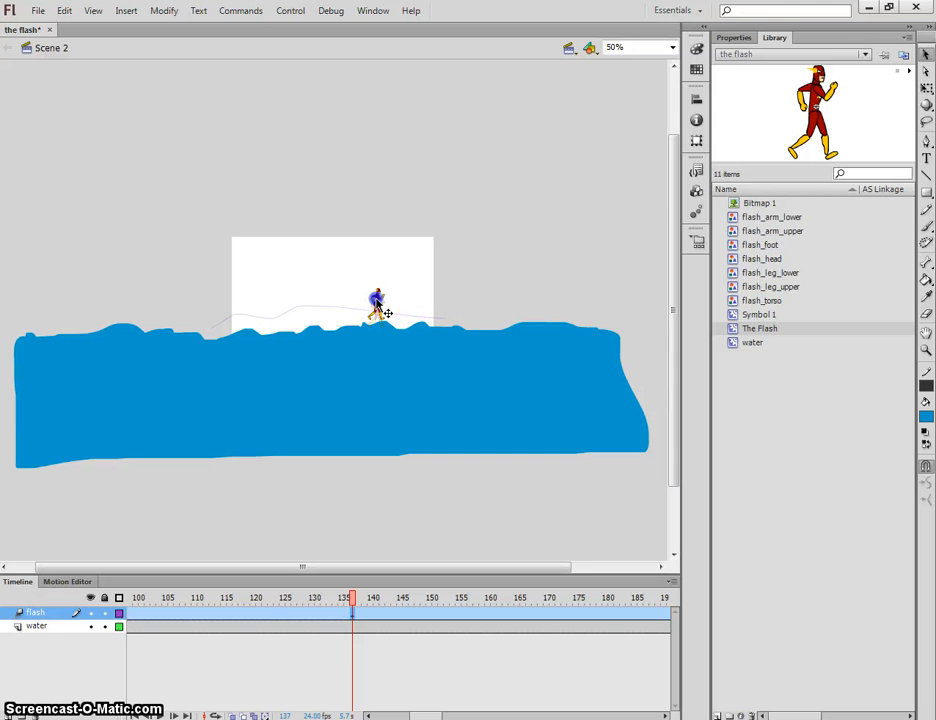
Step: Set the flash layer's motion tween to rotate 2 times
{"action": "left_click", "coordinate": [733, 38]}
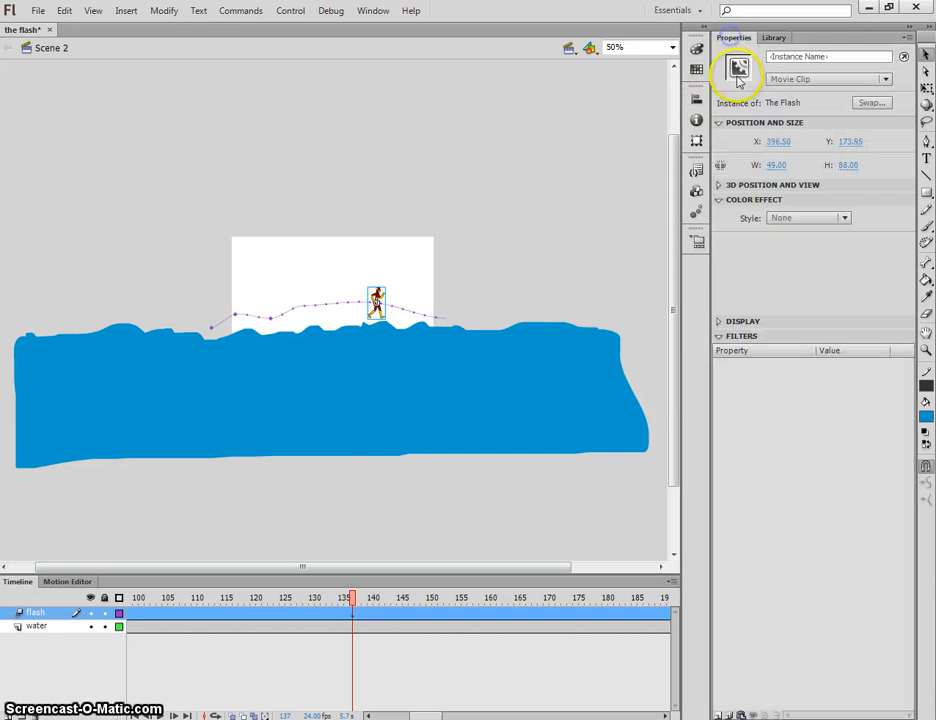
{"action": "left_click", "coordinate": [343, 617]}
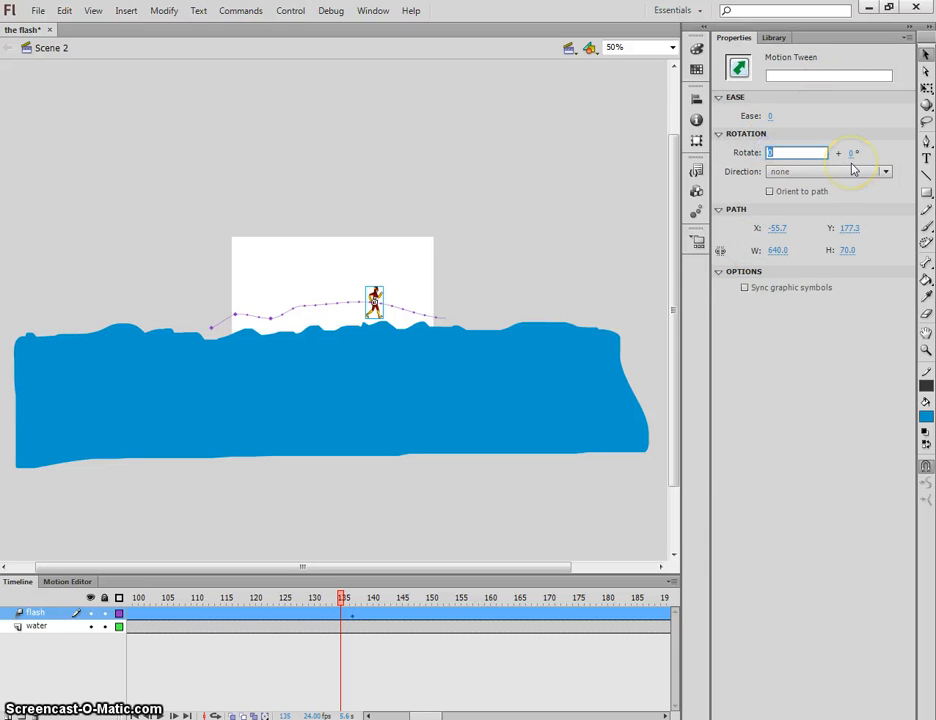
{"action": "type", "text": "2"}
{"action": "key", "text": "Return"}
Step: Play the scene on the timeline and test the whole movie in the player window
{"action": "key", "text": "Return"}
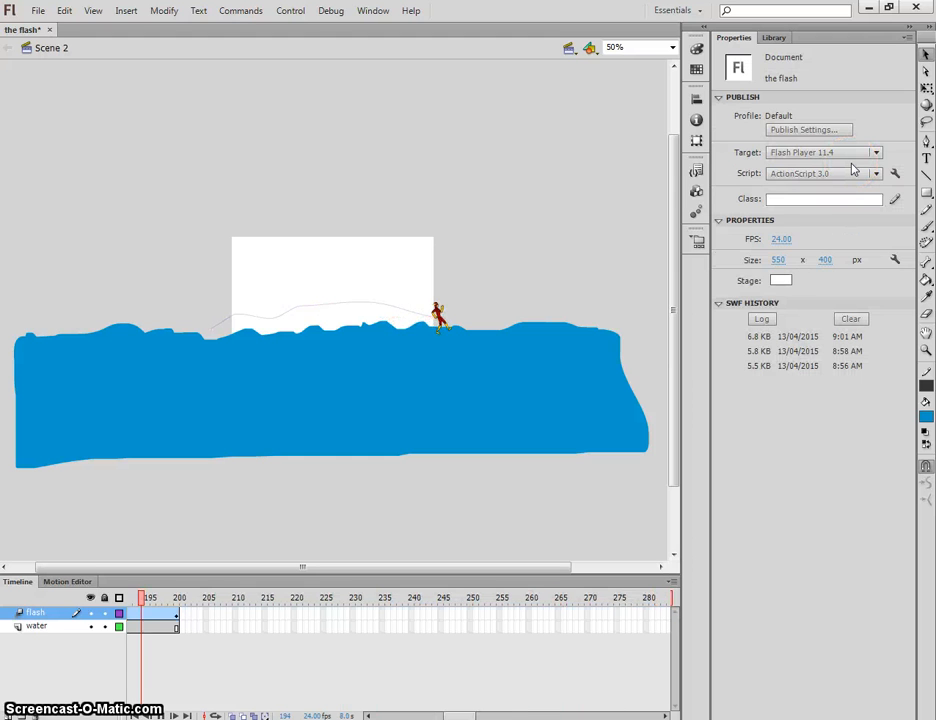
{"action": "key", "text": "ctrl+Return"}
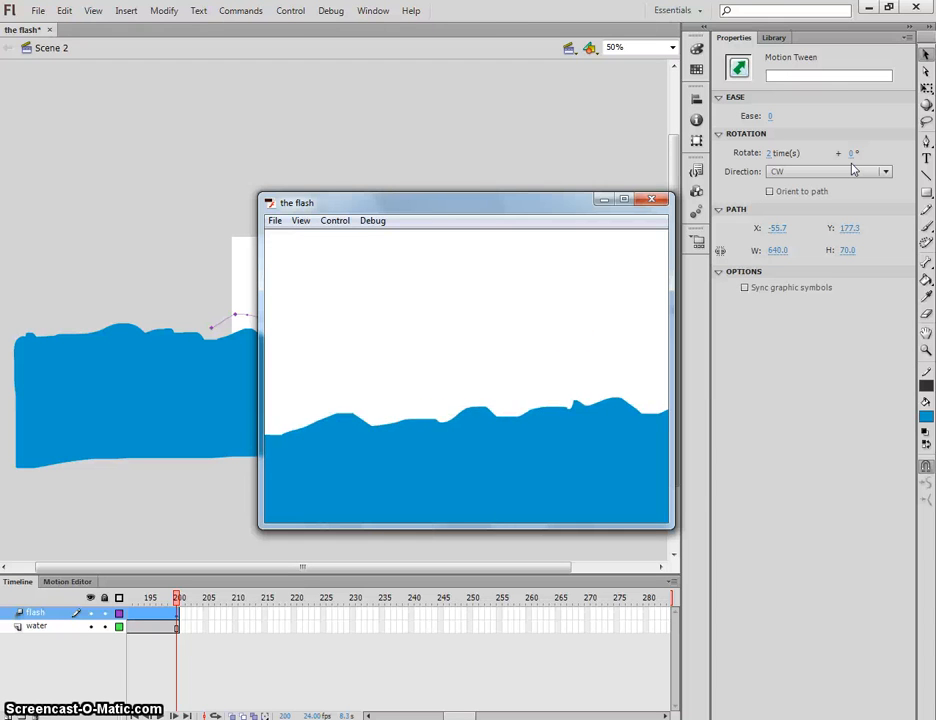
{"action": "left_click", "coordinate": [649, 201]}
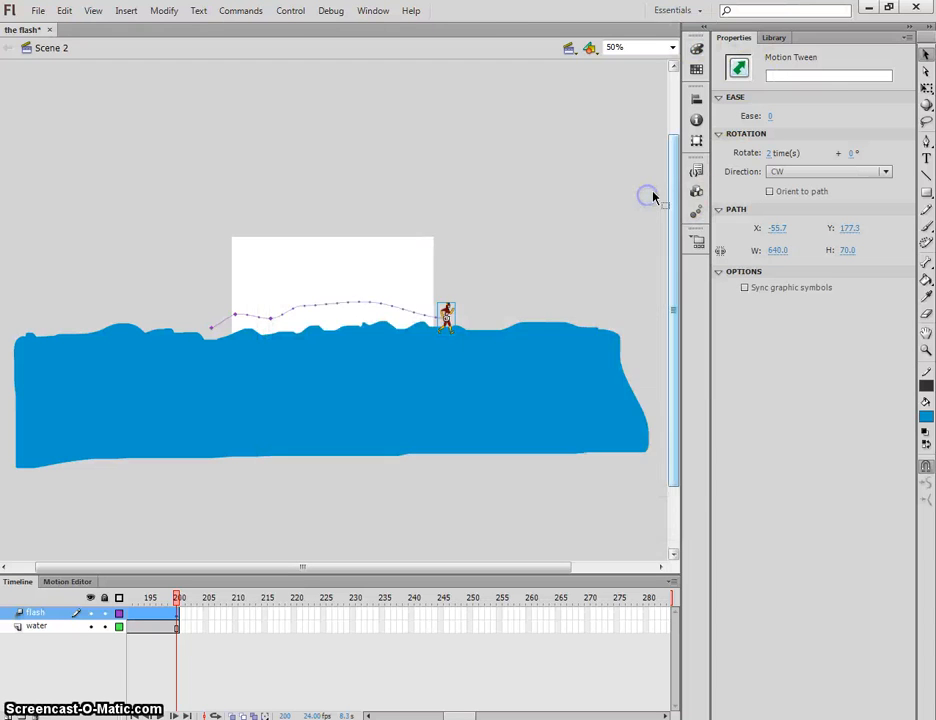
Step: Add a third scene to the movie and check the list of scenes
{"action": "left_click_drag", "start_coordinate": [438, 715], "coordinate": [355, 712]}
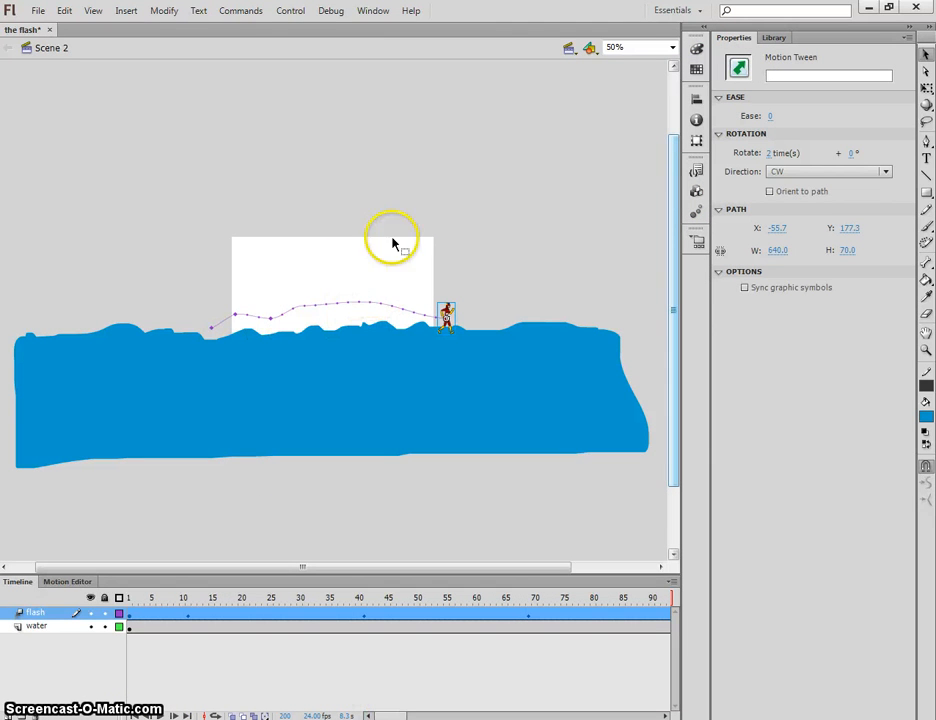
{"action": "left_click", "coordinate": [512, 79]}
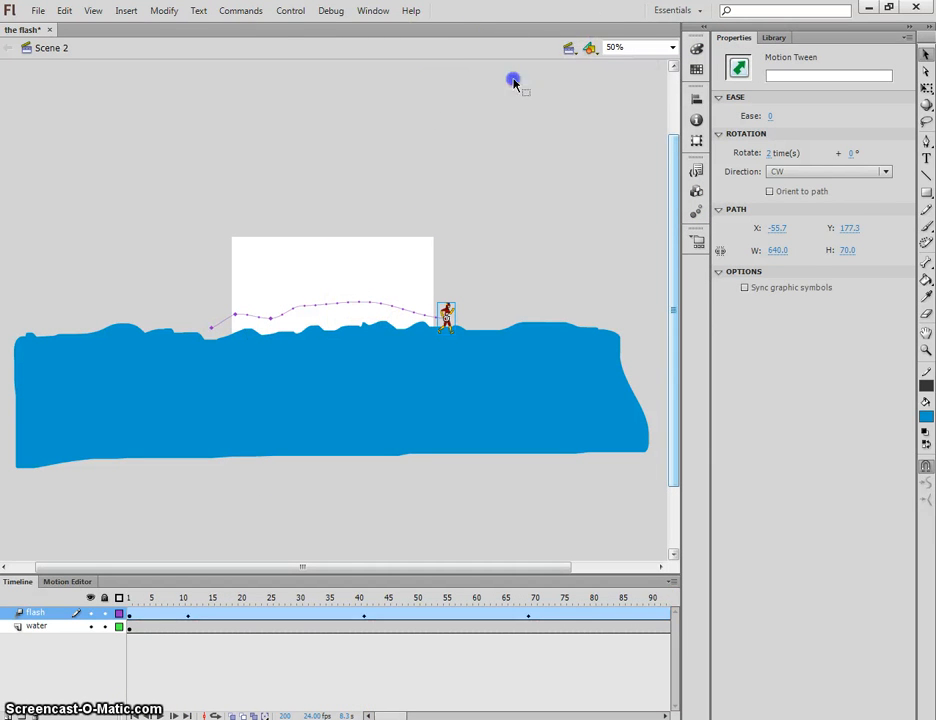
{"action": "left_click", "coordinate": [128, 11]}
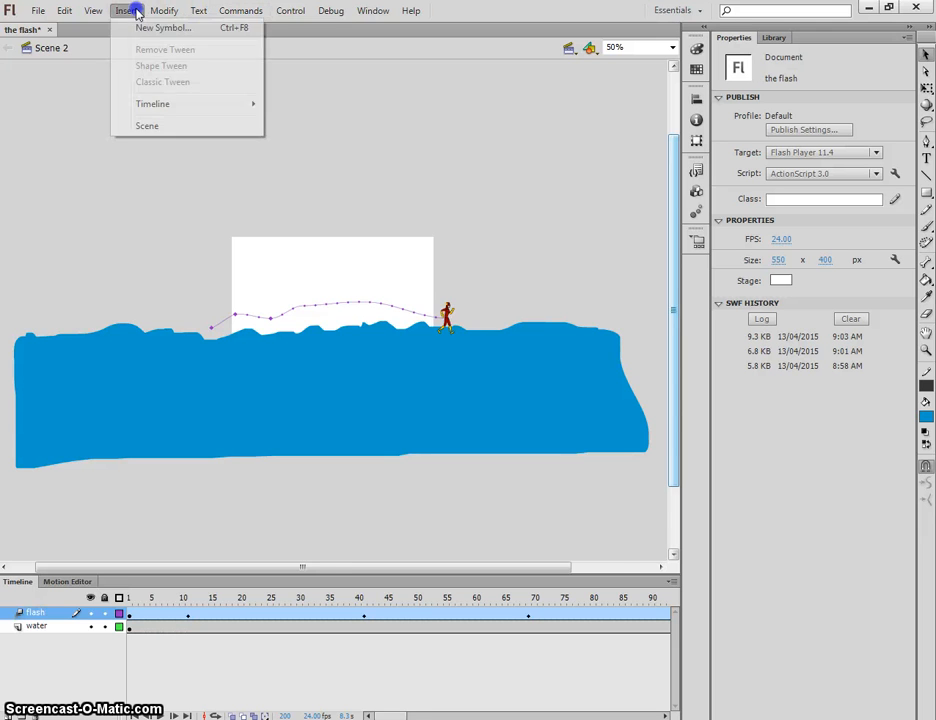
{"action": "left_click", "coordinate": [168, 126]}
{"action": "left_click", "coordinate": [569, 47]}
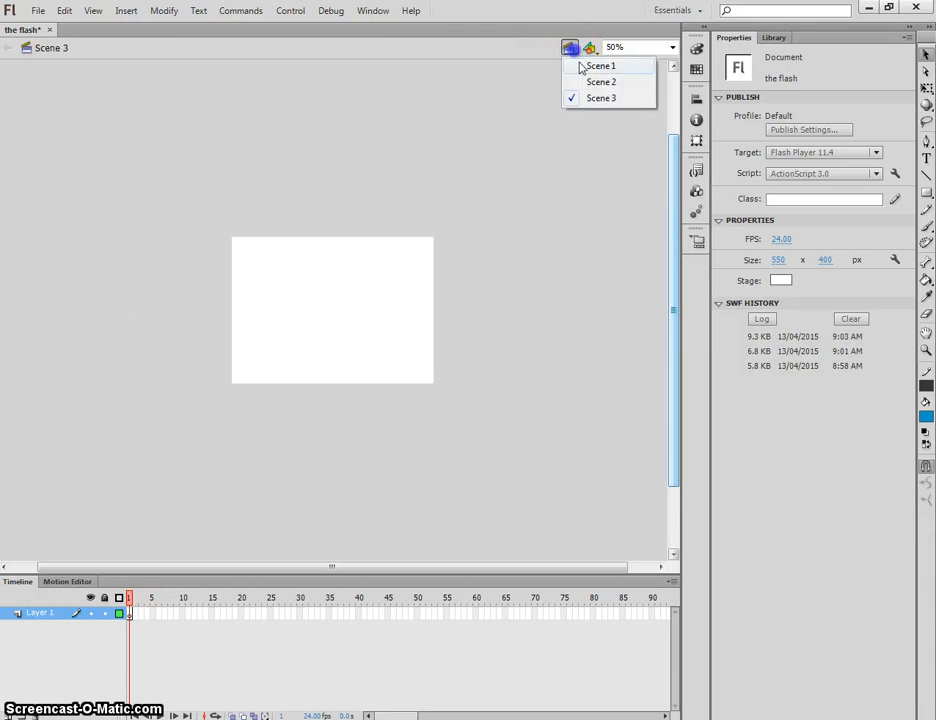
{"action": "left_click", "coordinate": [535, 179]}
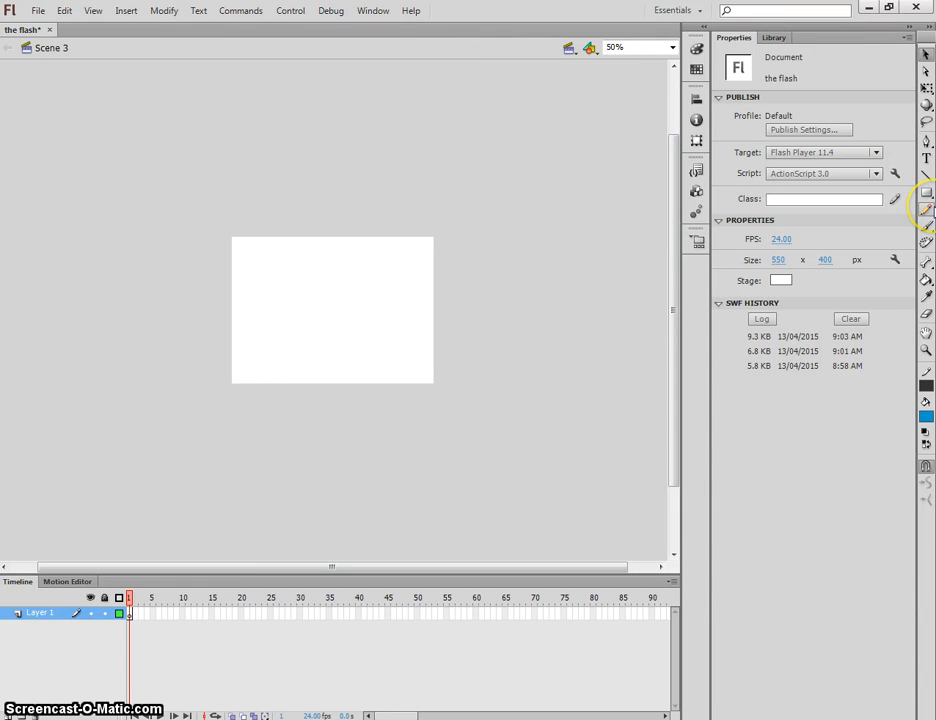
Step: Place the flash_torso symbol in the lower left part of the stage and the flash_head symbol above it
{"action": "left_click", "coordinate": [924, 225]}
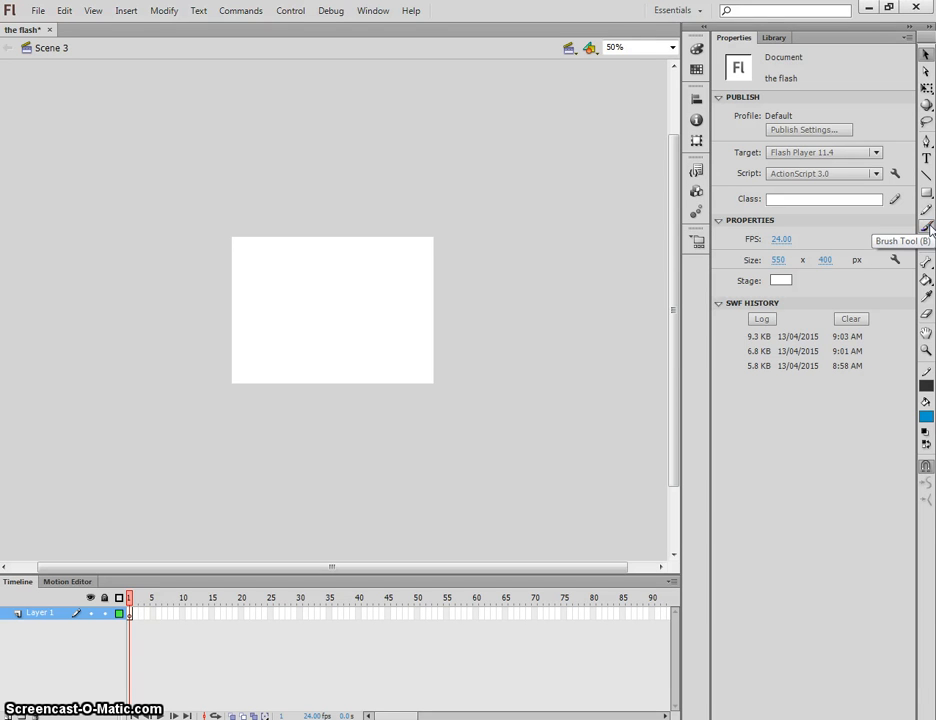
{"action": "left_click", "coordinate": [775, 38]}
{"action": "left_click", "coordinate": [760, 245]}
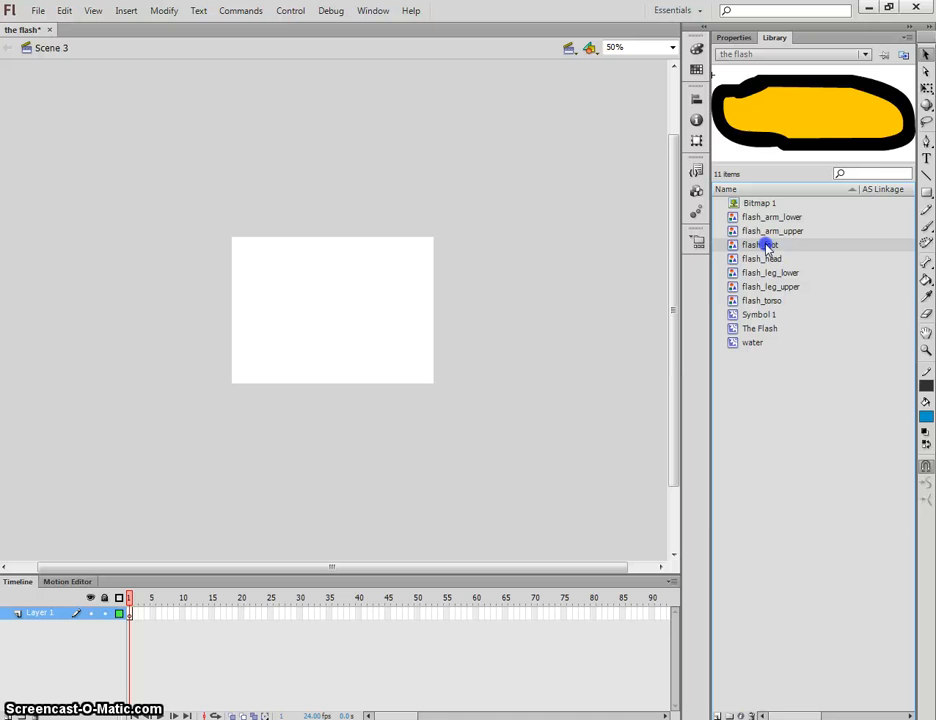
{"action": "left_click", "coordinate": [766, 231]}
{"action": "left_click", "coordinate": [736, 38]}
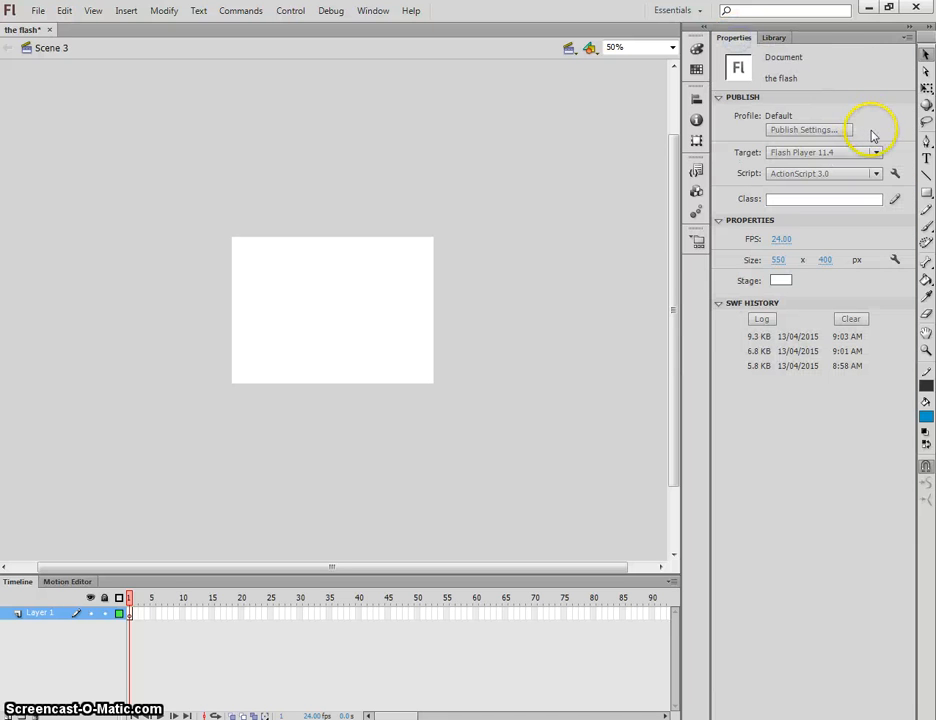
{"action": "left_click", "coordinate": [775, 37]}
{"action": "left_click", "coordinate": [760, 301]}
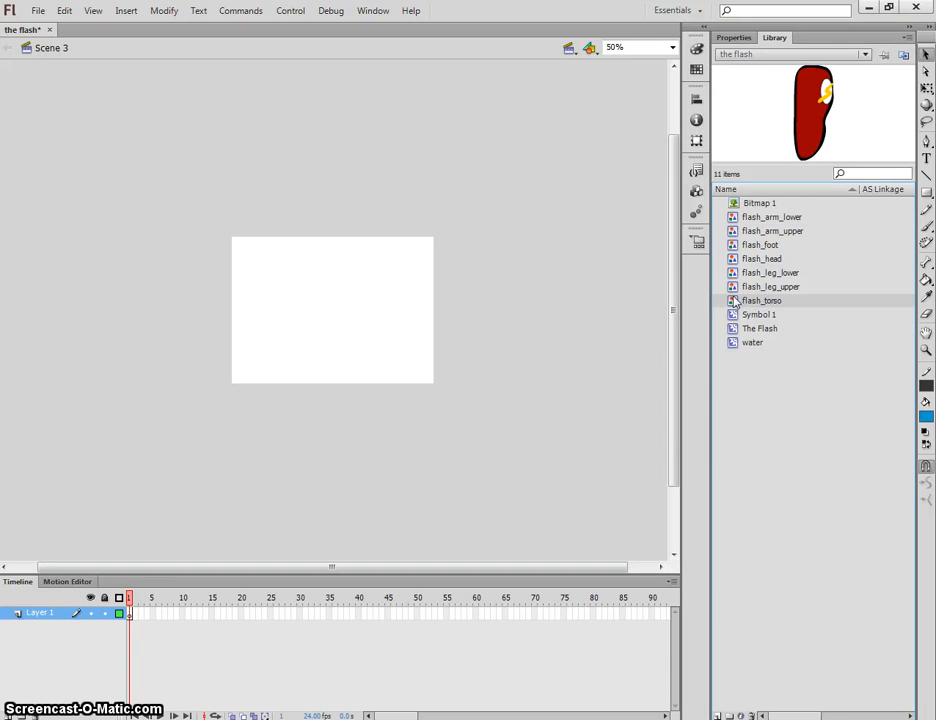
{"action": "left_click_drag", "start_coordinate": [591, 310], "coordinate": [286, 350]}
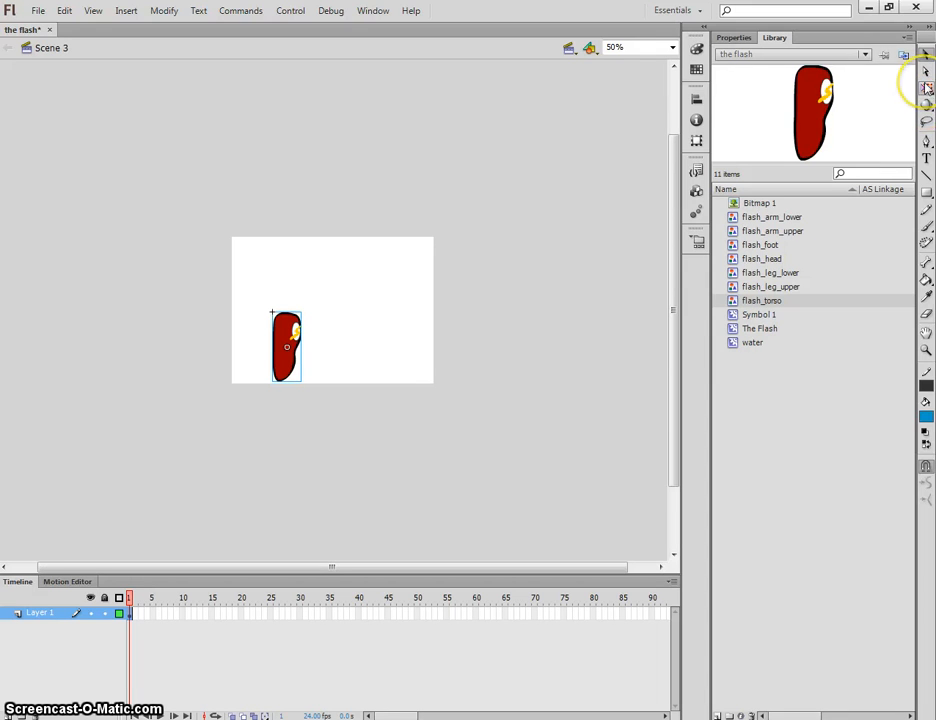
{"action": "left_click", "coordinate": [760, 259]}
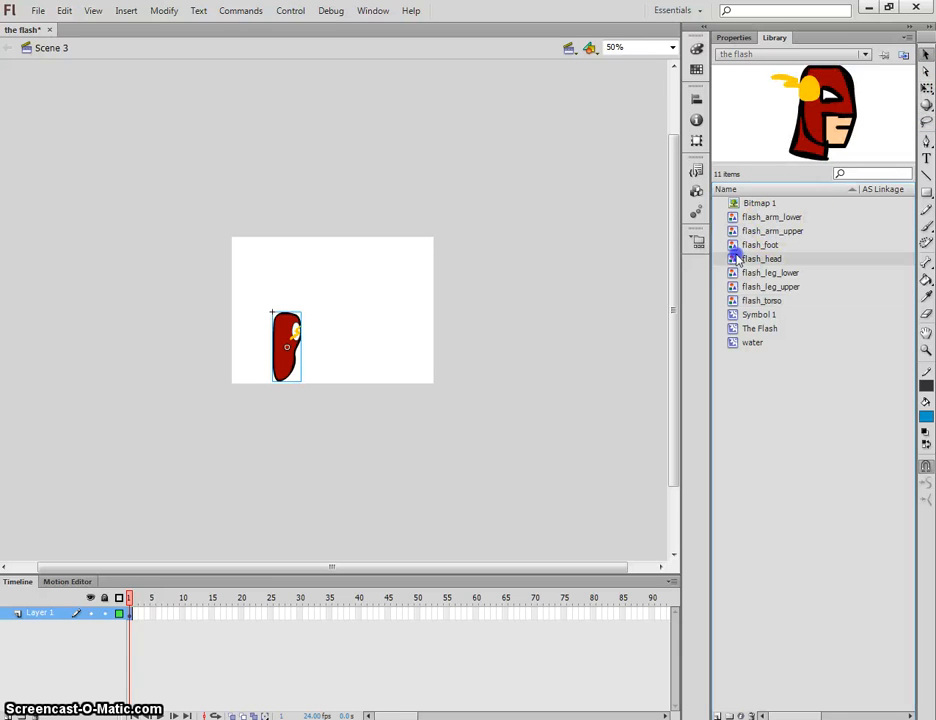
{"action": "left_click_drag", "start_coordinate": [305, 268], "coordinate": [288, 283]}
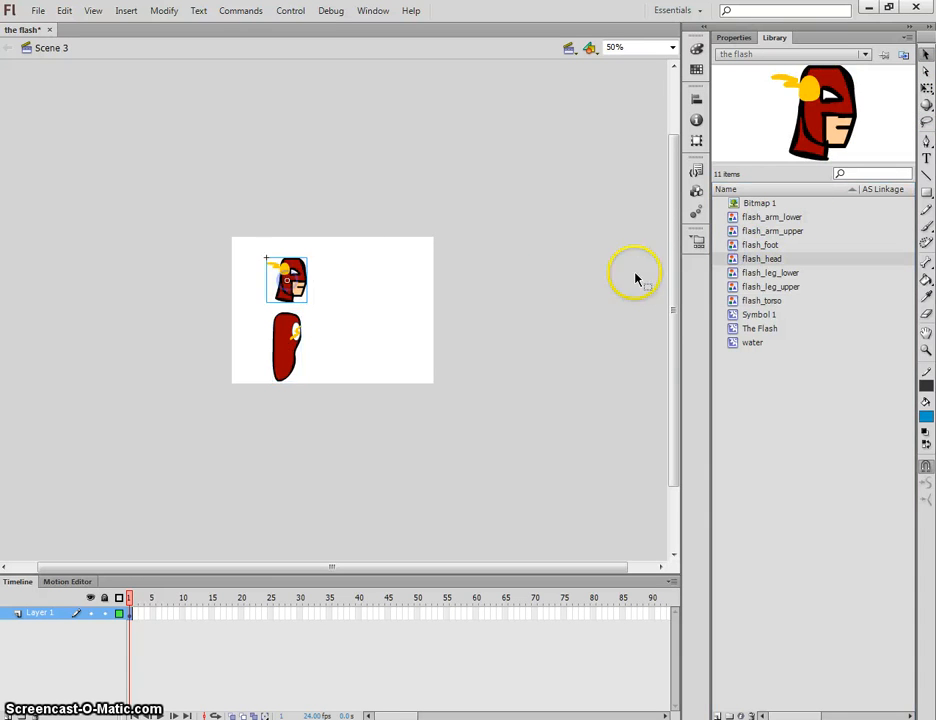
Step: Place one flash_arm_upper and one flash_arm_lower symbol on the stage to the right of the torso
{"action": "left_click", "coordinate": [737, 246]}
{"action": "left_click", "coordinate": [737, 231]}
{"action": "left_click", "coordinate": [737, 217]}
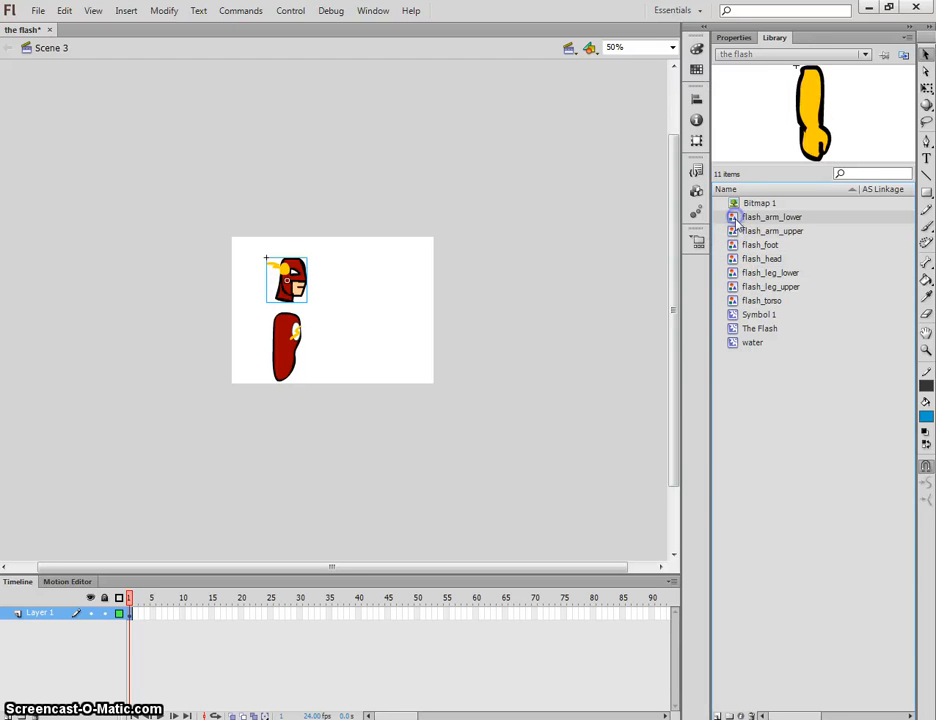
{"action": "left_click", "coordinate": [737, 232]}
{"action": "left_click_drag", "start_coordinate": [729, 240], "coordinate": [388, 322]}
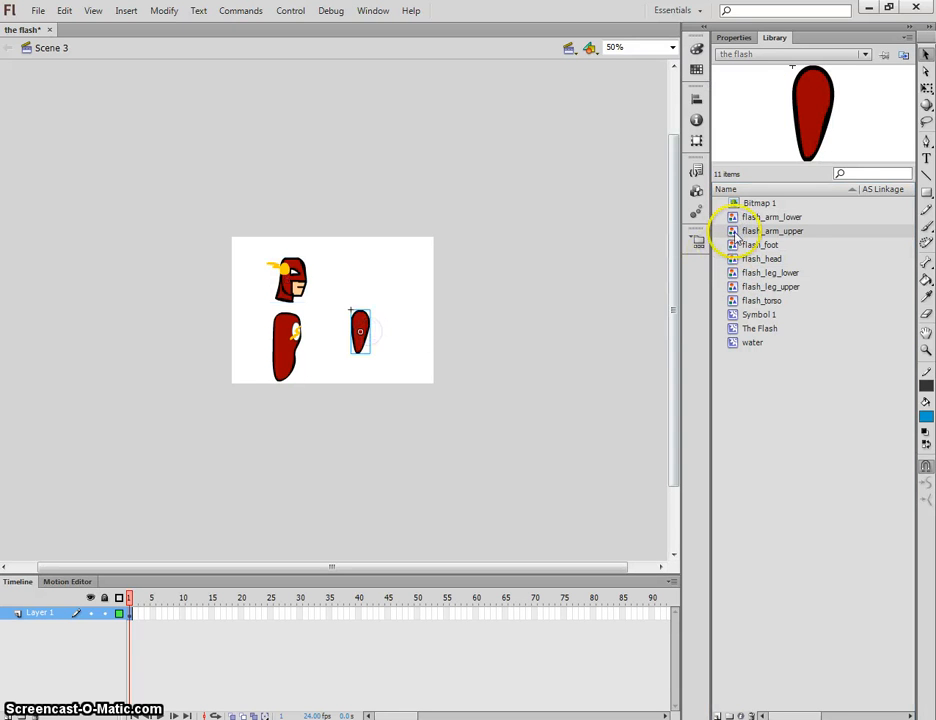
{"action": "left_click_drag", "start_coordinate": [737, 217], "coordinate": [420, 341]}
Step: Shift the torso and head slightly down and left, and line up the upper and lower arm to the torso's left
{"action": "left_click_drag", "start_coordinate": [295, 345], "coordinate": [286, 368]}
{"action": "left_click_drag", "start_coordinate": [295, 286], "coordinate": [272, 302]}
{"action": "left_click_drag", "start_coordinate": [362, 327], "coordinate": [245, 346]}
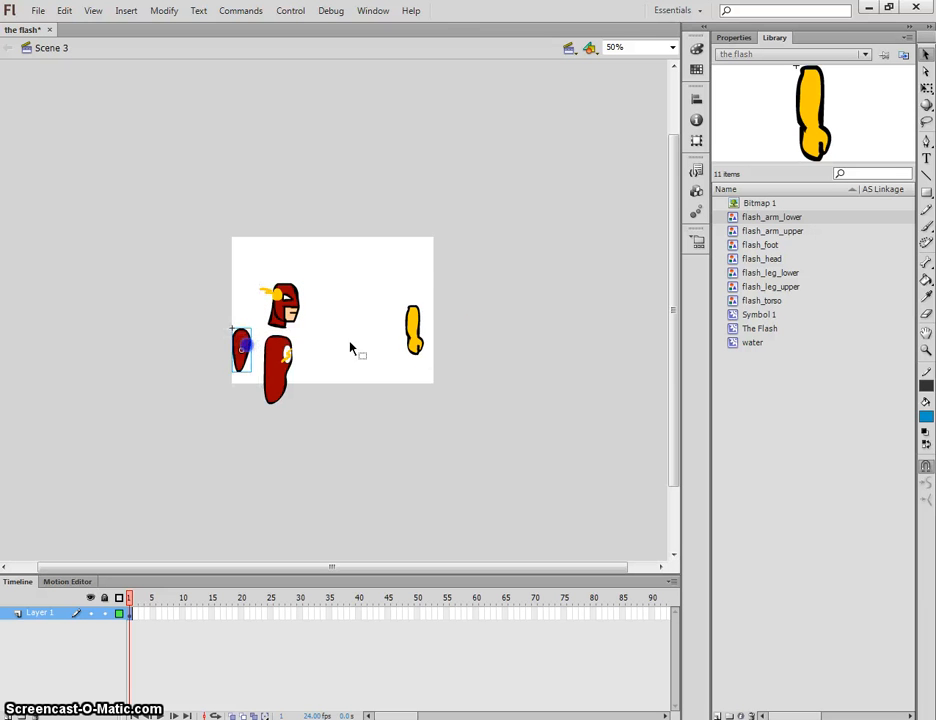
{"action": "left_click_drag", "start_coordinate": [410, 335], "coordinate": [233, 412]}
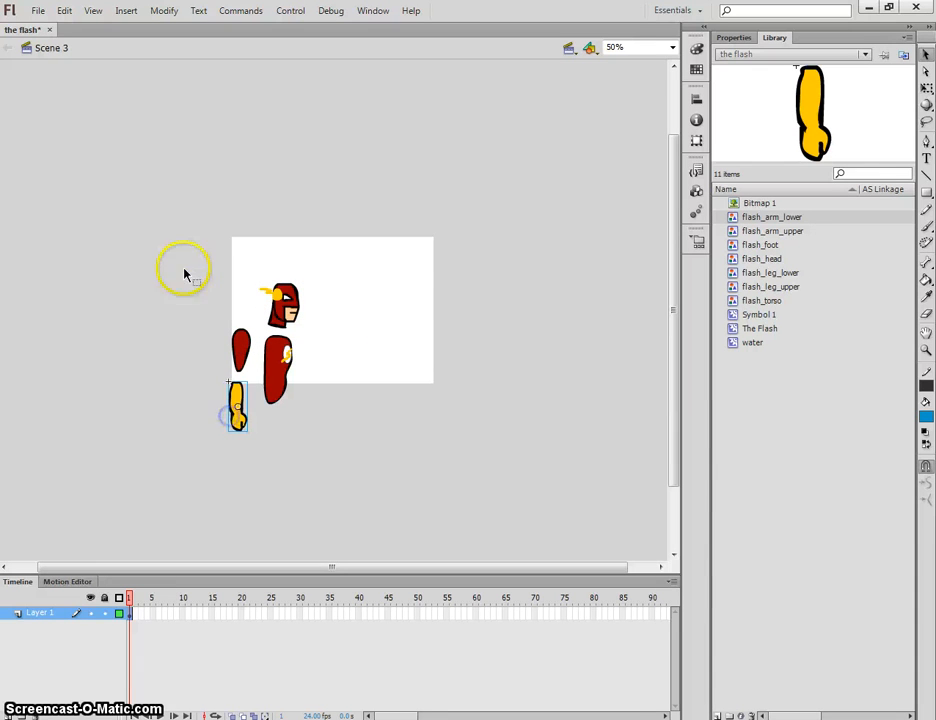
Step: Enlarge the head, torso and both arm parts together with Free Transform
{"action": "left_click_drag", "start_coordinate": [184, 275], "coordinate": [330, 445]}
{"action": "left_click", "coordinate": [926, 88]}
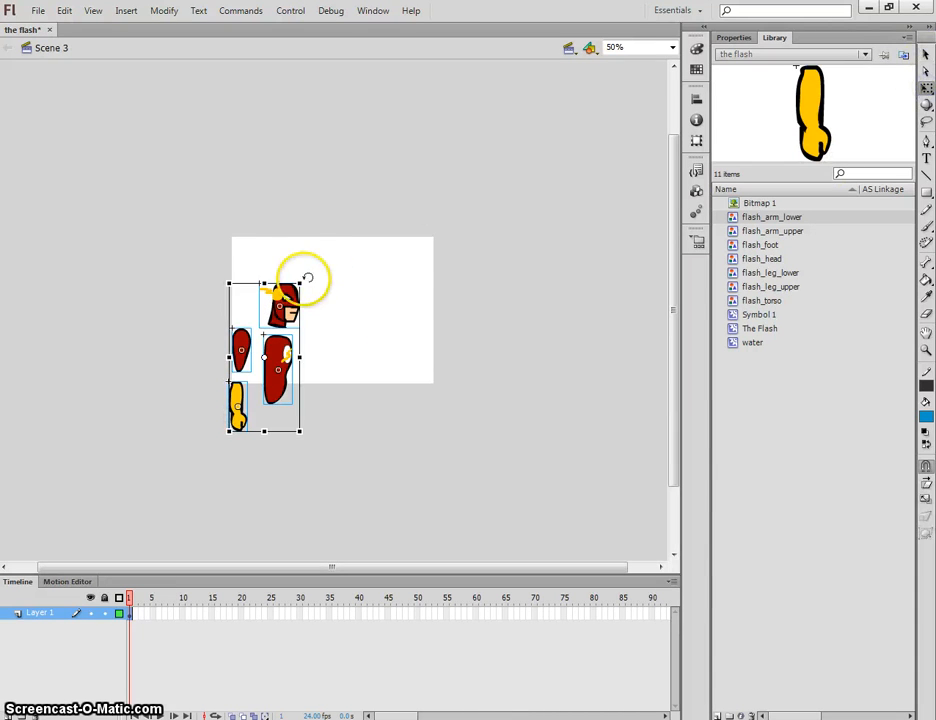
{"action": "left_click_drag", "start_coordinate": [300, 283], "coordinate": [345, 250]}
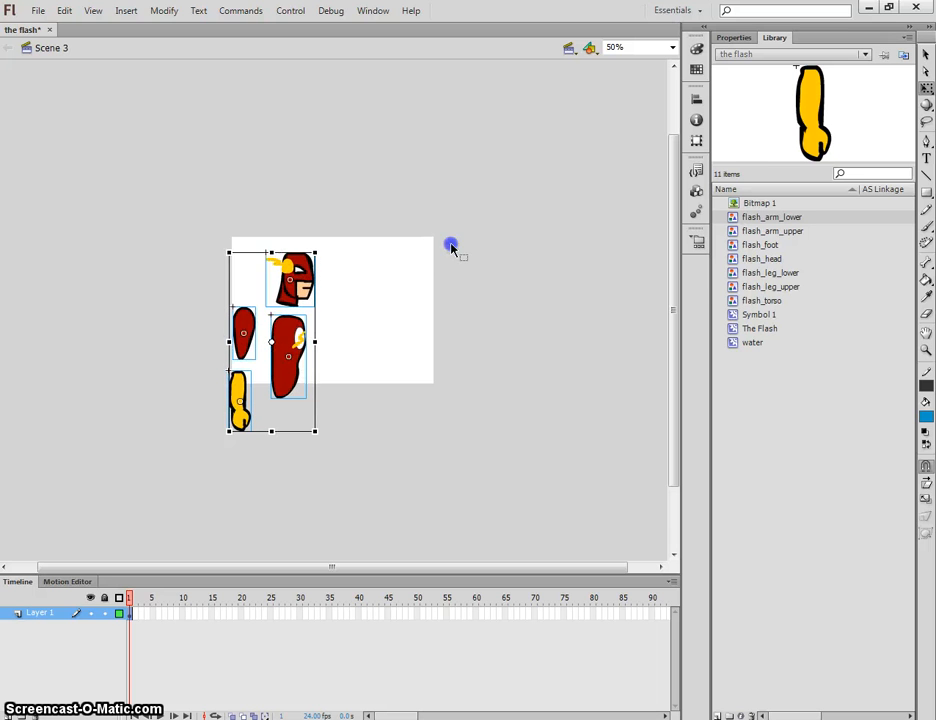
Step: Link the head to the top of the torso with a bone
{"action": "left_click", "coordinate": [449, 244]}
{"action": "left_click", "coordinate": [926, 262]}
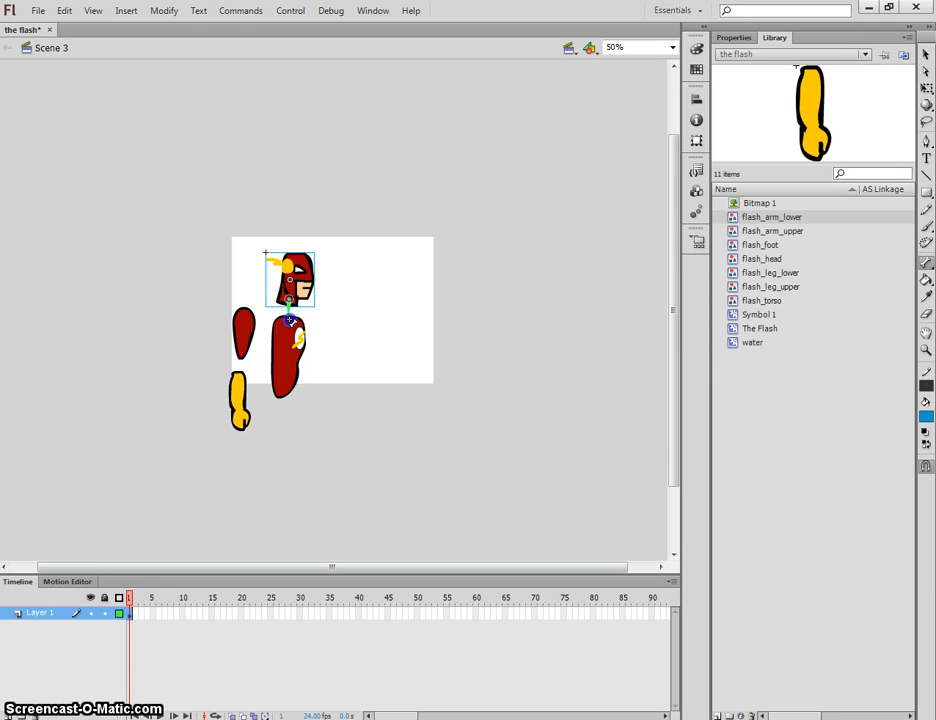
{"action": "left_click_drag", "start_coordinate": [289, 320], "coordinate": [289, 318]}
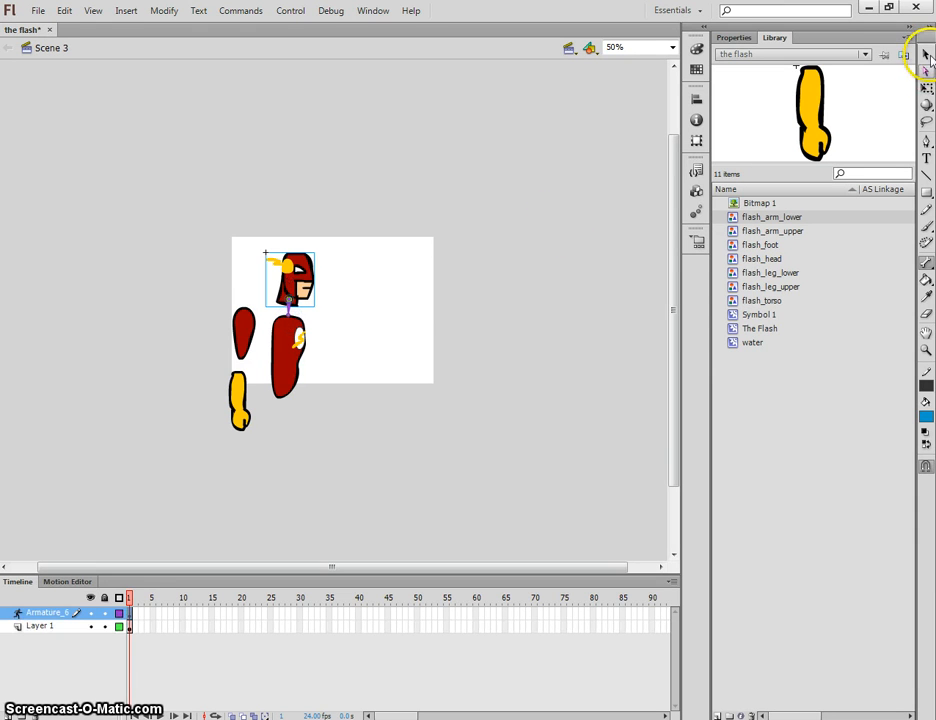
Step: Duplicate the upper and lower arm together and place the copies to the right of the torso
{"action": "left_click", "coordinate": [928, 56]}
{"action": "left_click_drag", "start_coordinate": [163, 277], "coordinate": [257, 452]}
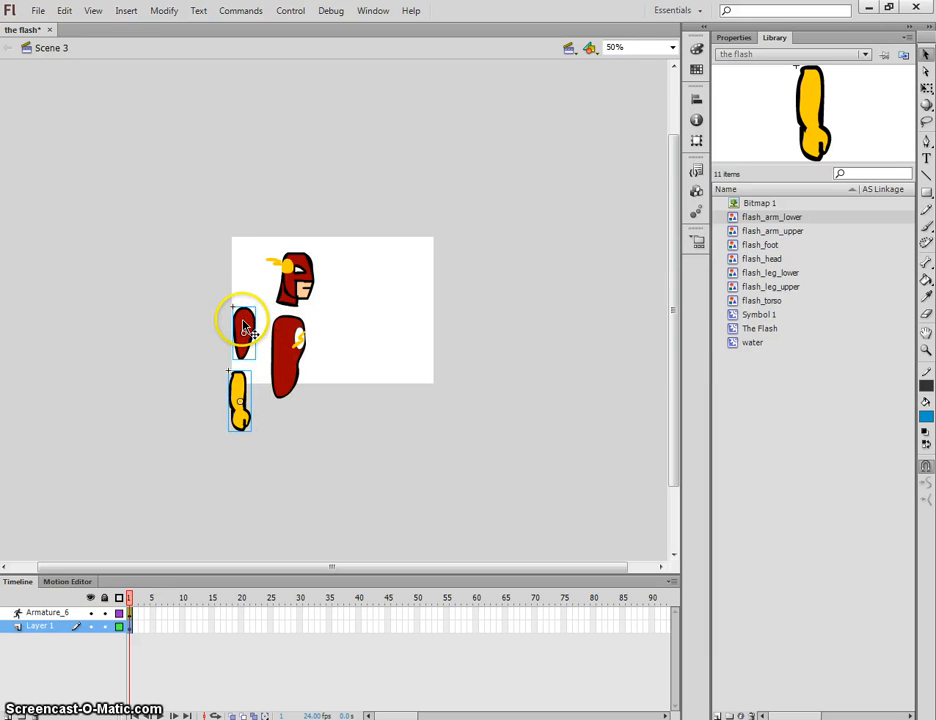
{"action": "left_click_drag", "start_coordinate": [243, 325], "coordinate": [356, 325]}
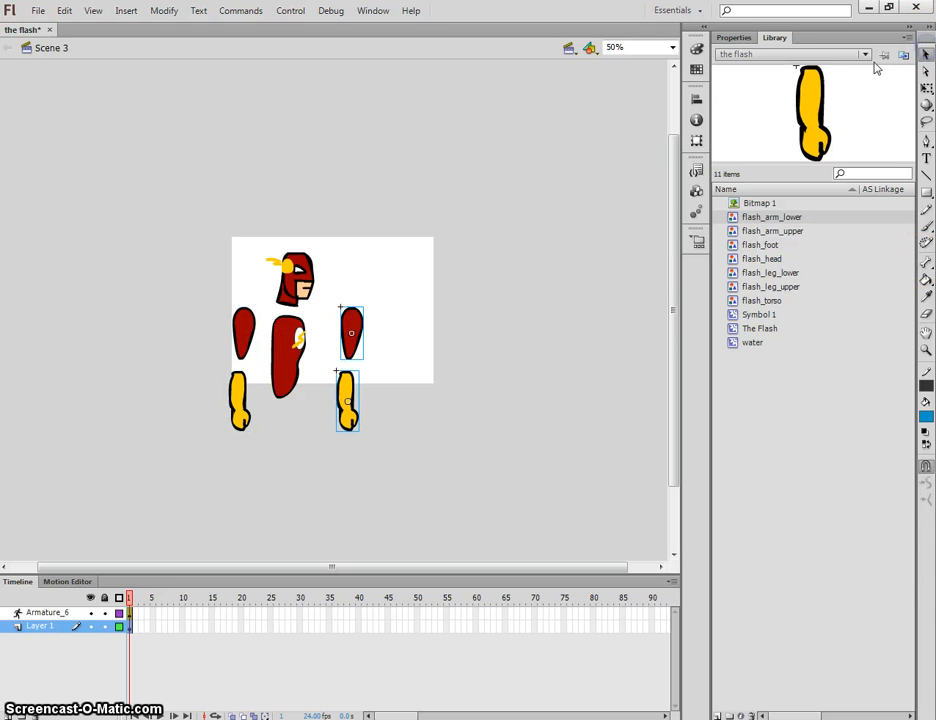
Step: Link the torso to both upper arms and each upper arm to its lower arm with bones
{"action": "left_click", "coordinate": [297, 330]}
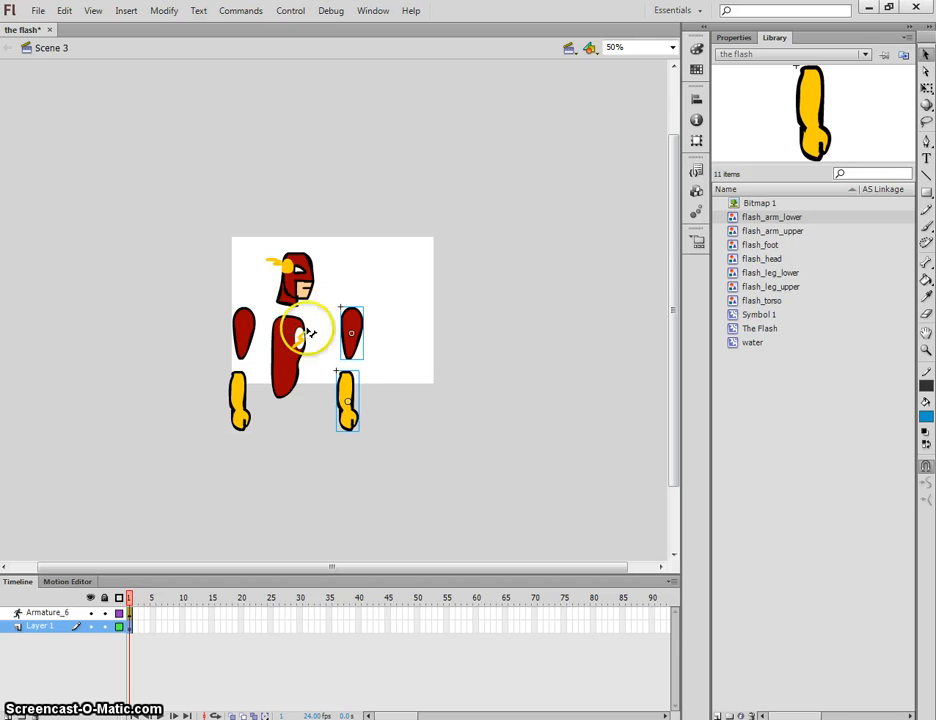
{"action": "left_click", "coordinate": [926, 263]}
{"action": "left_click_drag", "start_coordinate": [289, 315], "coordinate": [265, 318]}
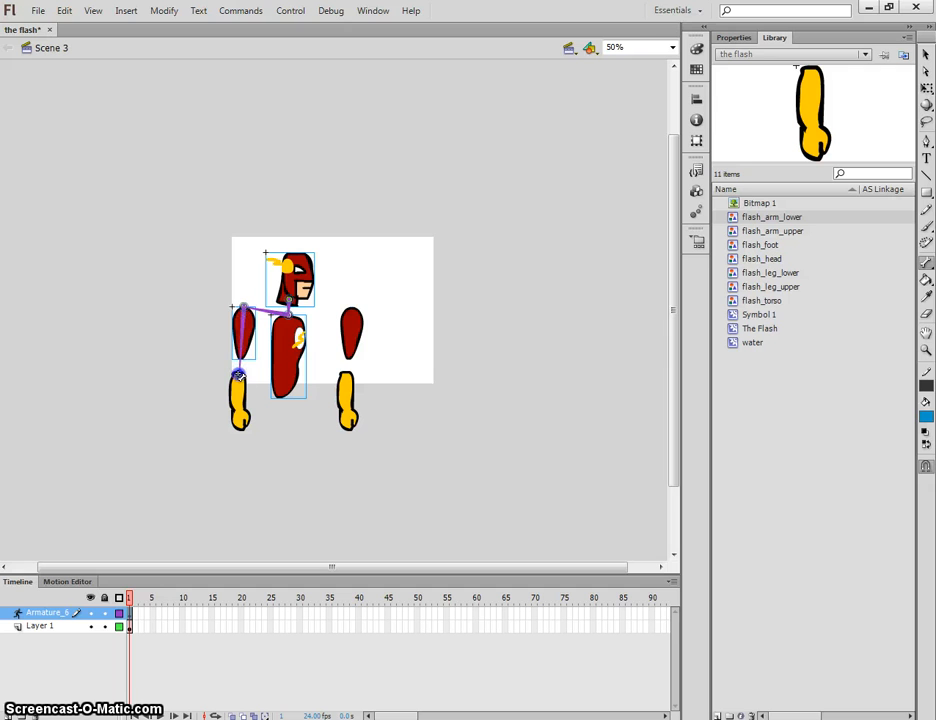
{"action": "left_click_drag", "start_coordinate": [300, 325], "coordinate": [289, 320]}
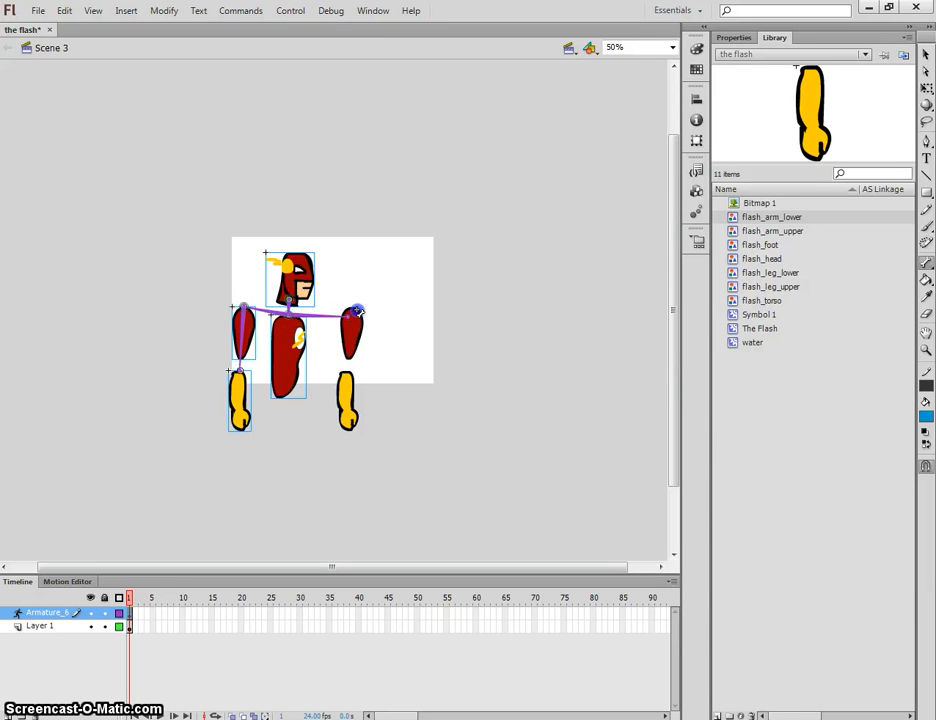
{"action": "left_click_drag", "start_coordinate": [358, 312], "coordinate": [353, 315]}
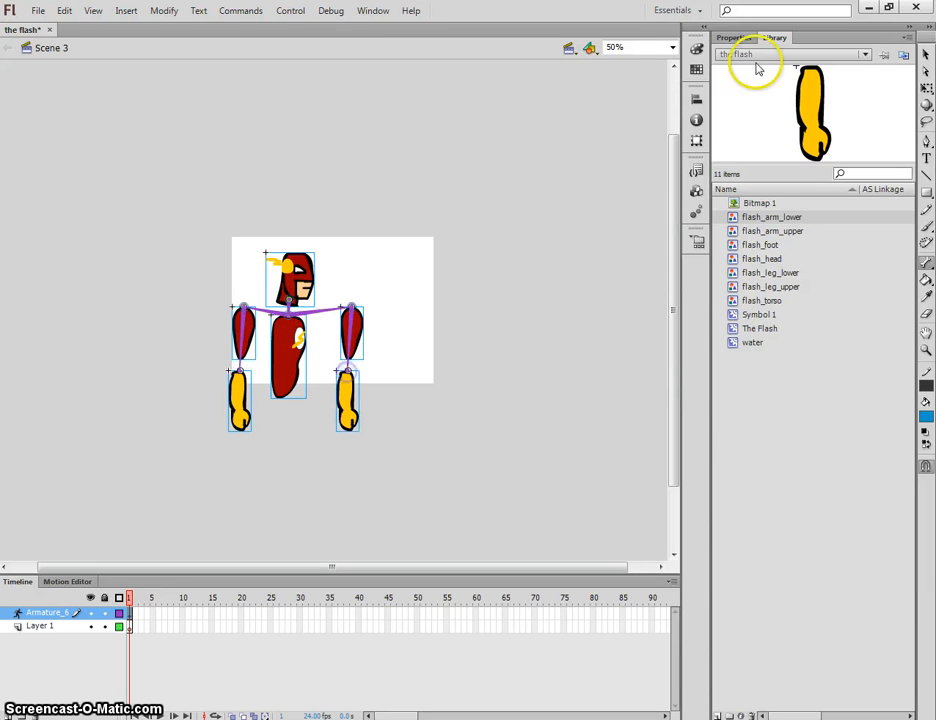
{"action": "left_click", "coordinate": [926, 54]}
{"action": "left_click", "coordinate": [412, 203]}
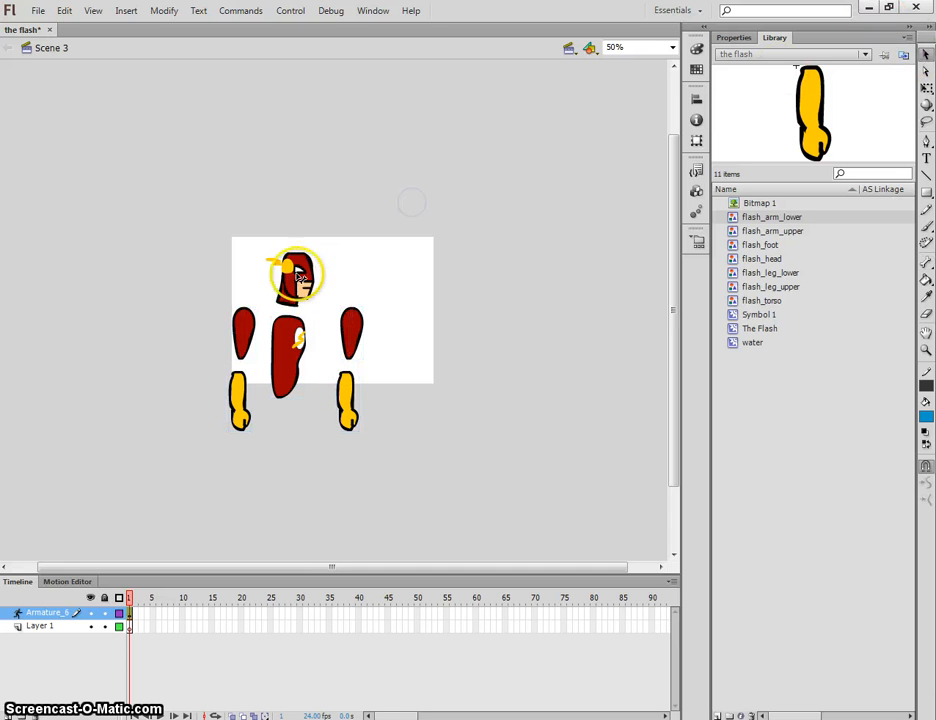
Step: Lower the head onto the torso and move both arms in so they overlap the torso at the shoulders
{"action": "left_click_drag", "start_coordinate": [297, 271], "coordinate": [293, 290]}
{"action": "left_click_drag", "start_coordinate": [242, 330], "coordinate": [282, 343]}
{"action": "left_click_drag", "start_coordinate": [236, 393], "coordinate": [277, 384]}
{"action": "mouse_move", "coordinate": [359, 331]}
{"action": "left_mouse_down"}
{"action": "mouse_move", "coordinate": [318, 348]}
{"action": "mouse_move", "coordinate": [351, 409]}
{"action": "mouse_move", "coordinate": [298, 396]}
{"action": "left_mouse_up"}
{"action": "left_click", "coordinate": [297, 335]}
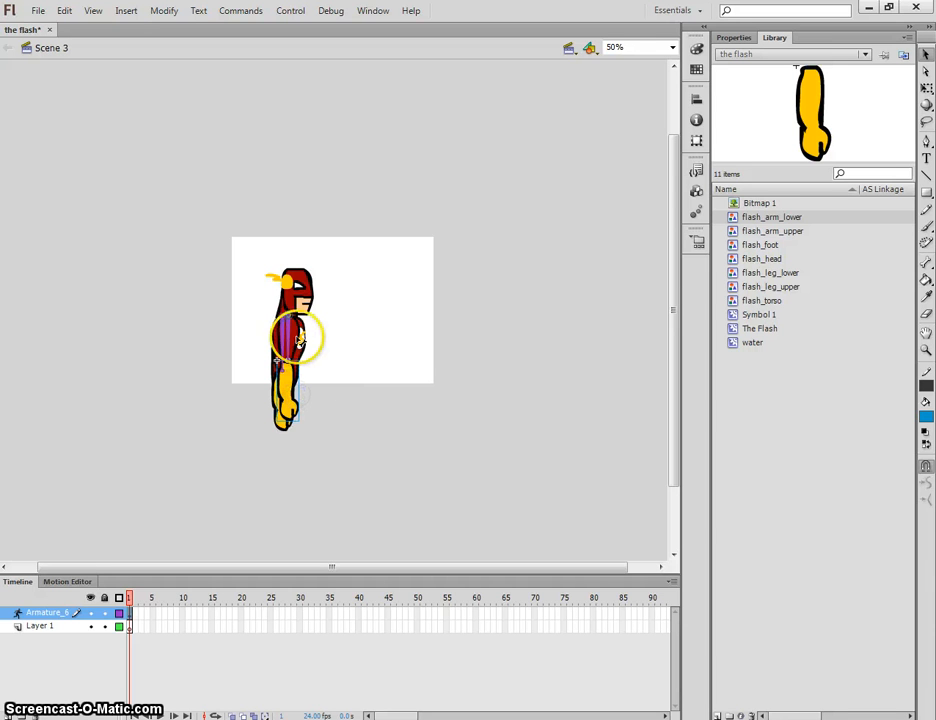
Step: Send the copied arm behind the torso in the stacking order
{"action": "right_click", "coordinate": [292, 393]}
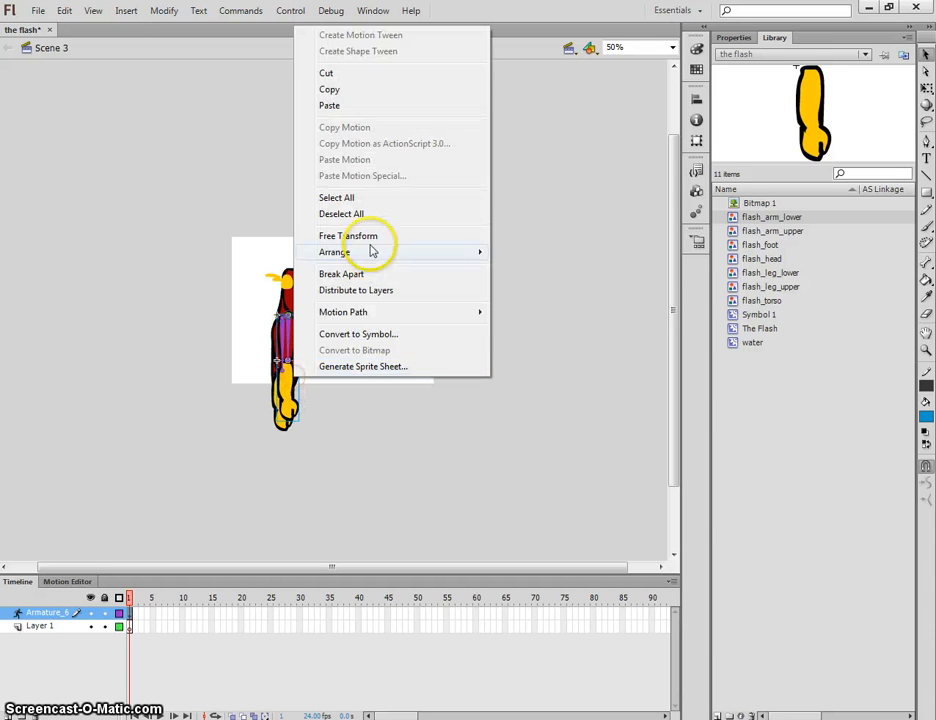
{"action": "left_click", "coordinate": [370, 250]}
{"action": "left_click", "coordinate": [518, 298]}
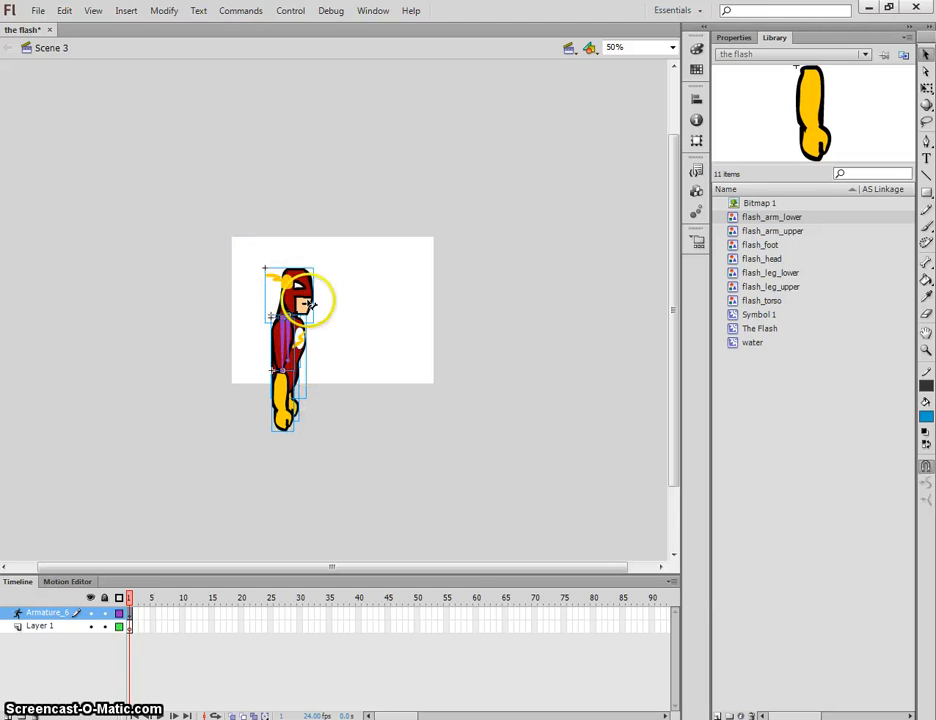
Step: Shift the whole figure slightly left and bend both elbows so the forearms point forward
{"action": "left_click_drag", "start_coordinate": [303, 300], "coordinate": [283, 300]}
{"action": "left_click", "coordinate": [501, 392]}
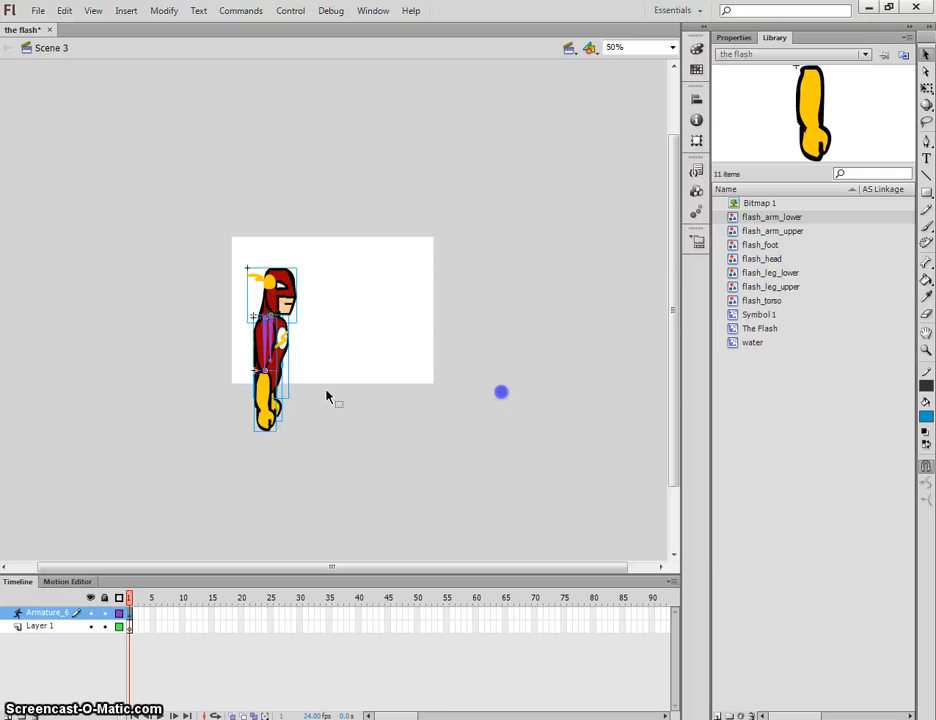
{"action": "left_click_drag", "start_coordinate": [270, 401], "coordinate": [320, 352]}
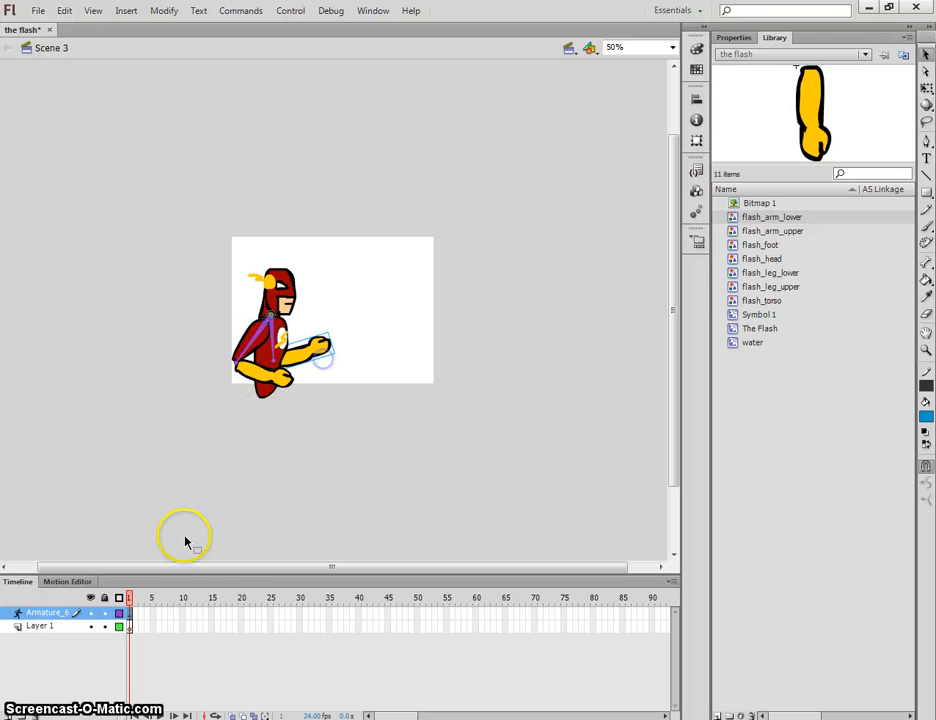
Step: Insert a pose at frame 20 with the far hand slightly lowered, and one at frame 10 with the near hand swung forward
{"action": "right_click", "coordinate": [241, 615]}
{"action": "left_click", "coordinate": [320, 370]}
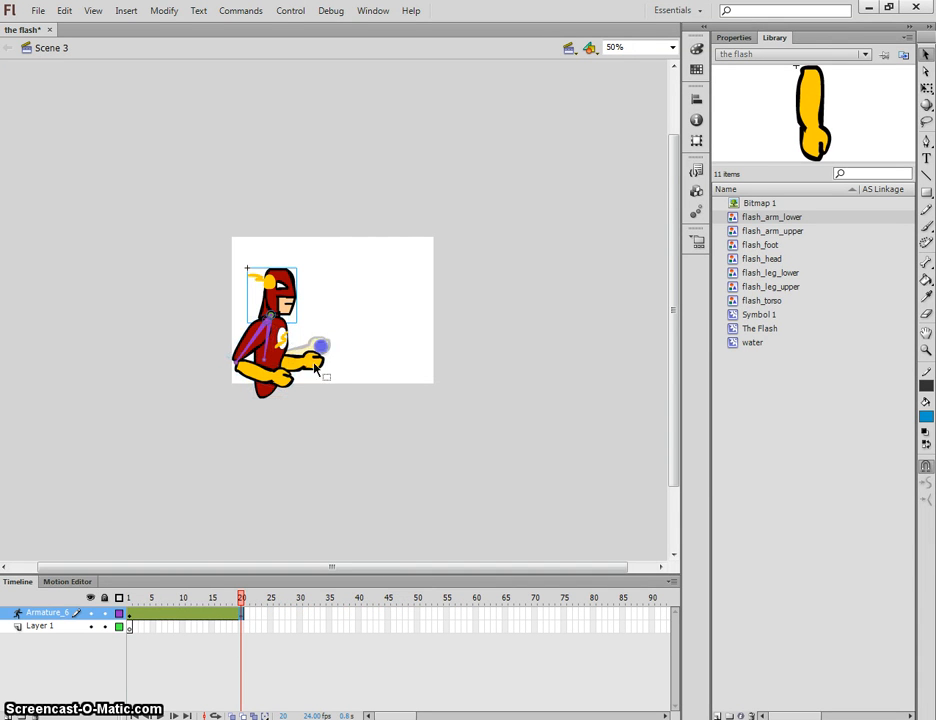
{"action": "left_click", "coordinate": [175, 614]}
{"action": "right_click", "coordinate": [181, 617]}
{"action": "left_click", "coordinate": [244, 372]}
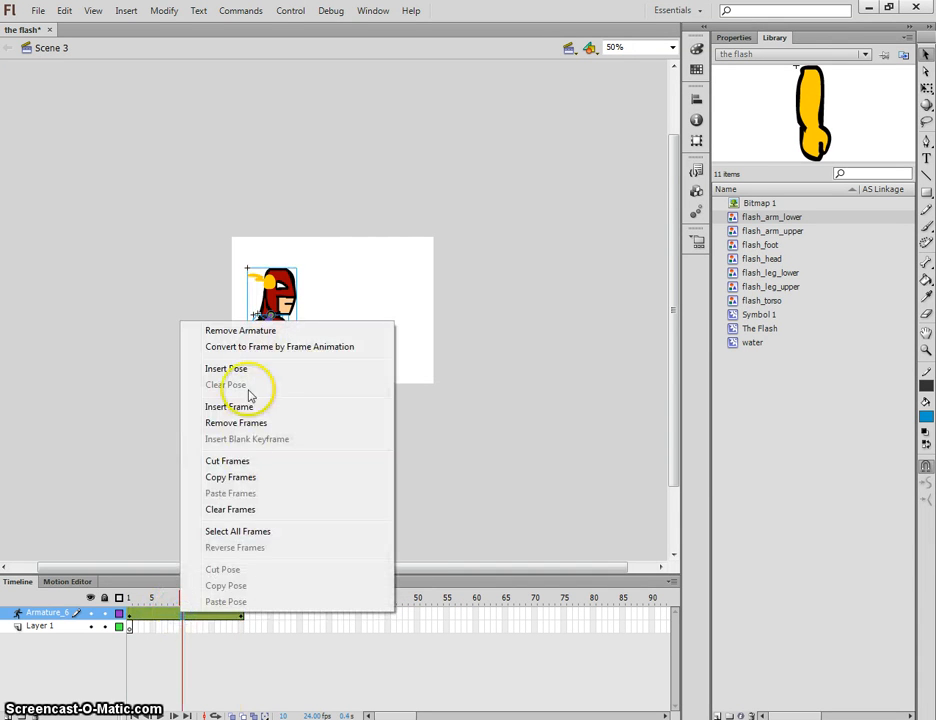
{"action": "left_click_drag", "start_coordinate": [244, 372], "coordinate": [327, 361]}
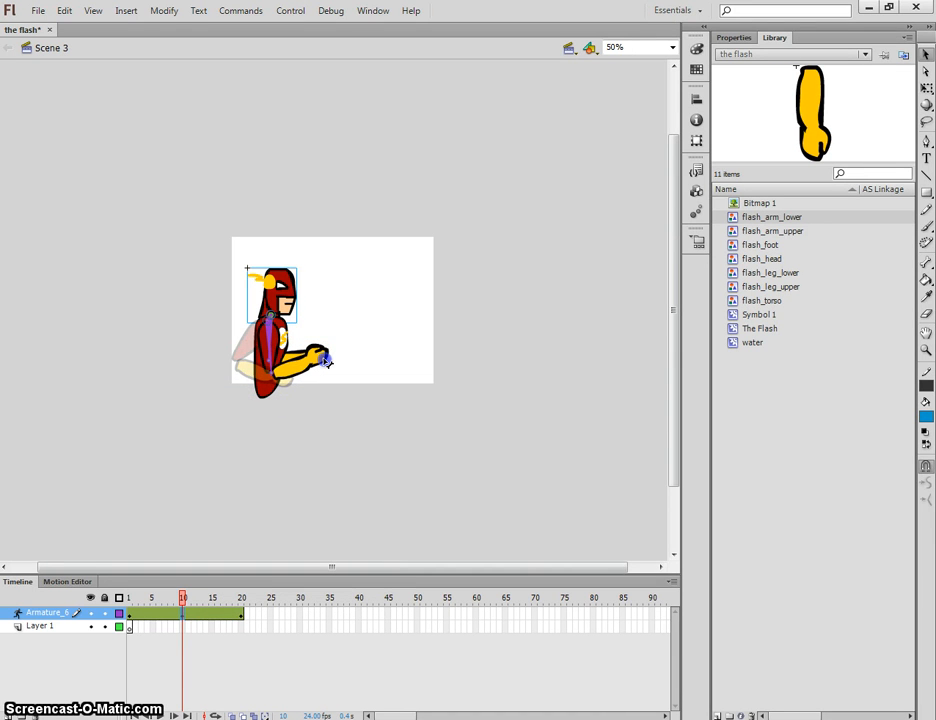
{"action": "left_click", "coordinate": [533, 362]}
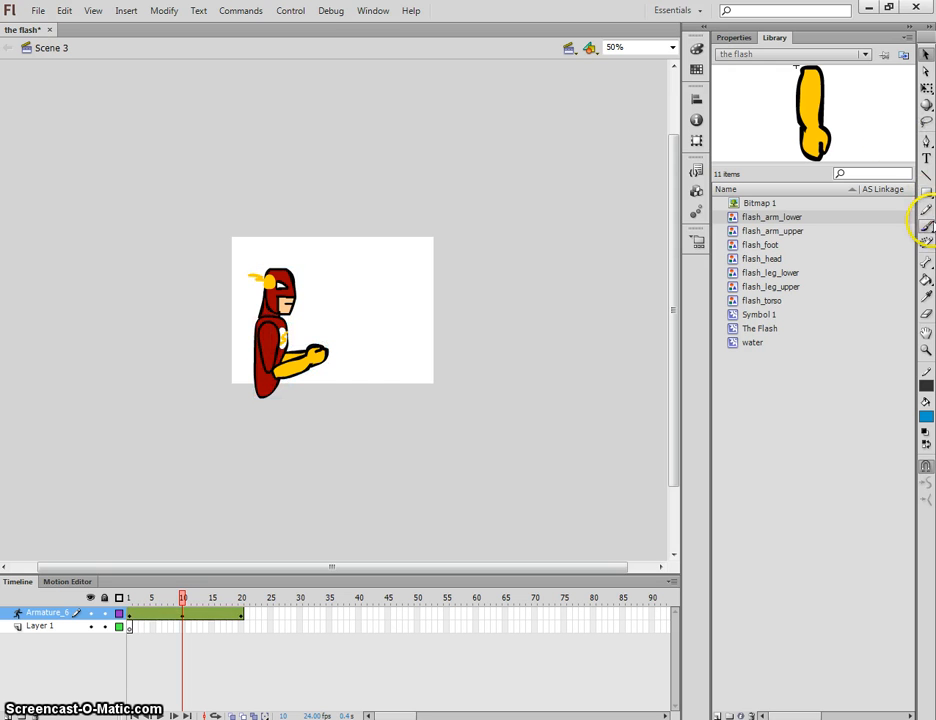
Step: Add a new layer above the armature and brush a black hamburger outline in front of the figure
{"action": "left_click", "coordinate": [926, 410]}
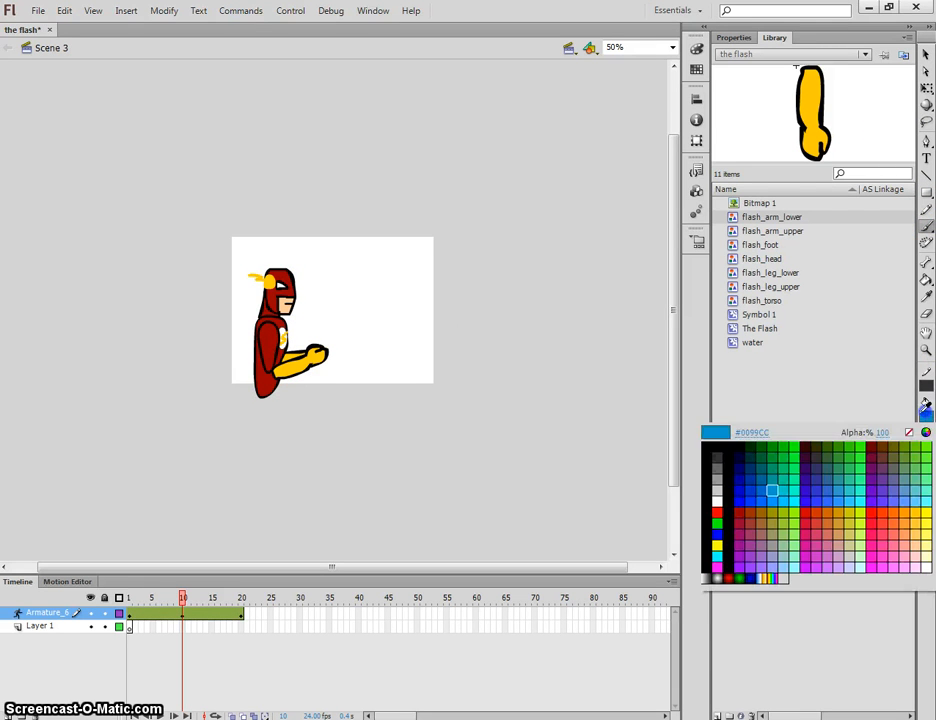
{"action": "left_click", "coordinate": [714, 440]}
{"action": "left_click", "coordinate": [371, 276]}
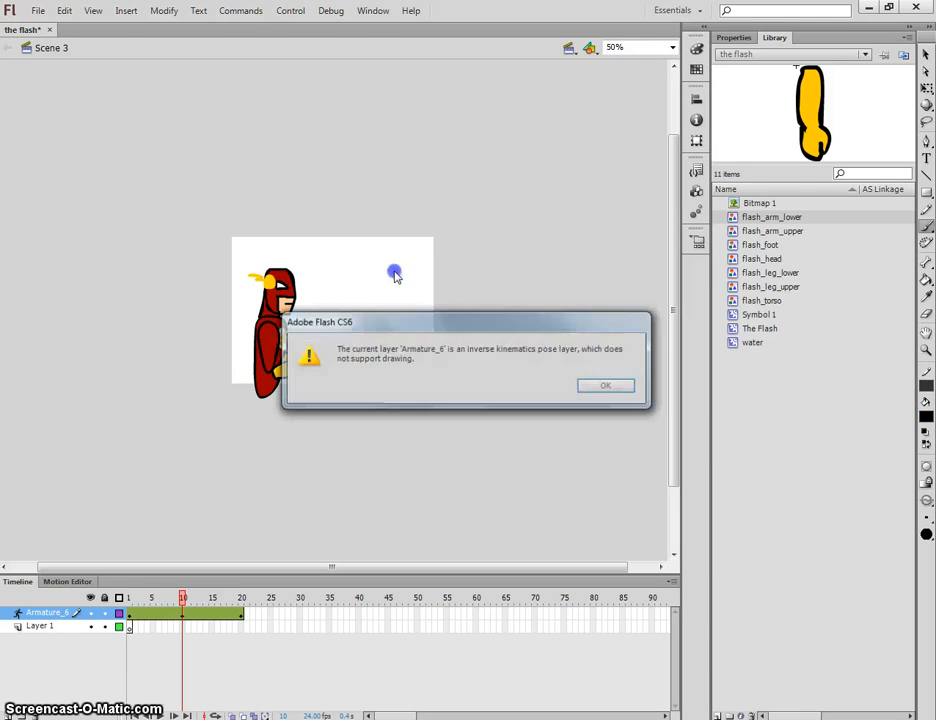
{"action": "left_click", "coordinate": [604, 388]}
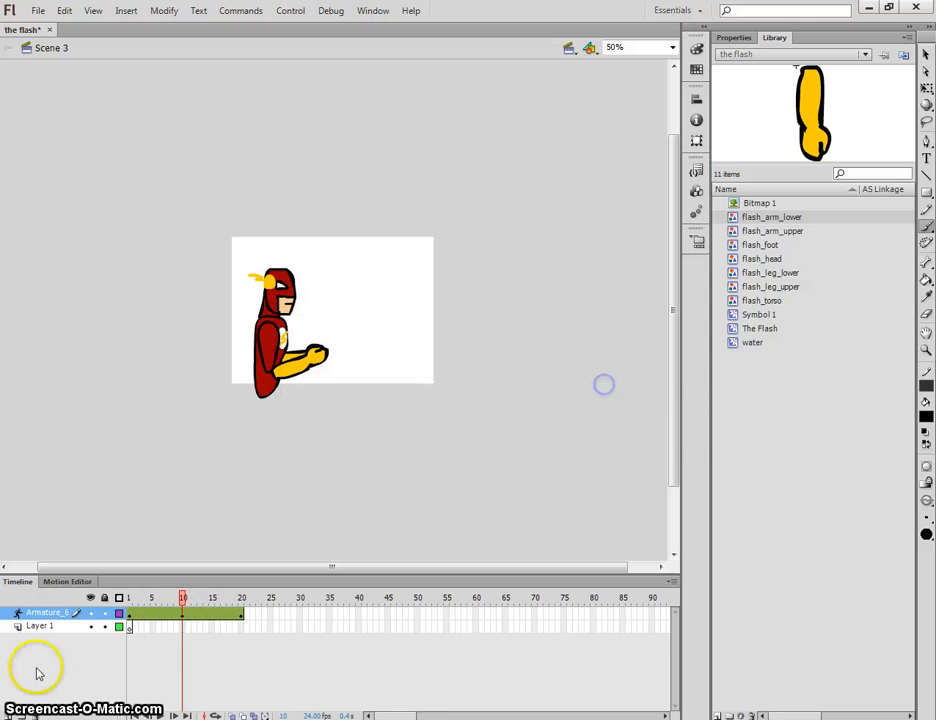
{"action": "left_click", "coordinate": [8, 715]}
{"action": "left_click_drag", "start_coordinate": [381, 287], "coordinate": [380, 288]}
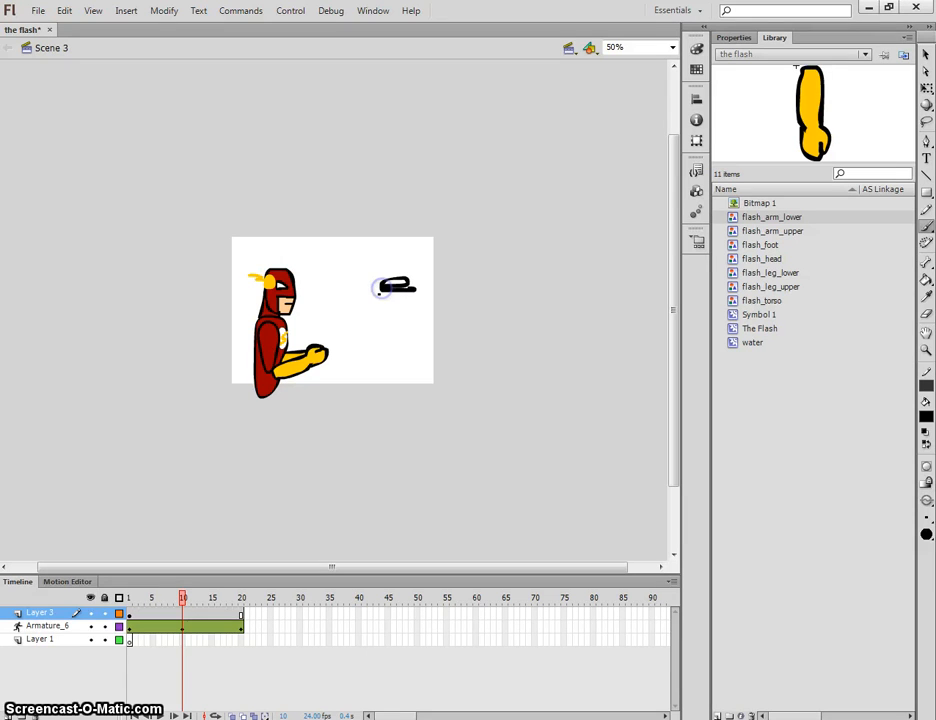
Step: Fill both bun halves of the hamburger with a light peach colour using the Paint Bucket
{"action": "left_click", "coordinate": [925, 280]}
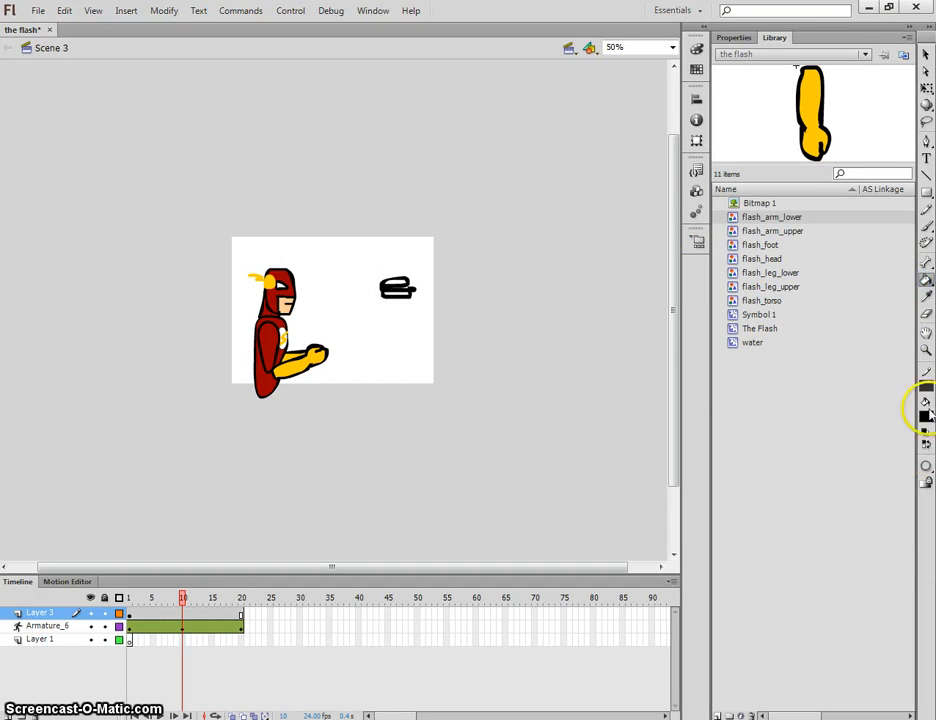
{"action": "left_click", "coordinate": [925, 415]}
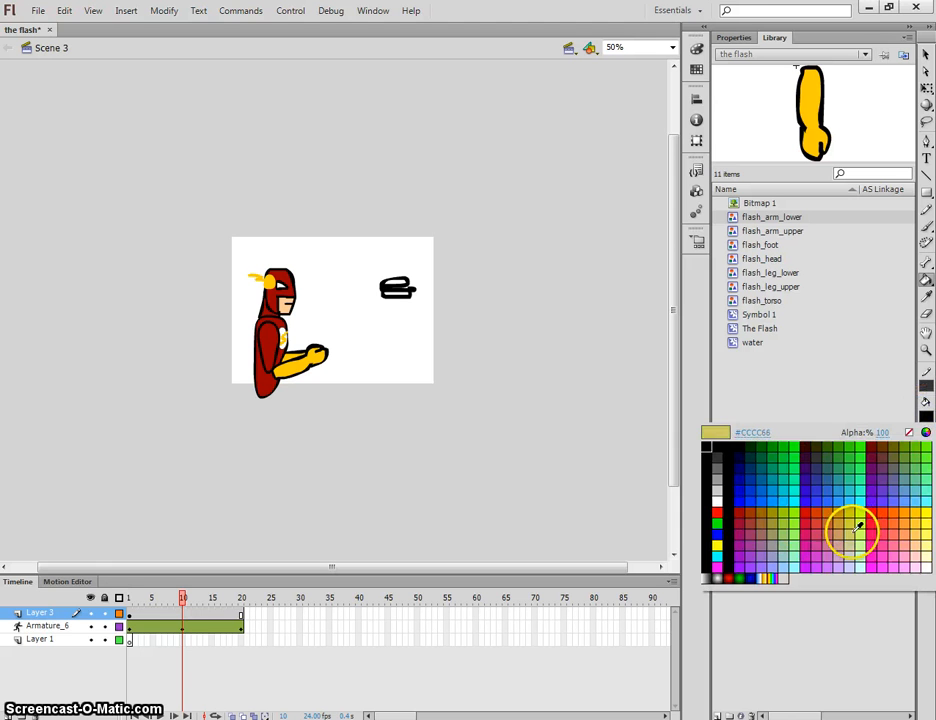
{"action": "left_click", "coordinate": [920, 541]}
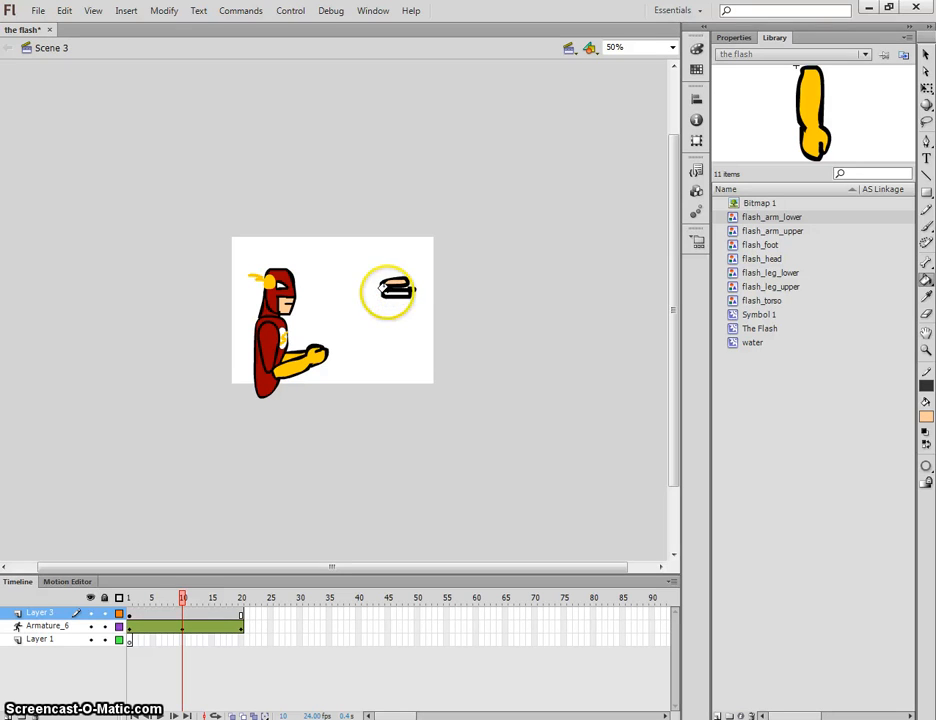
Step: Convert the whole hamburger drawing to a Graphic symbol named "hamburger"
{"action": "left_click", "coordinate": [927, 55]}
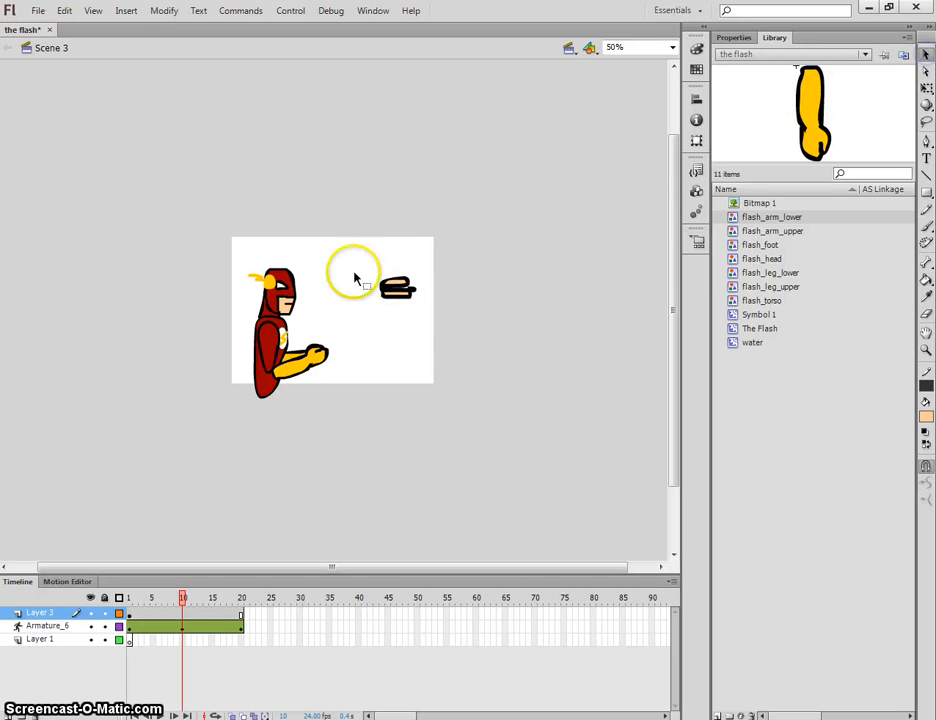
{"action": "left_click_drag", "start_coordinate": [376, 250], "coordinate": [474, 357]}
{"action": "key", "text": "F8"}
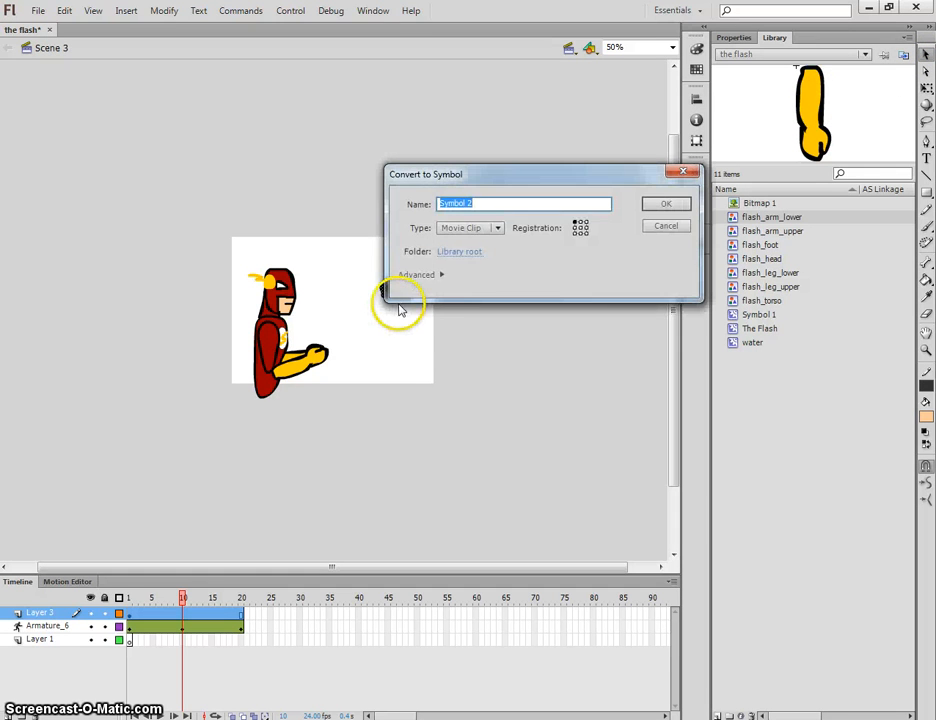
{"action": "type", "text": "hamburger"}
{"action": "left_click", "coordinate": [480, 228]}
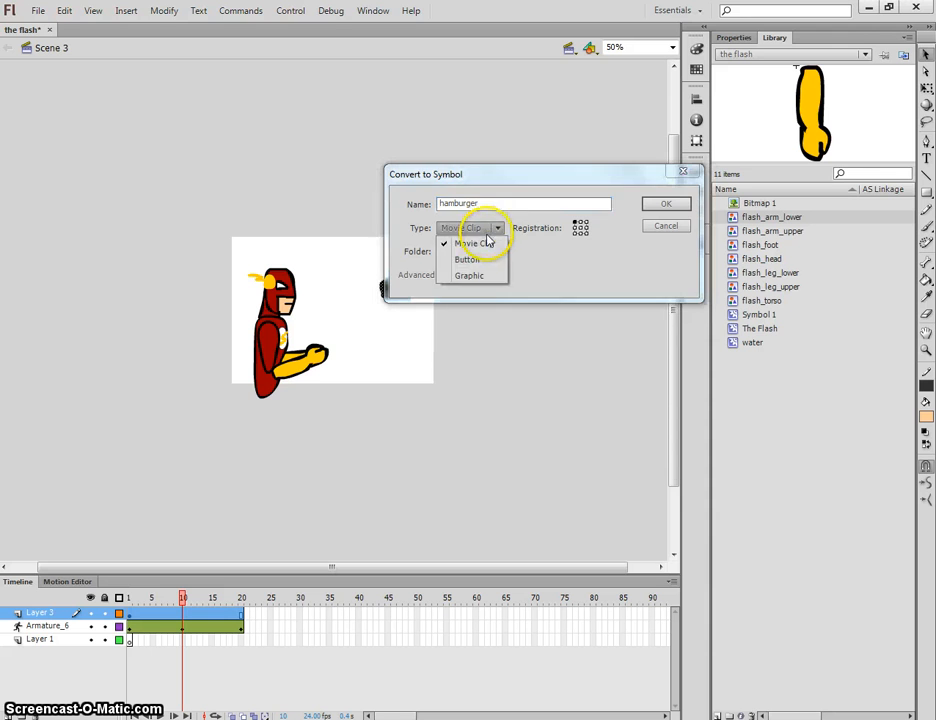
{"action": "left_click", "coordinate": [480, 276]}
{"action": "left_click", "coordinate": [665, 203]}
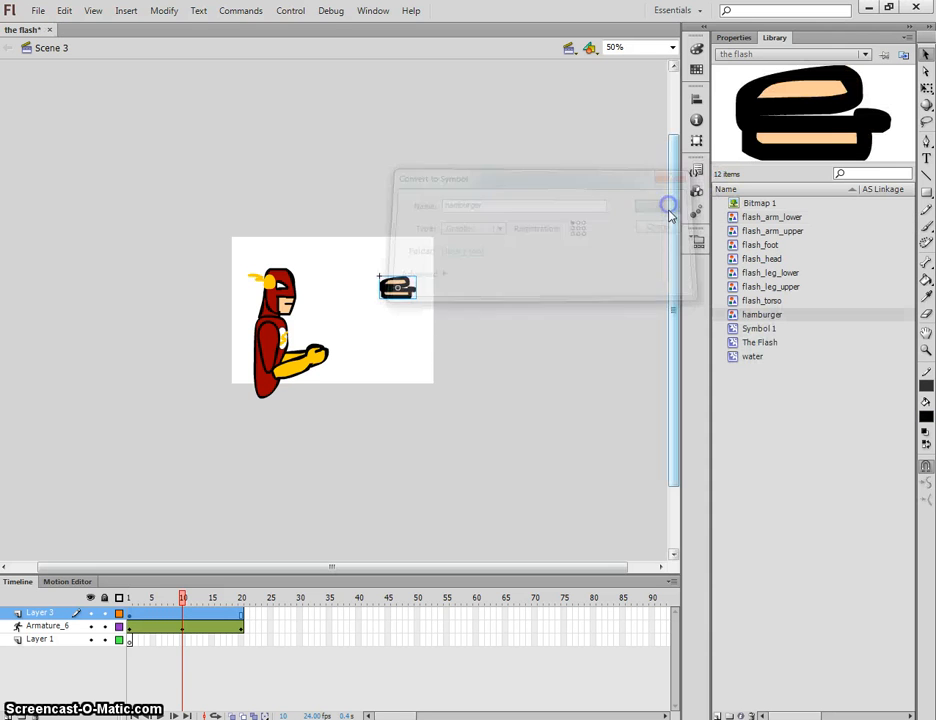
{"action": "left_click", "coordinate": [383, 229]}
Step: Place the hamburger on the figure's forward hand at frame 1
{"action": "left_click", "coordinate": [398, 287]}
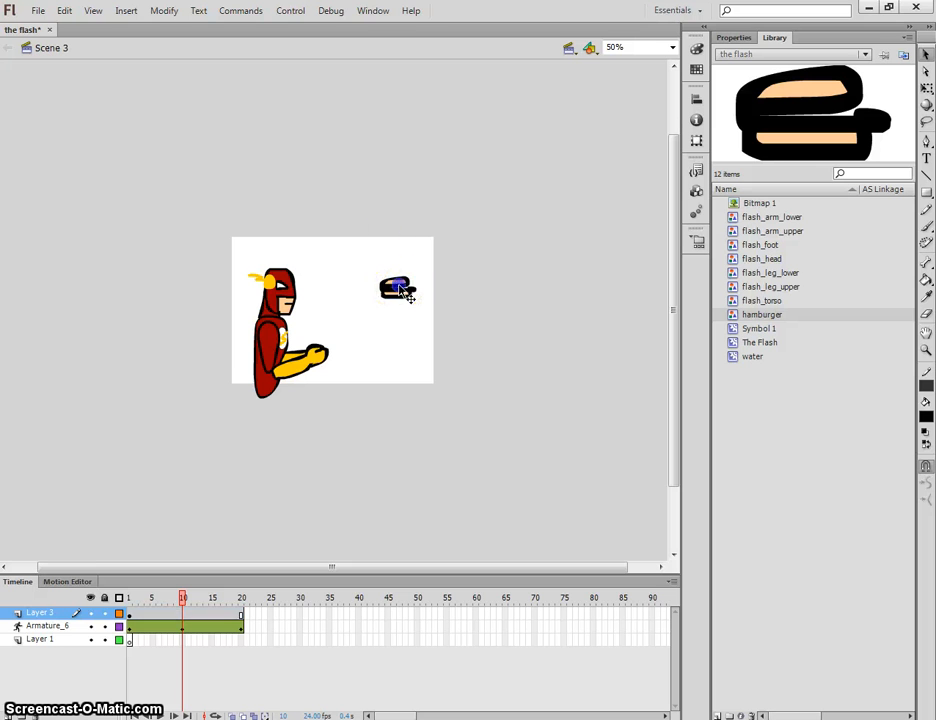
{"action": "left_click_drag", "start_coordinate": [392, 295], "coordinate": [392, 299]}
{"action": "left_click_drag", "start_coordinate": [182, 601], "coordinate": [129, 601]}
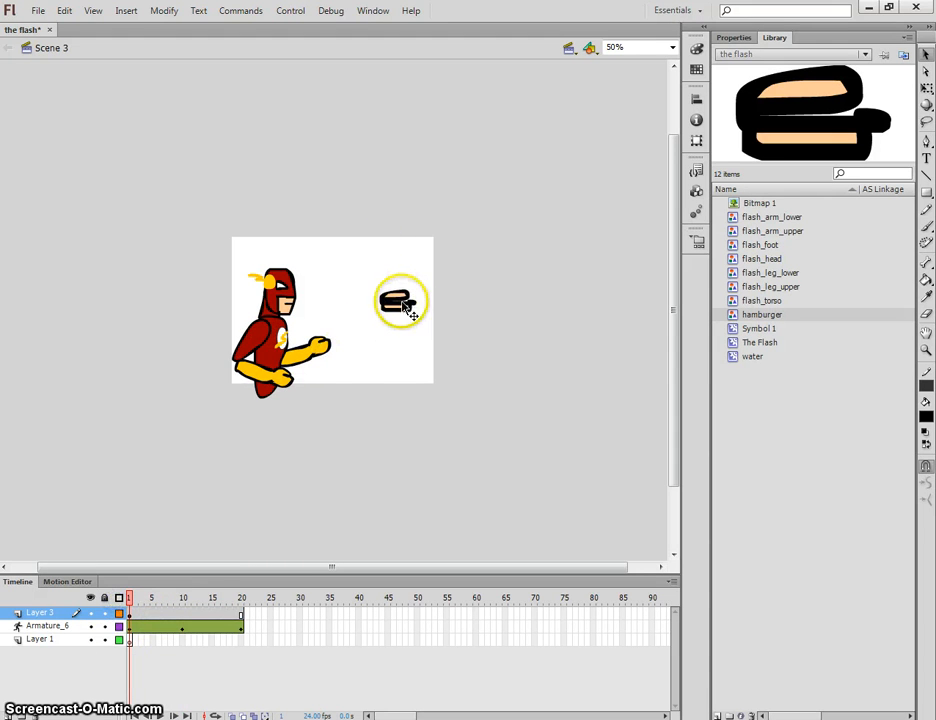
{"action": "left_click_drag", "start_coordinate": [398, 303], "coordinate": [330, 338]}
Step: Create a motion tween for the hamburger and set it down into the hands at frame 10
{"action": "left_click_drag", "start_coordinate": [133, 599], "coordinate": [172, 598]}
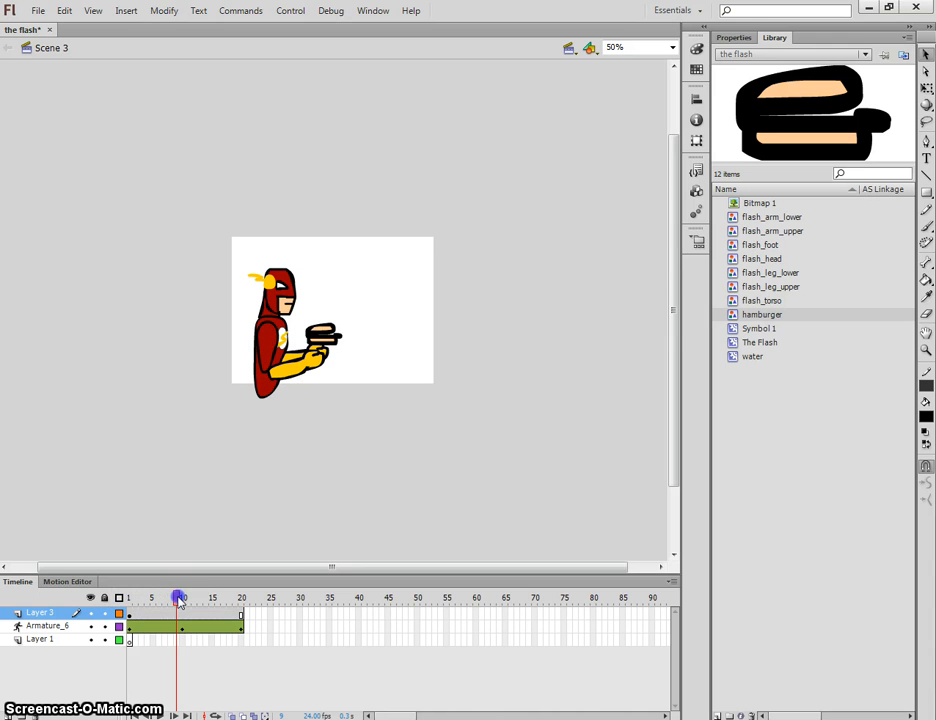
{"action": "right_click", "coordinate": [316, 328]}
{"action": "left_click", "coordinate": [397, 184]}
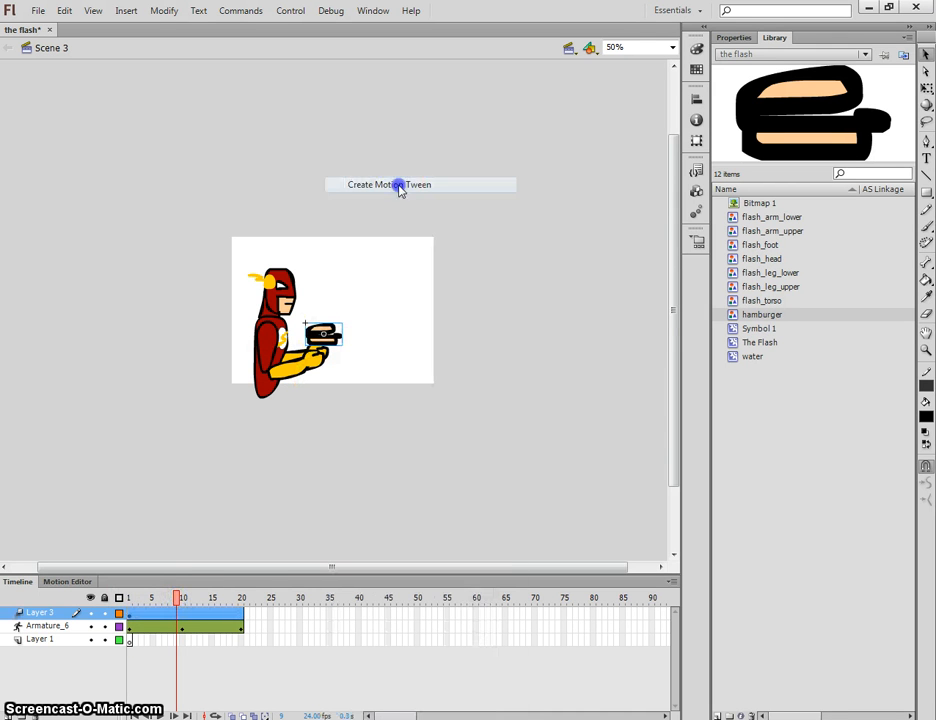
{"action": "left_click_drag", "start_coordinate": [176, 599], "coordinate": [181, 600]}
{"action": "left_click_drag", "start_coordinate": [328, 340], "coordinate": [343, 351]}
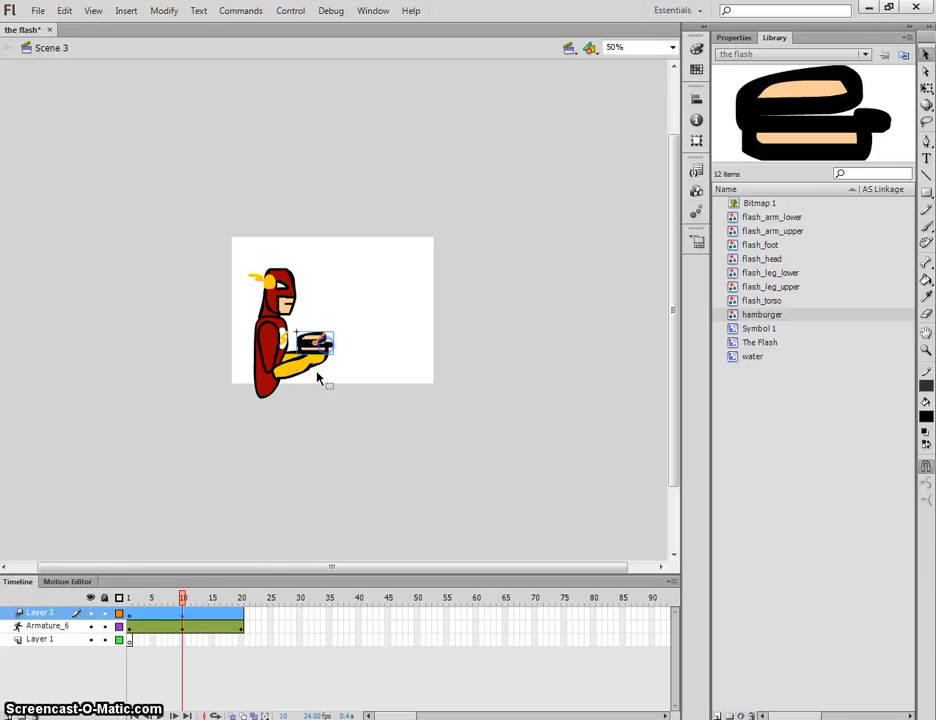
Step: Pose the arms at frame 20 so both hands are raised in front of the chest at the hamburger
{"action": "left_click_drag", "start_coordinate": [182, 598], "coordinate": [241, 598]}
{"action": "left_click", "coordinate": [305, 420]}
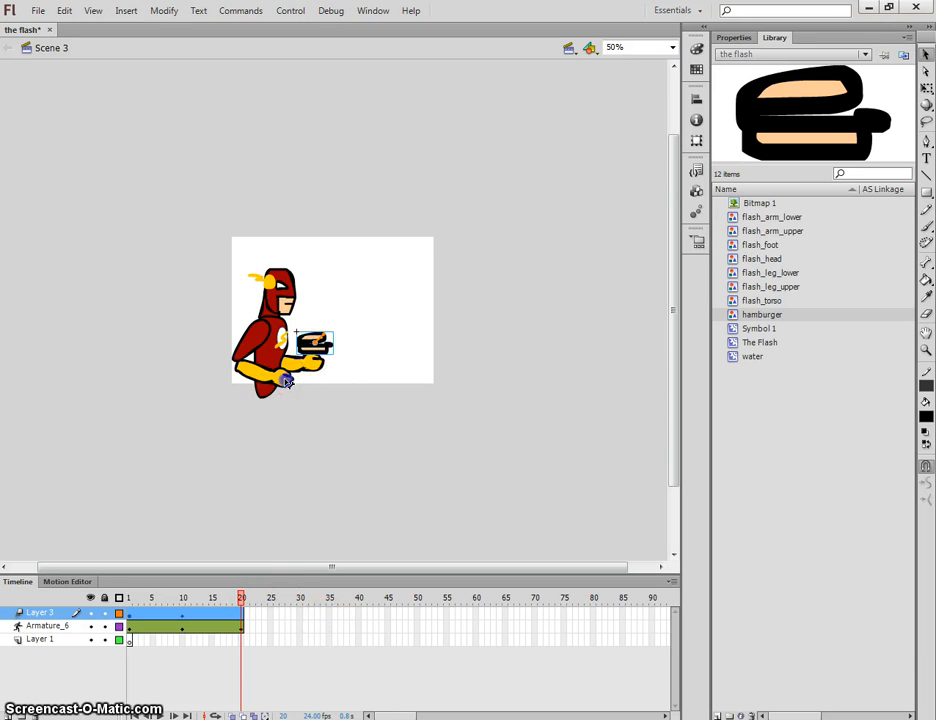
{"action": "left_click_drag", "start_coordinate": [286, 381], "coordinate": [326, 352]}
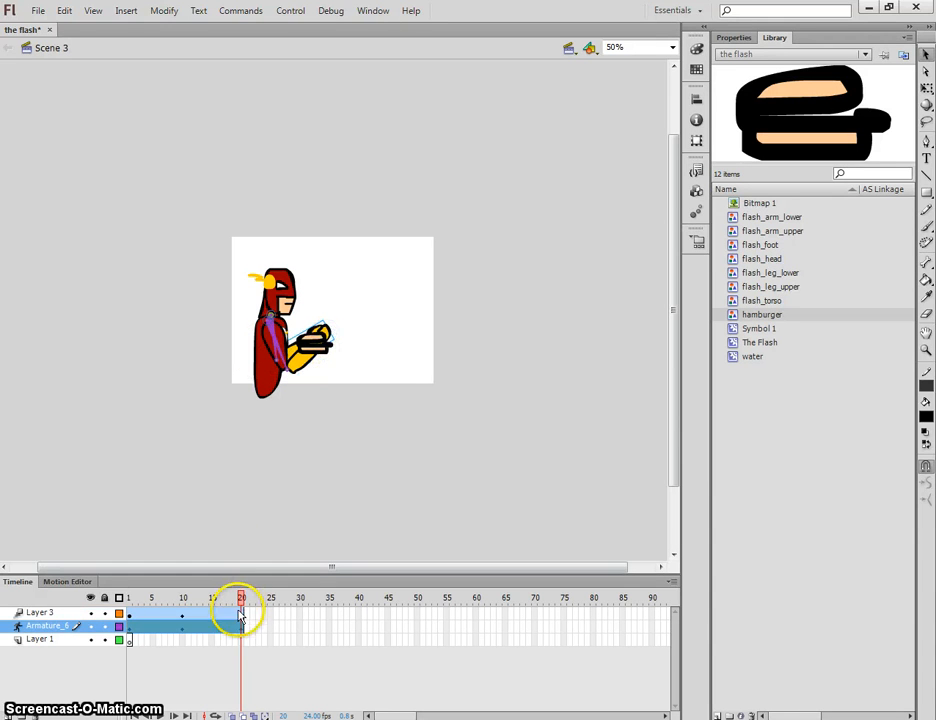
Step: Raise the hamburger onto the hands at frame 20 and tilt it slightly counter-clockwise with Free Transform
{"action": "left_click", "coordinate": [236, 611]}
{"action": "left_click", "coordinate": [240, 610]}
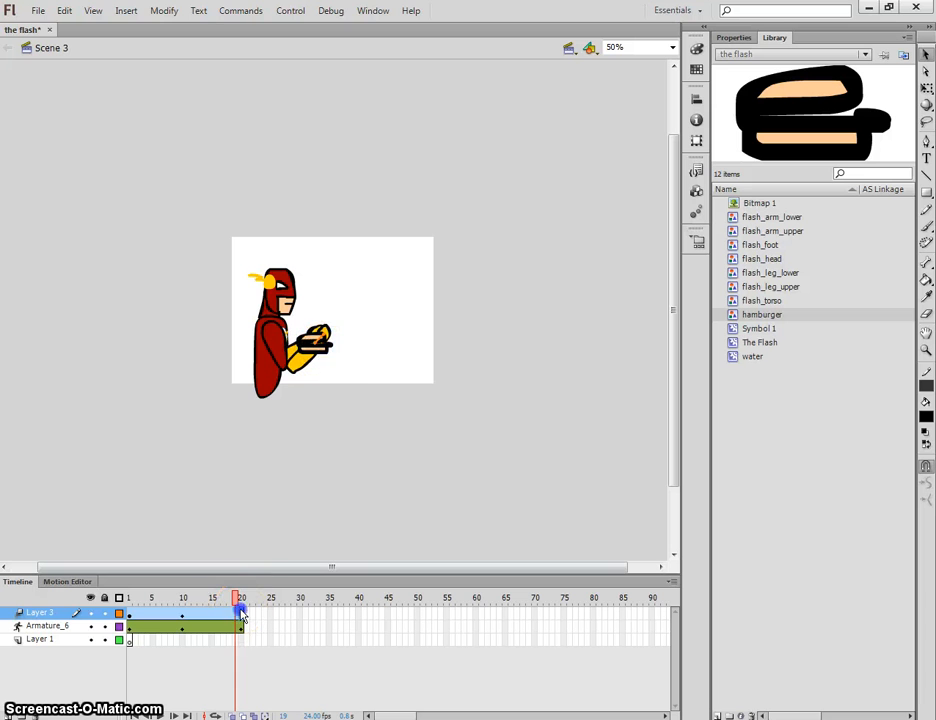
{"action": "left_click", "coordinate": [328, 345]}
{"action": "left_click_drag", "start_coordinate": [323, 334], "coordinate": [323, 333]}
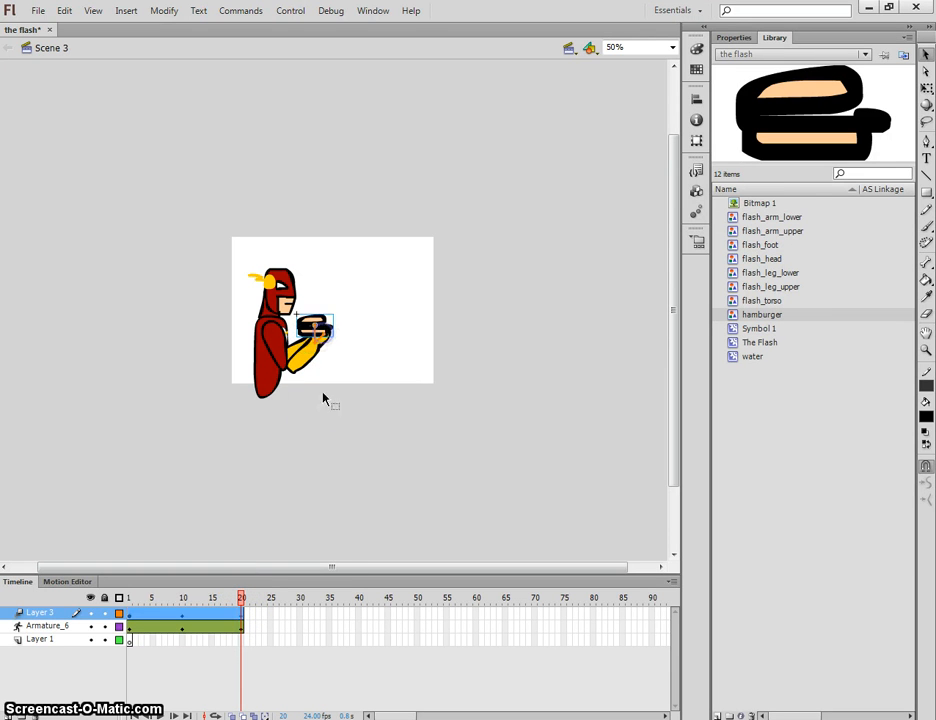
{"action": "left_click", "coordinate": [925, 88]}
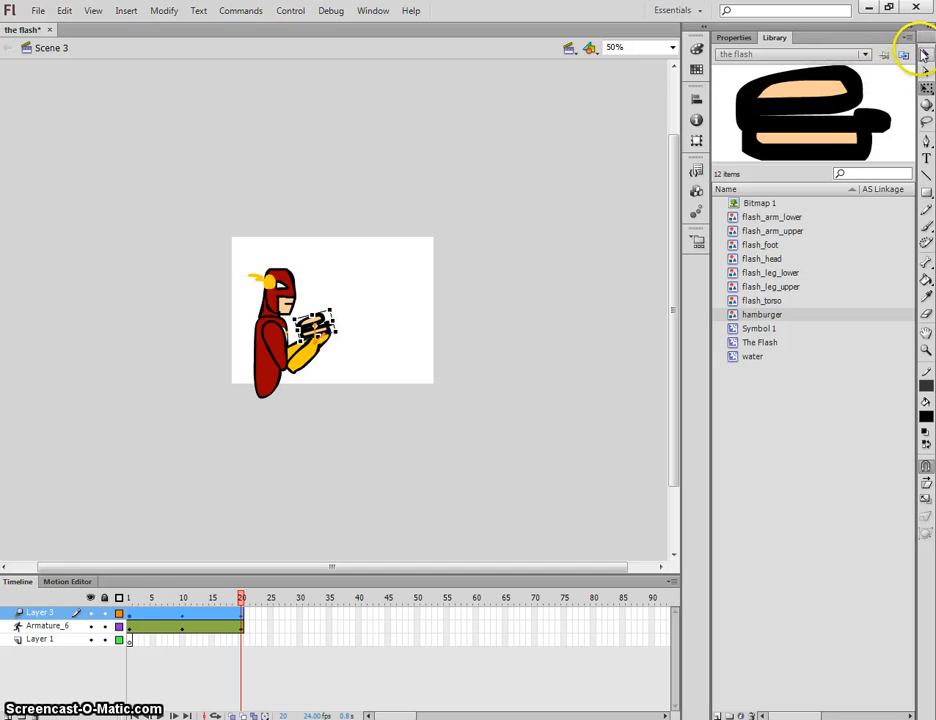
Step: Insert a pose at frame 35 of the armature and raise both forearms so the hands are near the mouth
{"action": "left_click", "coordinate": [925, 55]}
{"action": "left_click", "coordinate": [470, 368]}
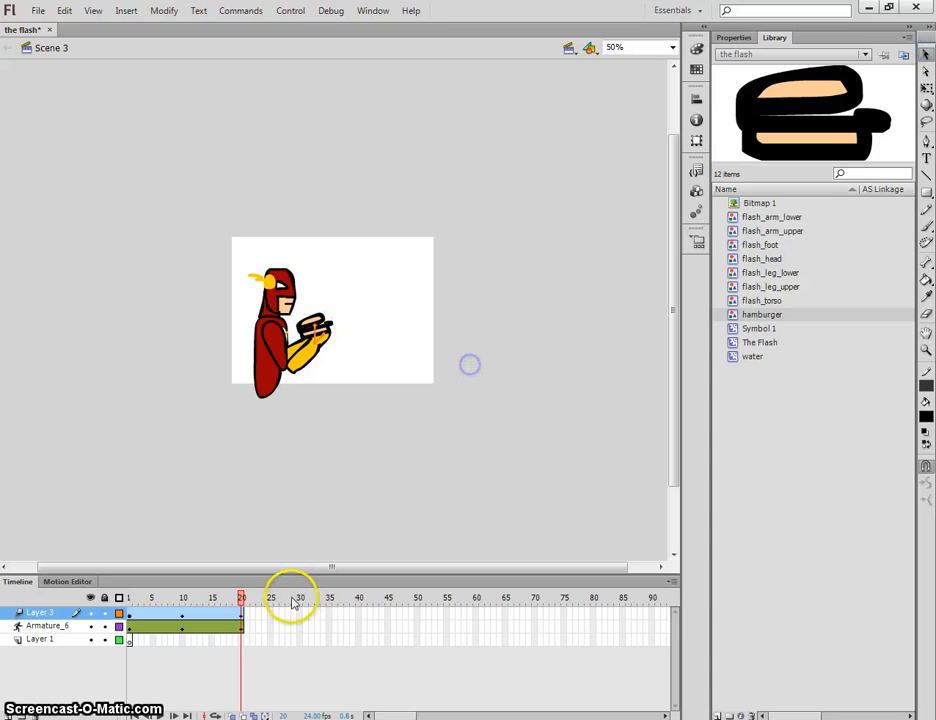
{"action": "right_click", "coordinate": [330, 630]}
{"action": "mouse_move", "coordinate": [327, 342]}
{"action": "left_mouse_down"}
{"action": "mouse_move", "coordinate": [316, 326]}
{"action": "mouse_move", "coordinate": [324, 322]}
{"action": "mouse_move", "coordinate": [314, 334]}
{"action": "mouse_move", "coordinate": [331, 338]}
{"action": "left_mouse_up"}
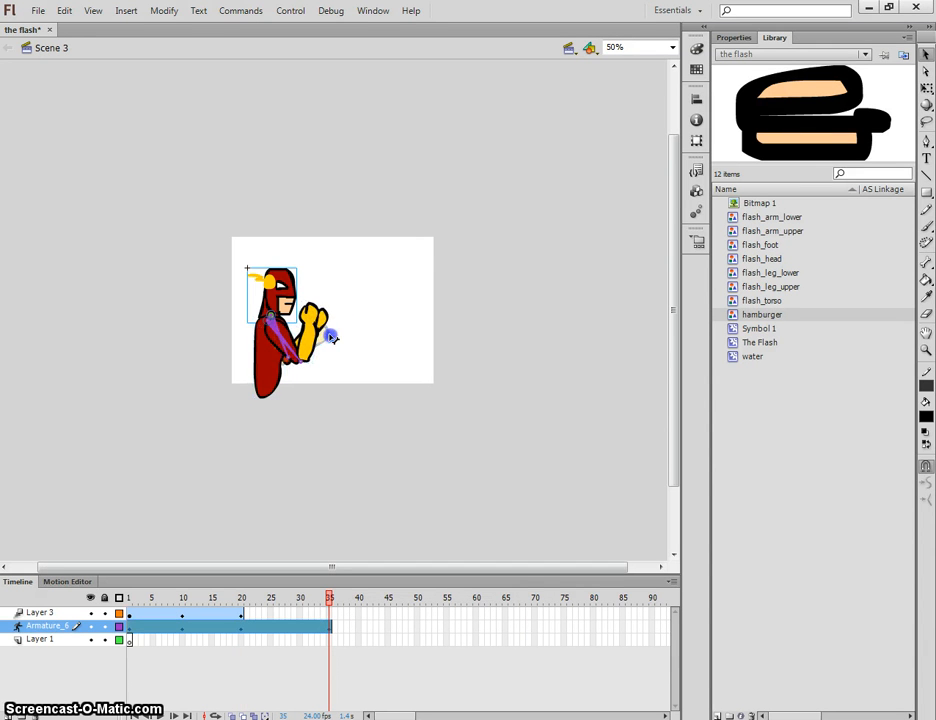
Step: Extend the hamburger's tween to frame 35 and move the hamburger up to the figure's mouth there
{"action": "right_click", "coordinate": [332, 612]}
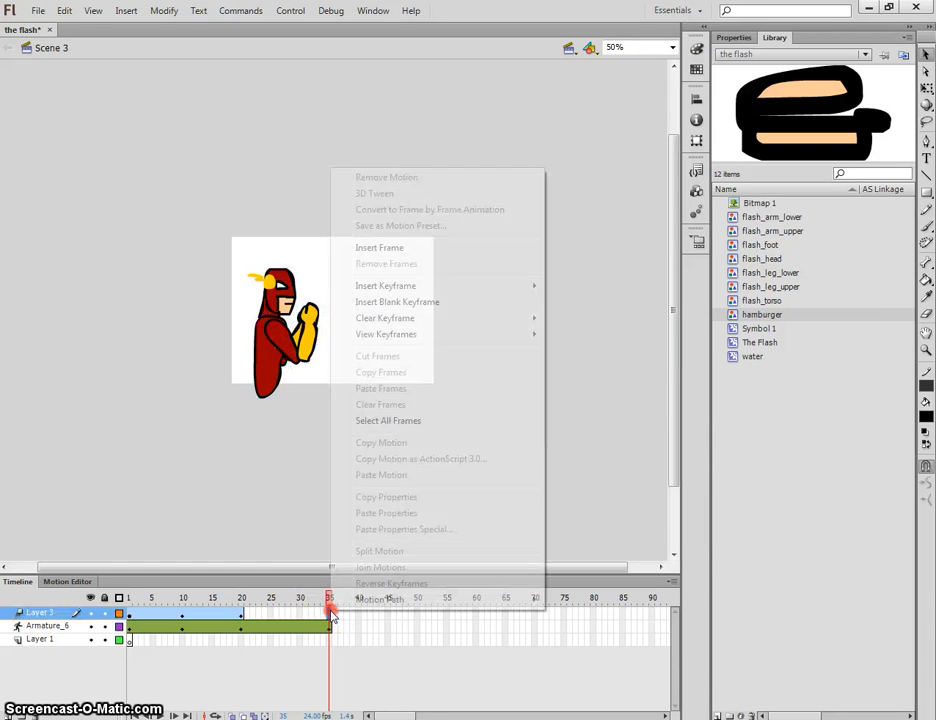
{"action": "mouse_move", "coordinate": [434, 287]}
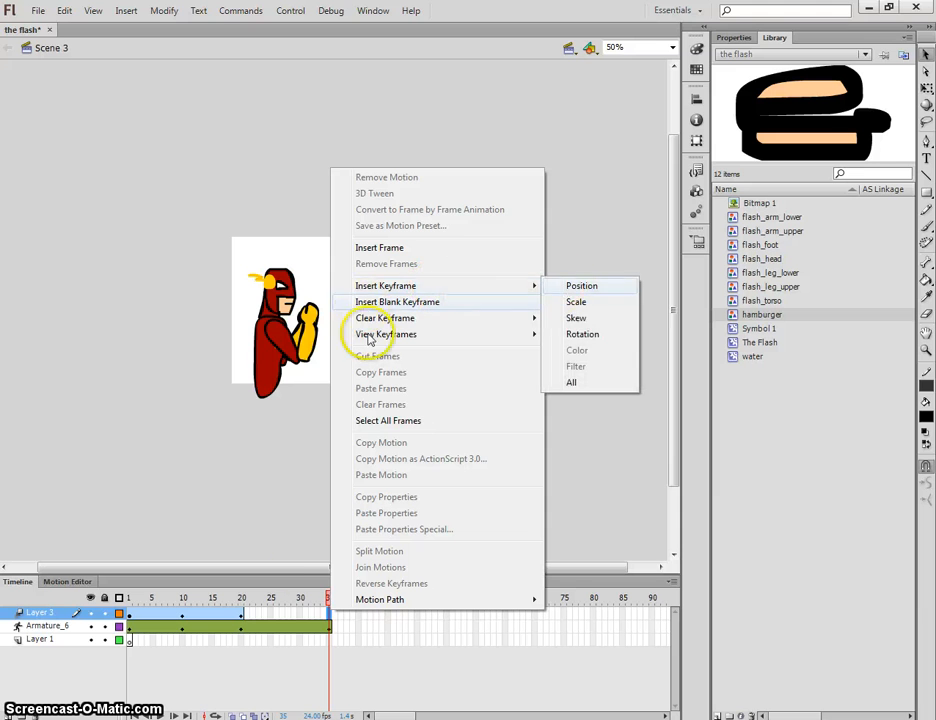
{"action": "left_click", "coordinate": [464, 248]}
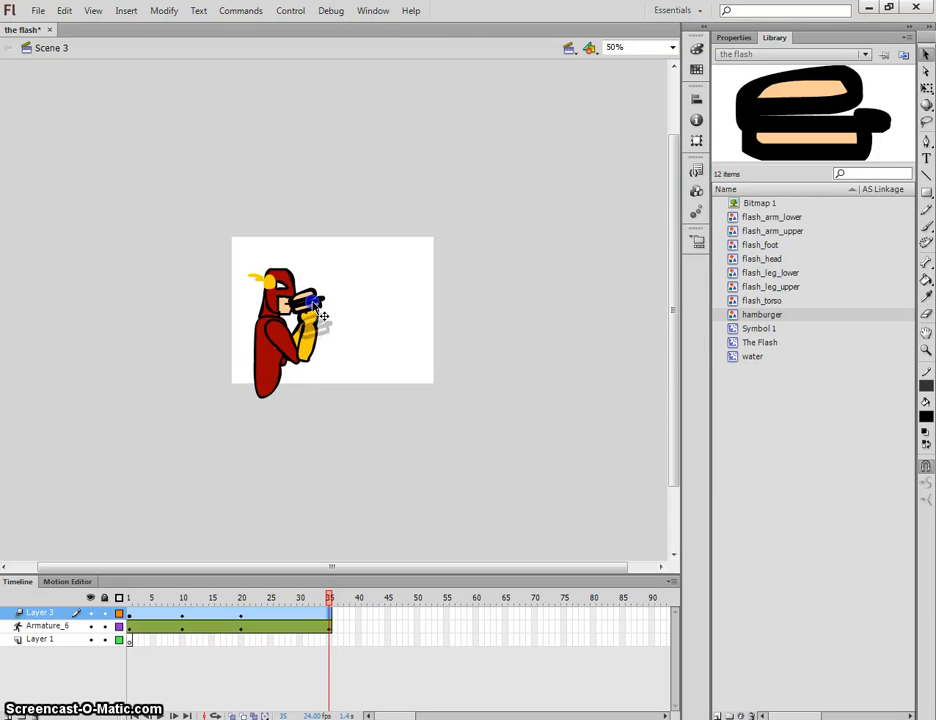
{"action": "left_click_drag", "start_coordinate": [313, 305], "coordinate": [309, 307]}
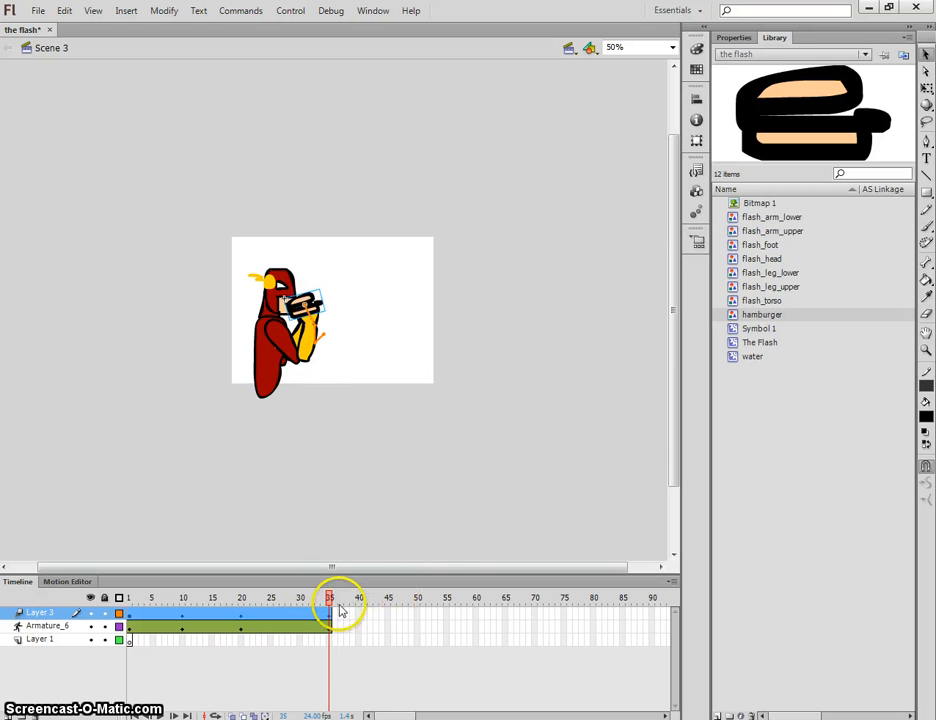
{"action": "mouse_move", "coordinate": [329, 598]}
{"action": "left_mouse_down"}
{"action": "mouse_move", "coordinate": [107, 593]}
{"action": "mouse_move", "coordinate": [323, 592]}
{"action": "left_mouse_up"}
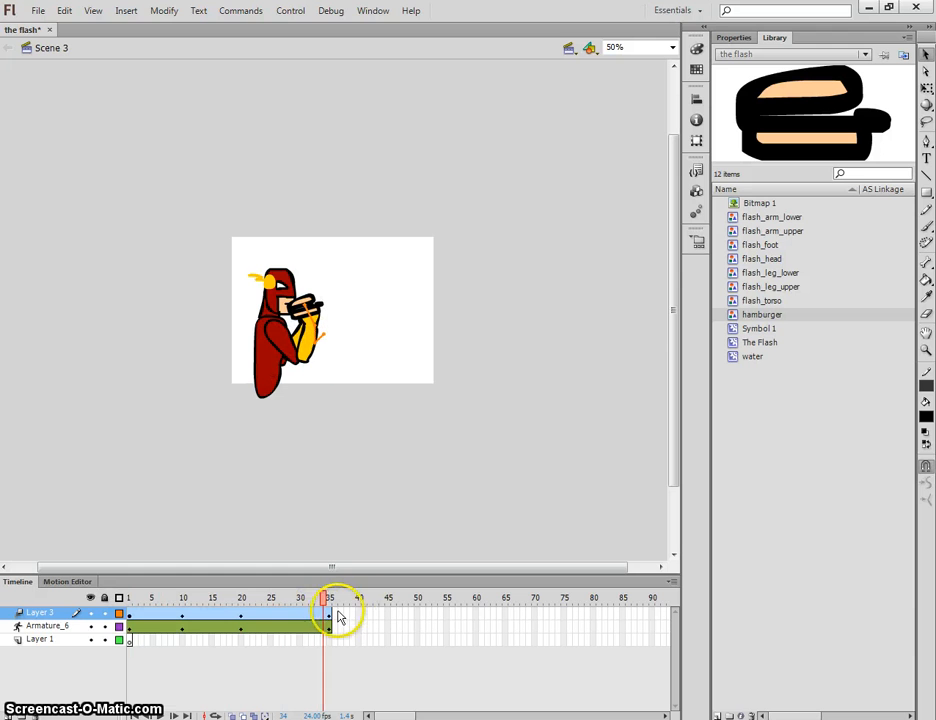
Step: Insert an armature pose at frame 45 and extend the hamburger's tween to the same frame
{"action": "left_click", "coordinate": [334, 622]}
{"action": "right_click", "coordinate": [388, 630]}
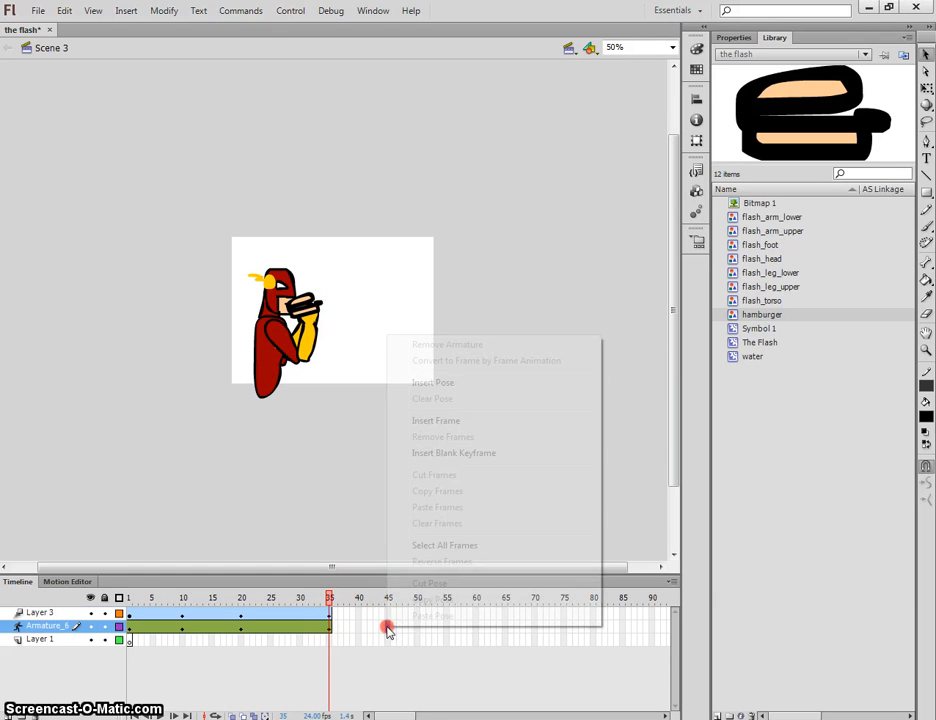
{"action": "left_click", "coordinate": [433, 382]}
{"action": "right_click", "coordinate": [389, 611]}
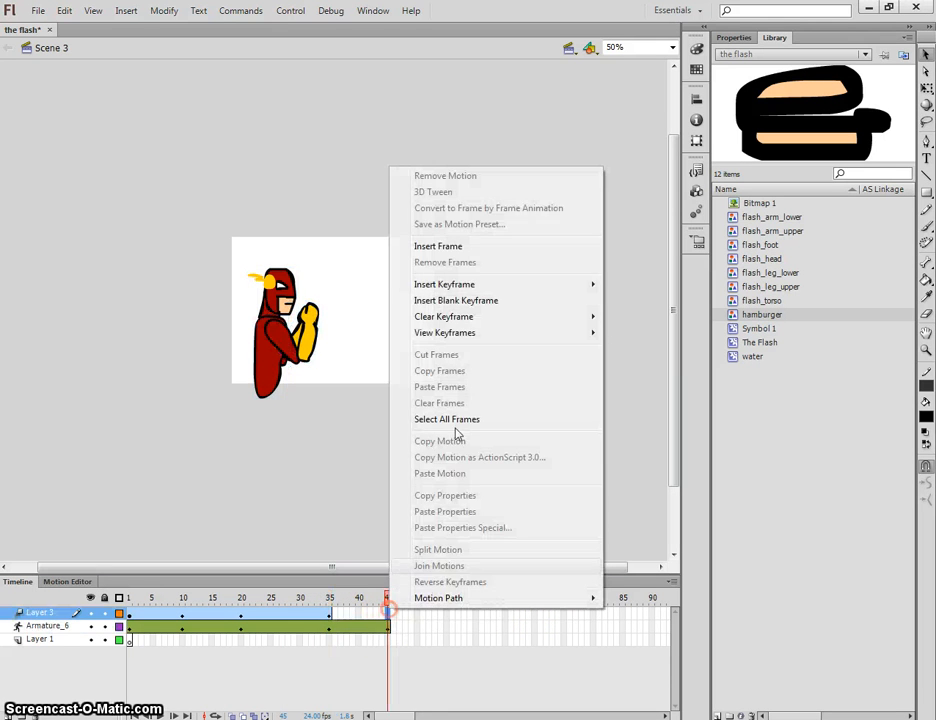
{"action": "left_click", "coordinate": [414, 245]}
Step: Insert an armature pose at frame 55 and extend the hamburger's tween to frame 55
{"action": "left_click", "coordinate": [448, 630]}
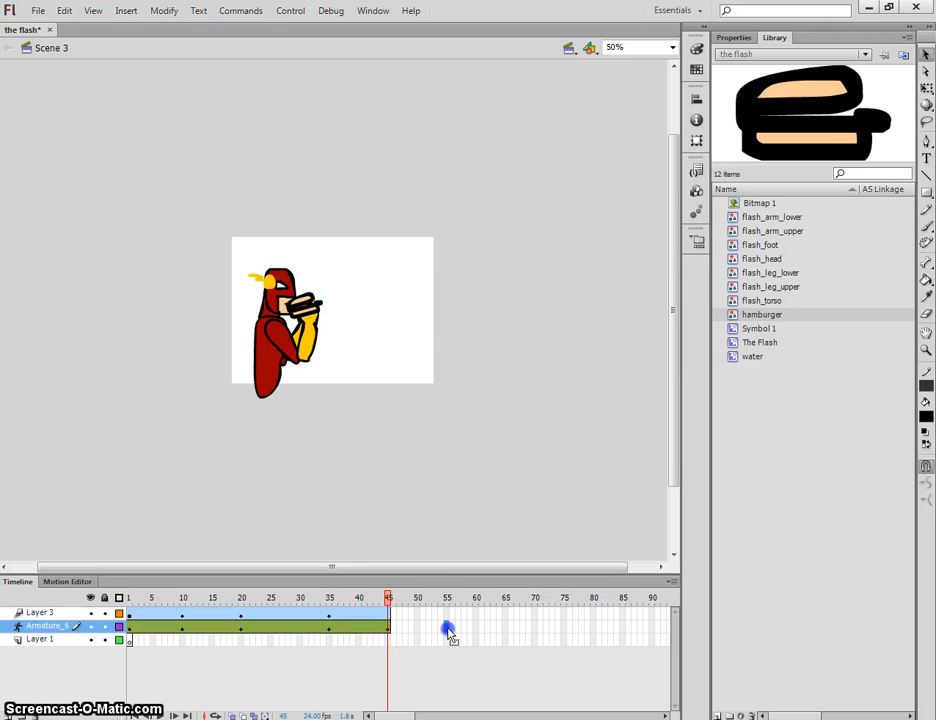
{"action": "right_click", "coordinate": [449, 630]}
{"action": "left_click", "coordinate": [543, 385]}
{"action": "right_click", "coordinate": [446, 612]}
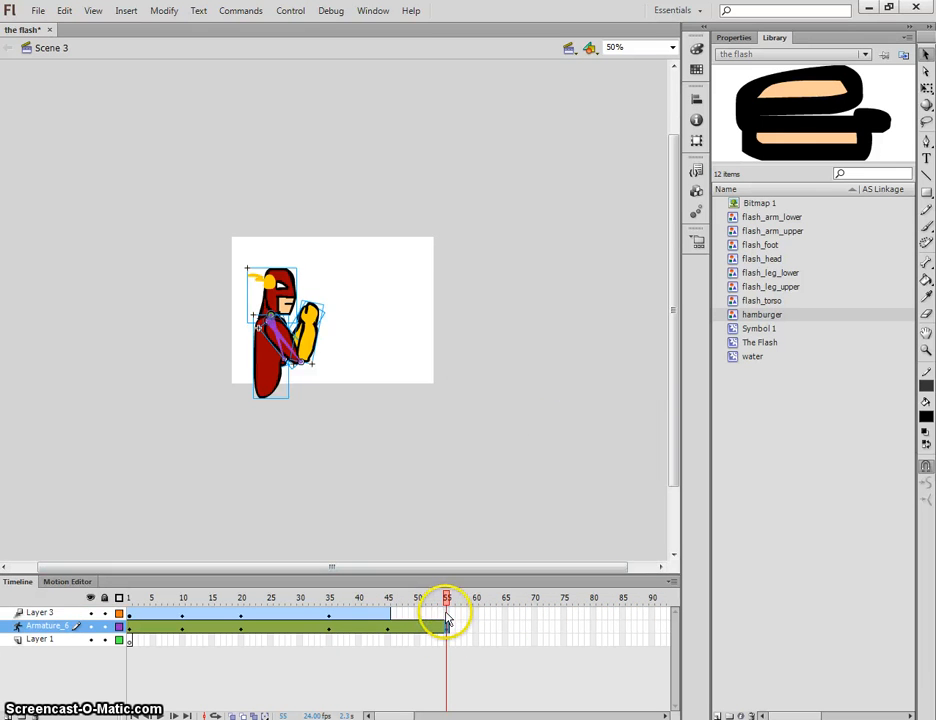
{"action": "left_click", "coordinate": [516, 252]}
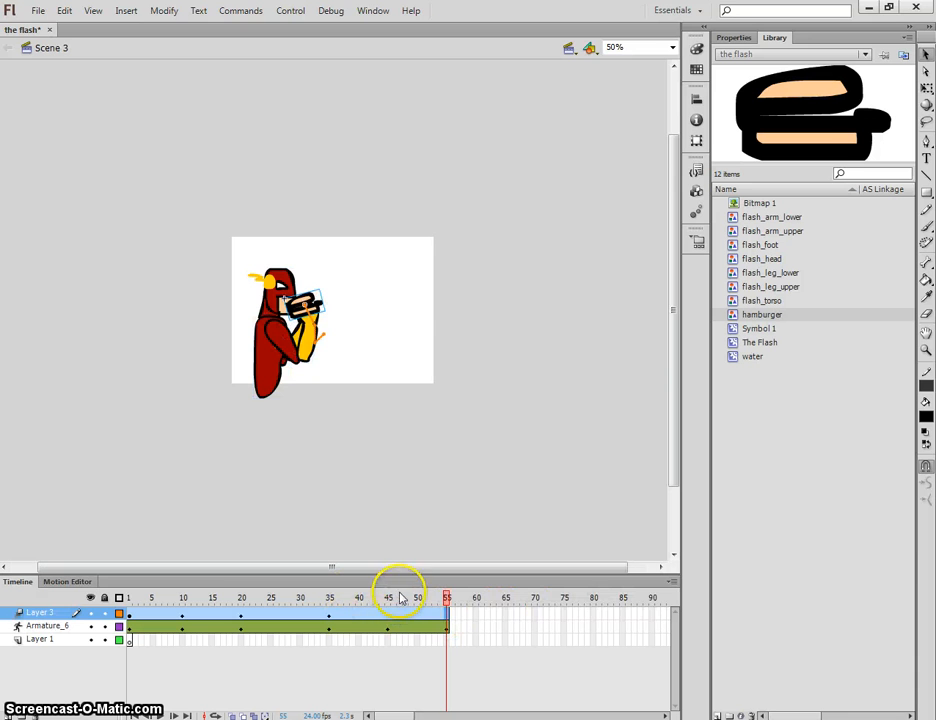
Step: Keyframe all hamburger properties at frame 45, then lower the hamburger and forearms slightly away from the mouth
{"action": "left_click", "coordinate": [393, 598]}
{"action": "right_click", "coordinate": [390, 619]}
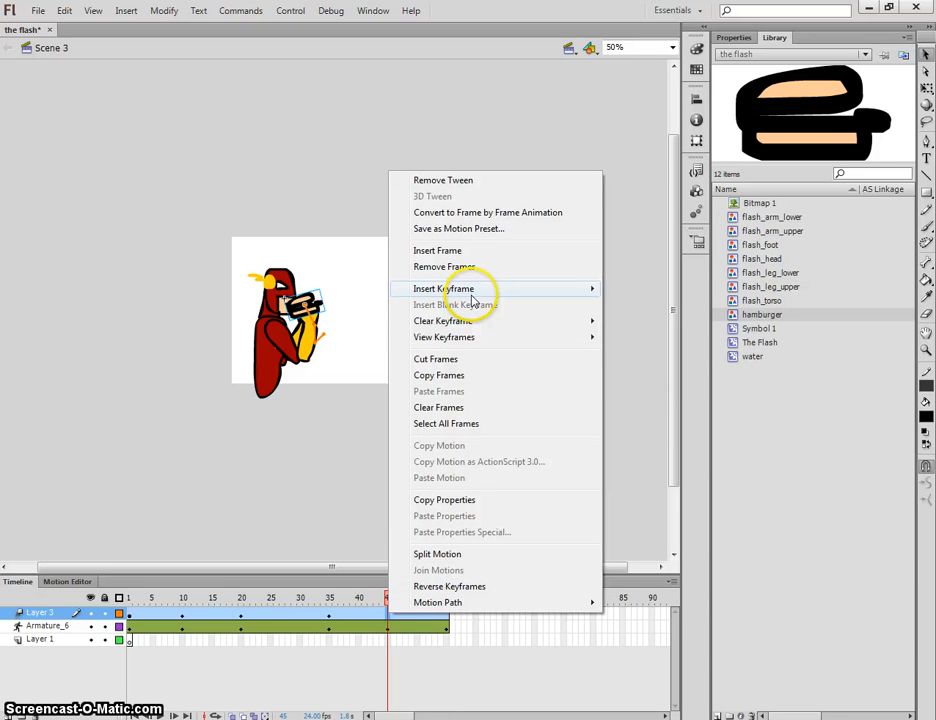
{"action": "mouse_move", "coordinate": [445, 289]}
{"action": "left_click", "coordinate": [630, 389]}
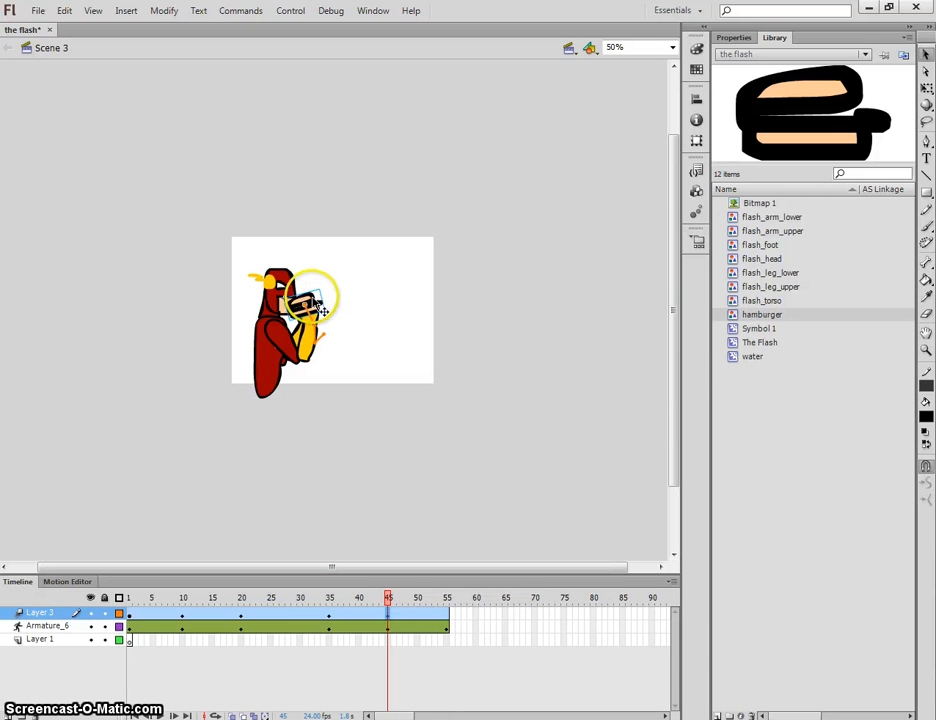
{"action": "left_click_drag", "start_coordinate": [320, 305], "coordinate": [305, 341]}
{"action": "left_click", "coordinate": [389, 628]}
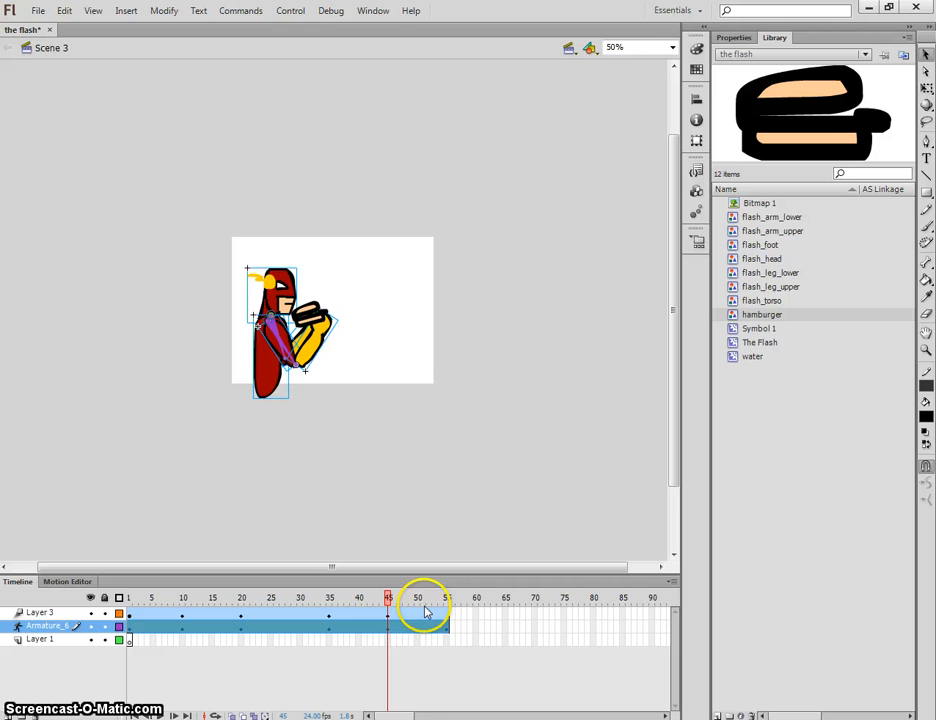
Step: Move the hamburger back up against the figure's mouth at frame 55
{"action": "left_click", "coordinate": [447, 614]}
{"action": "left_click", "coordinate": [447, 614]}
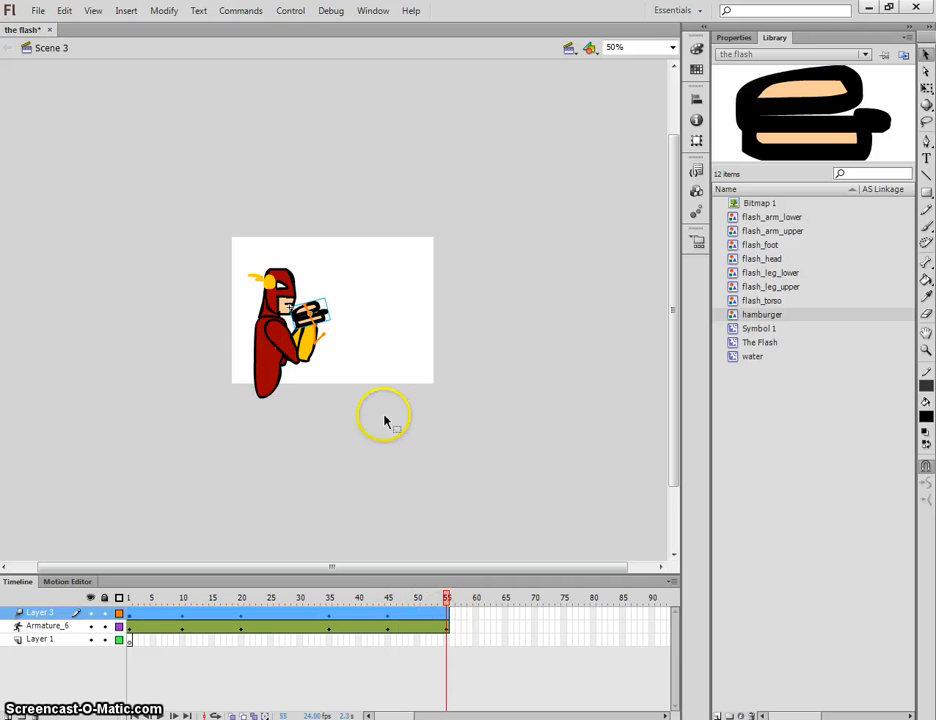
{"action": "left_click_drag", "start_coordinate": [330, 302], "coordinate": [318, 313]}
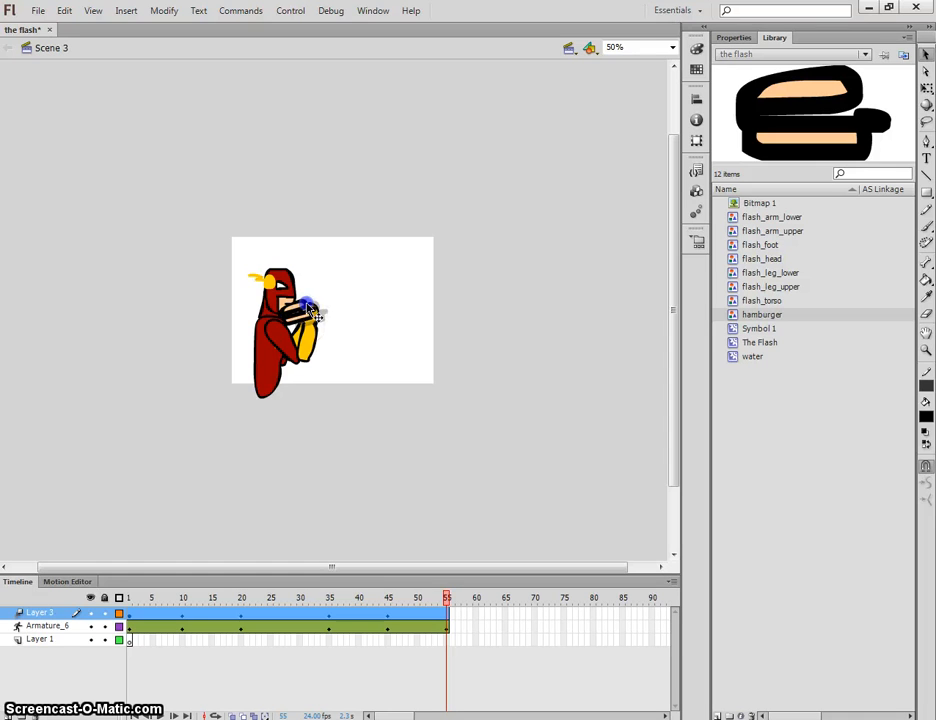
{"action": "left_click", "coordinate": [391, 303]}
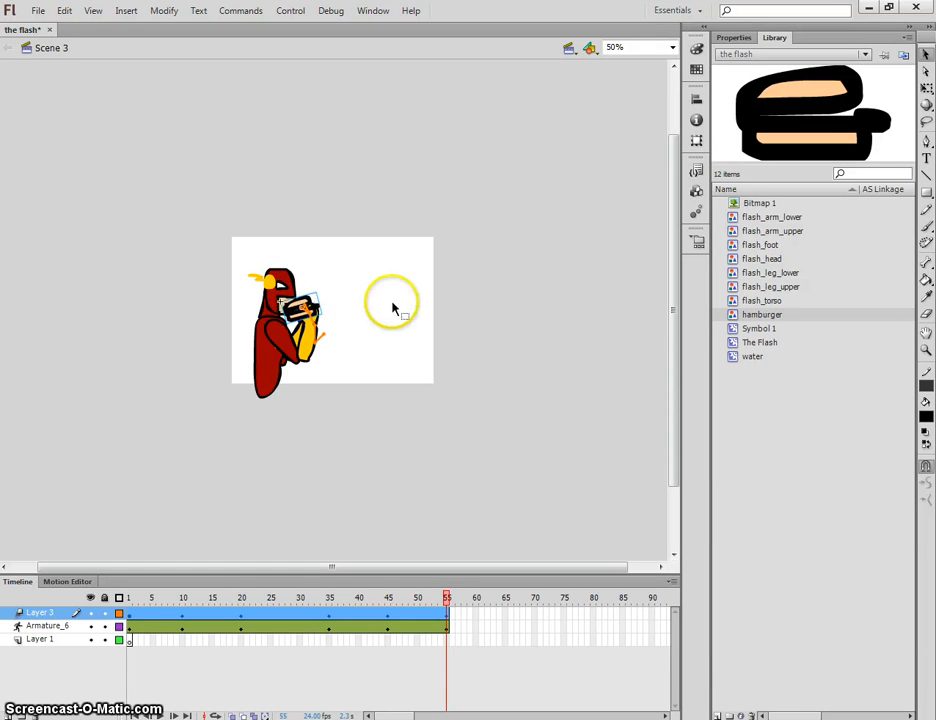
Step: Add a new layer above the hamburger layer and insert a keyframe at its frame 34
{"action": "left_click", "coordinate": [35, 692]}
{"action": "left_click", "coordinate": [7, 716]}
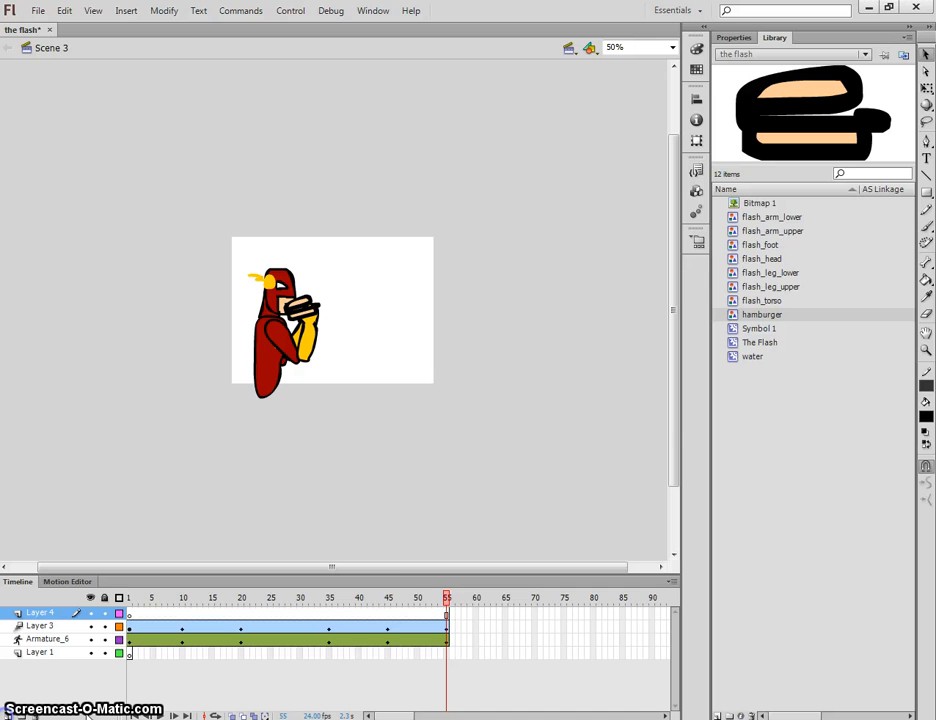
{"action": "left_click", "coordinate": [323, 620]}
{"action": "right_click", "coordinate": [323, 621]}
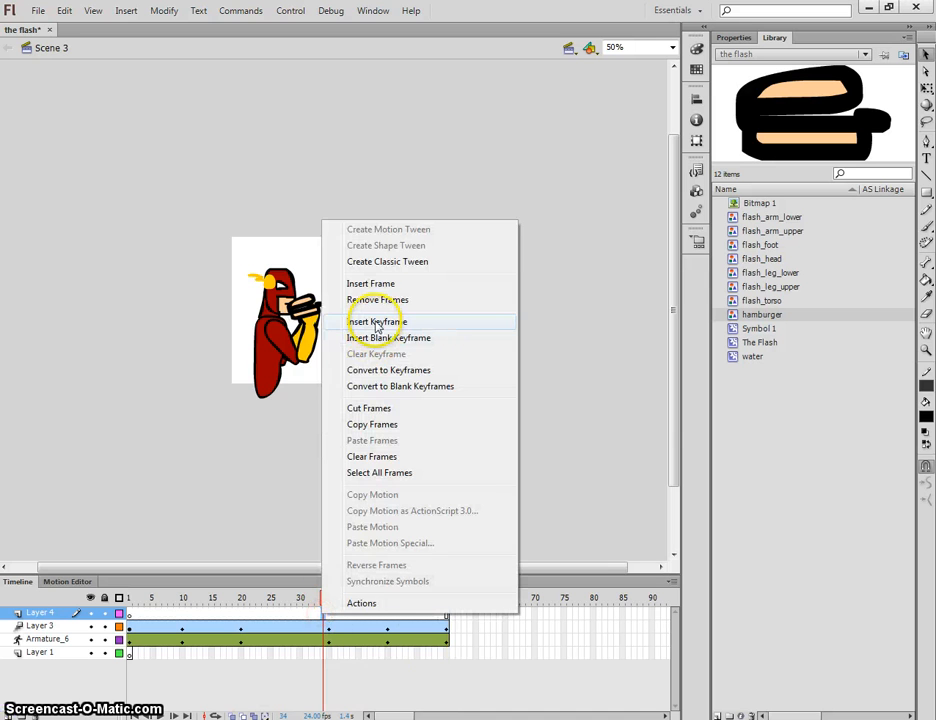
{"action": "left_click", "coordinate": [355, 322]}
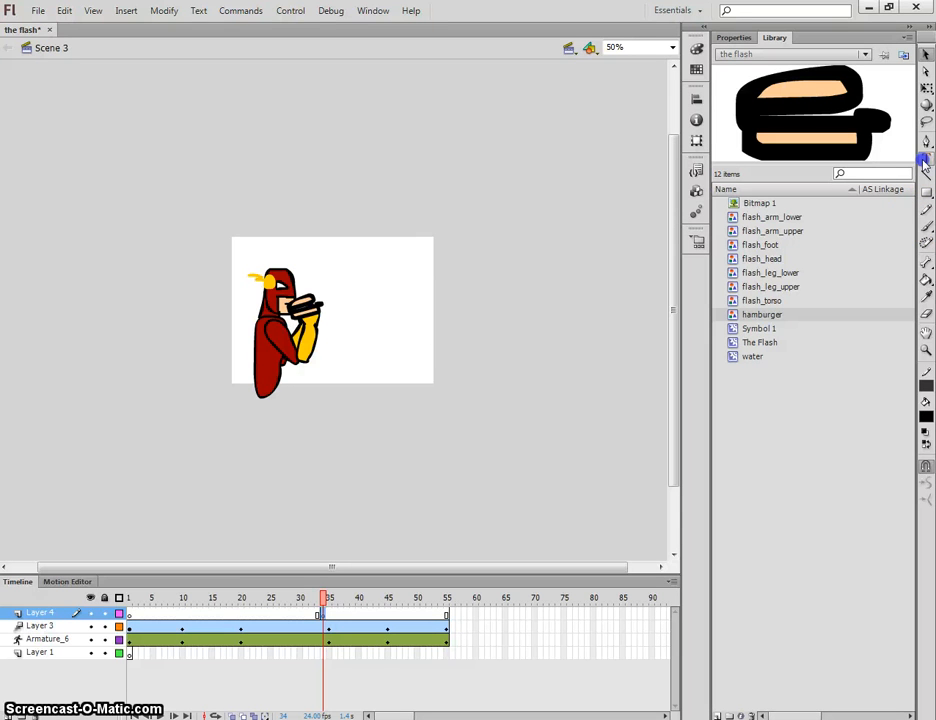
Step: Add the static text "NOM" at 67 pt and place it beside the figure's head in the stage's upper right
{"action": "left_click_drag", "start_coordinate": [349, 263], "coordinate": [458, 296]}
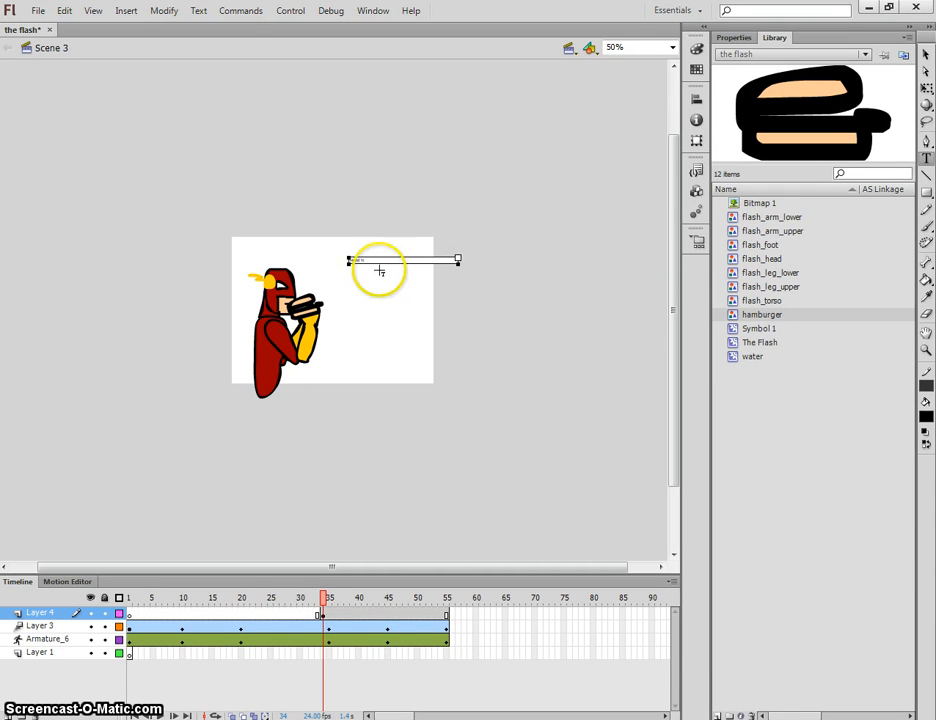
{"action": "left_click_drag", "start_coordinate": [374, 262], "coordinate": [349, 261]}
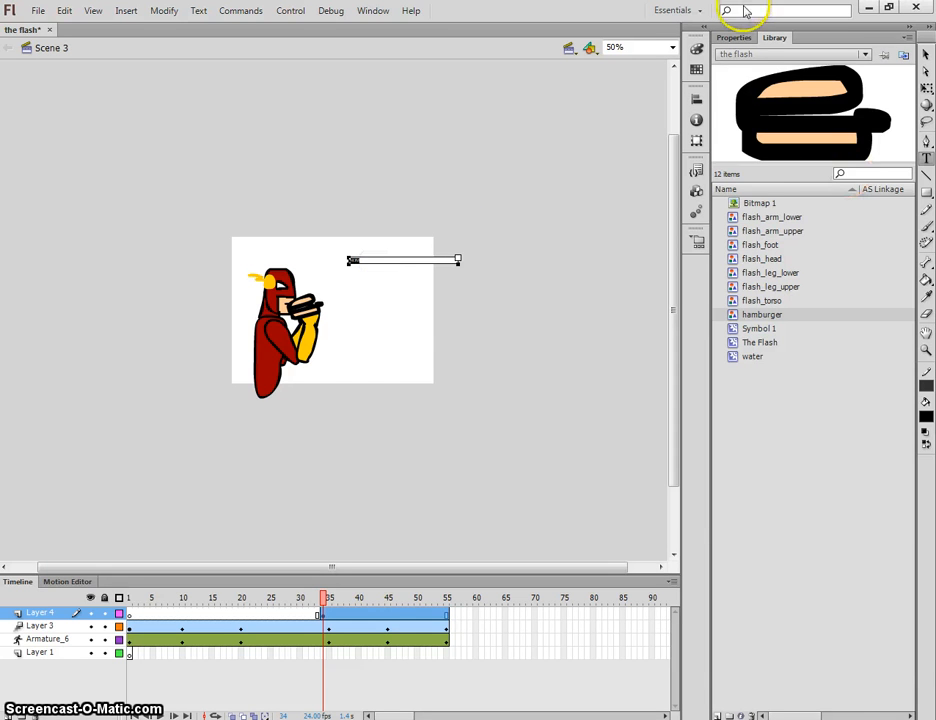
{"action": "left_click", "coordinate": [735, 38]}
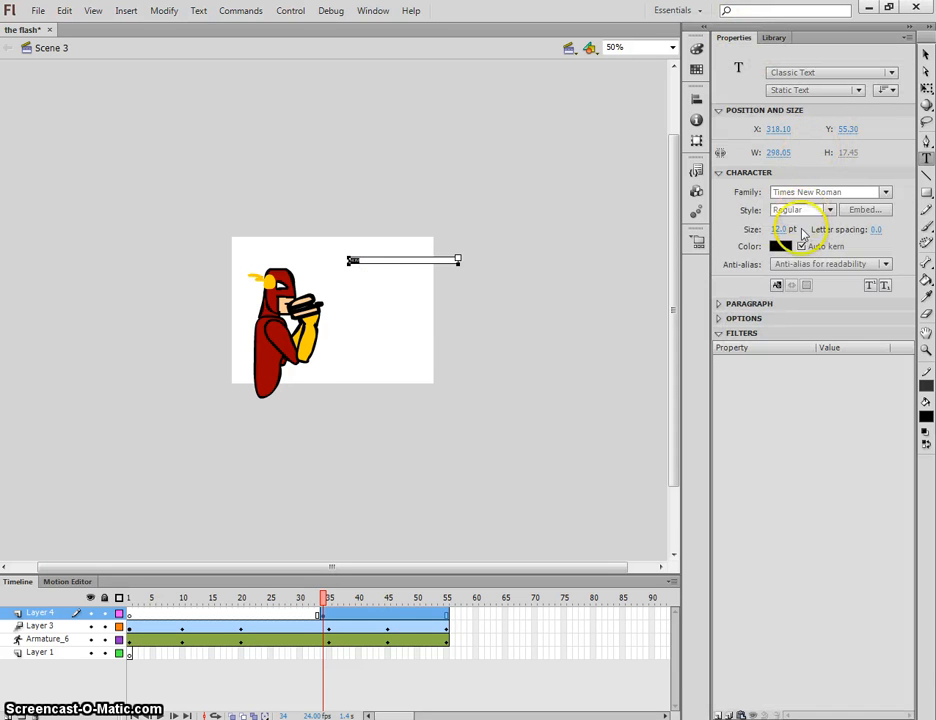
{"action": "left_click_drag", "start_coordinate": [781, 232], "coordinate": [806, 213]}
{"action": "left_click", "coordinate": [926, 55]}
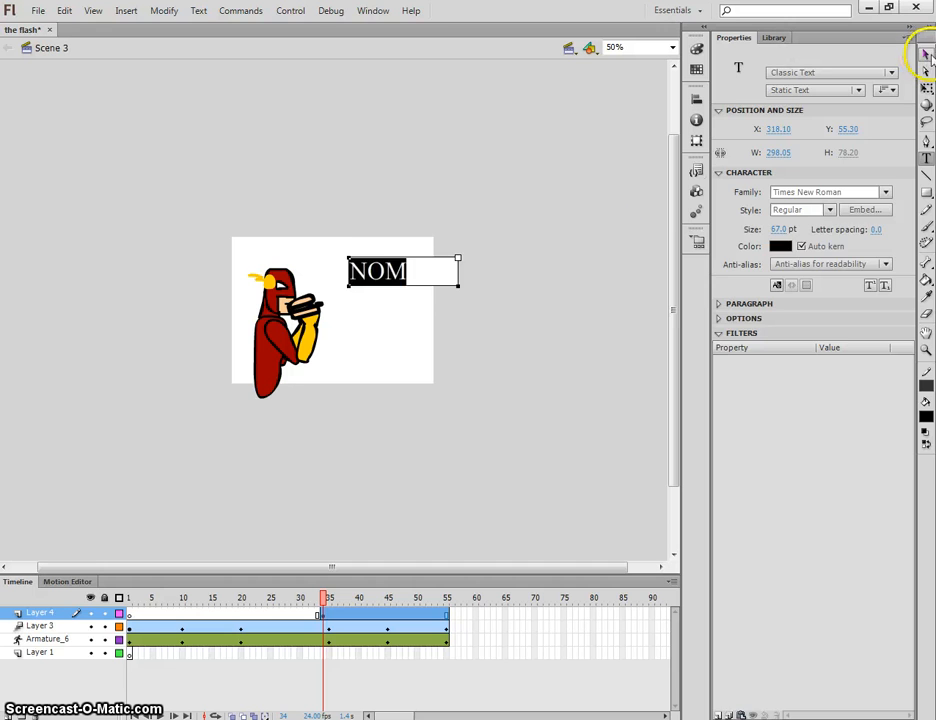
{"action": "left_click", "coordinate": [513, 384]}
{"action": "left_click_drag", "start_coordinate": [389, 272], "coordinate": [379, 260]}
{"action": "left_click", "coordinate": [487, 328]}
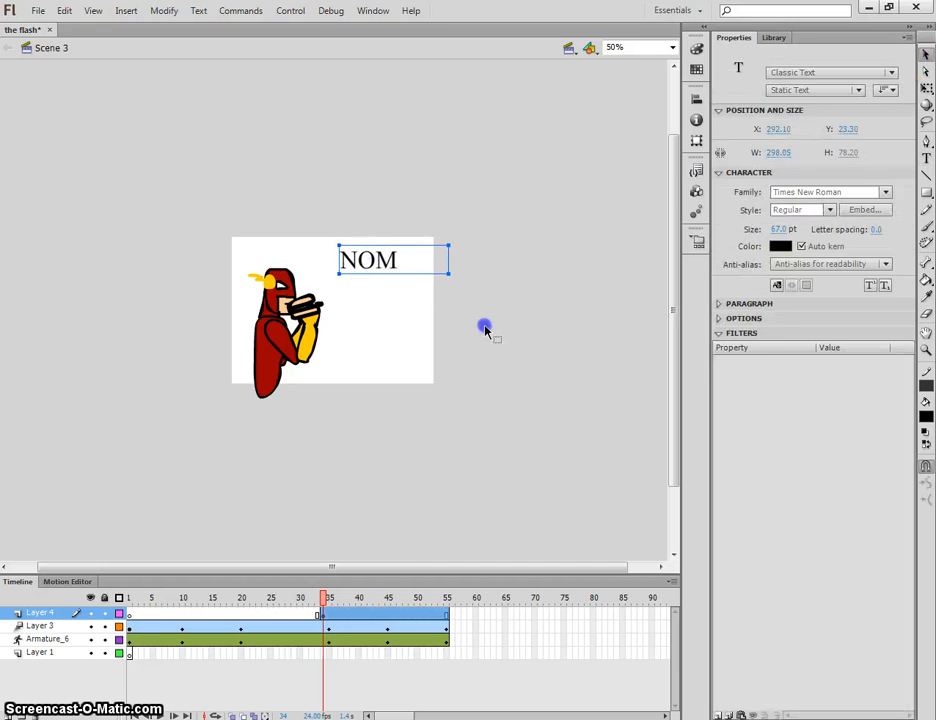
Step: Insert a keyframe at frame 43 of the text layer and add a second "NOM" line to the text
{"action": "left_click", "coordinate": [377, 614]}
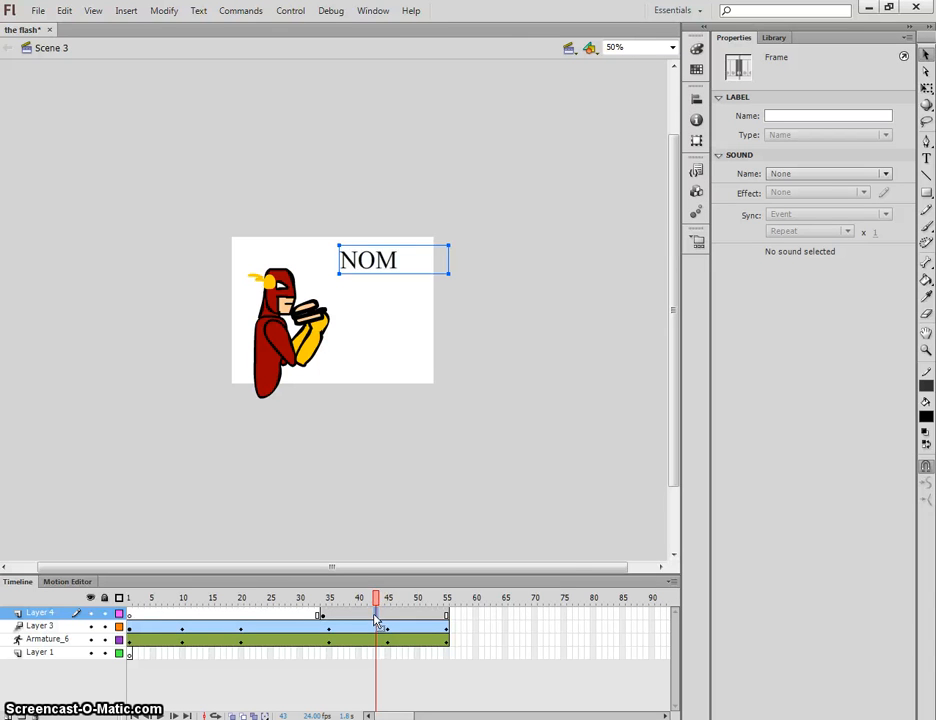
{"action": "right_click", "coordinate": [377, 620]}
{"action": "left_click", "coordinate": [470, 322]}
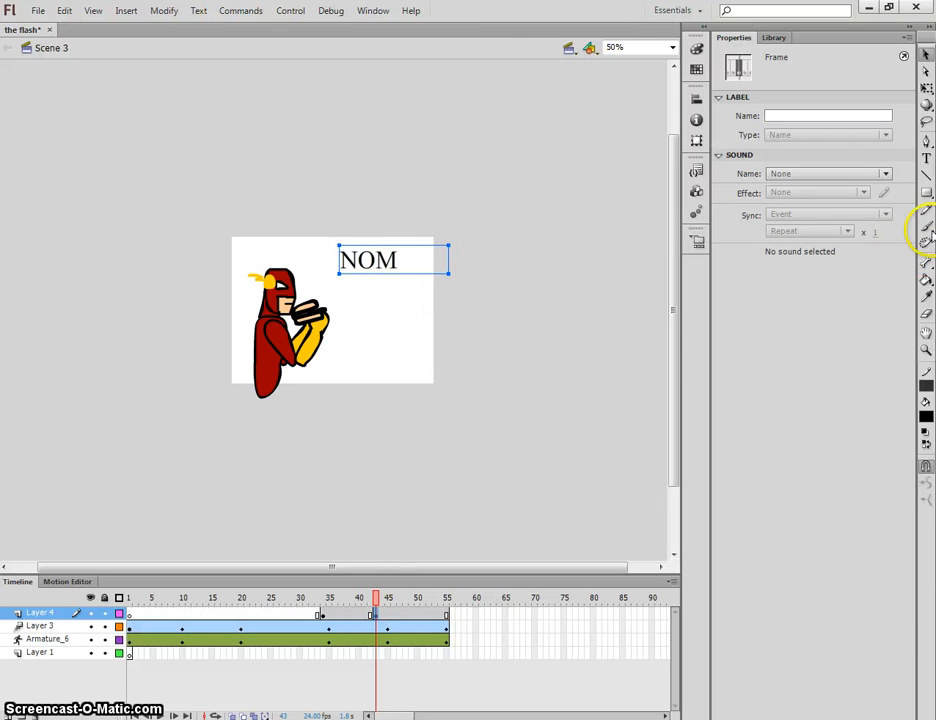
{"action": "left_click", "coordinate": [927, 158]}
{"action": "left_click", "coordinate": [418, 268]}
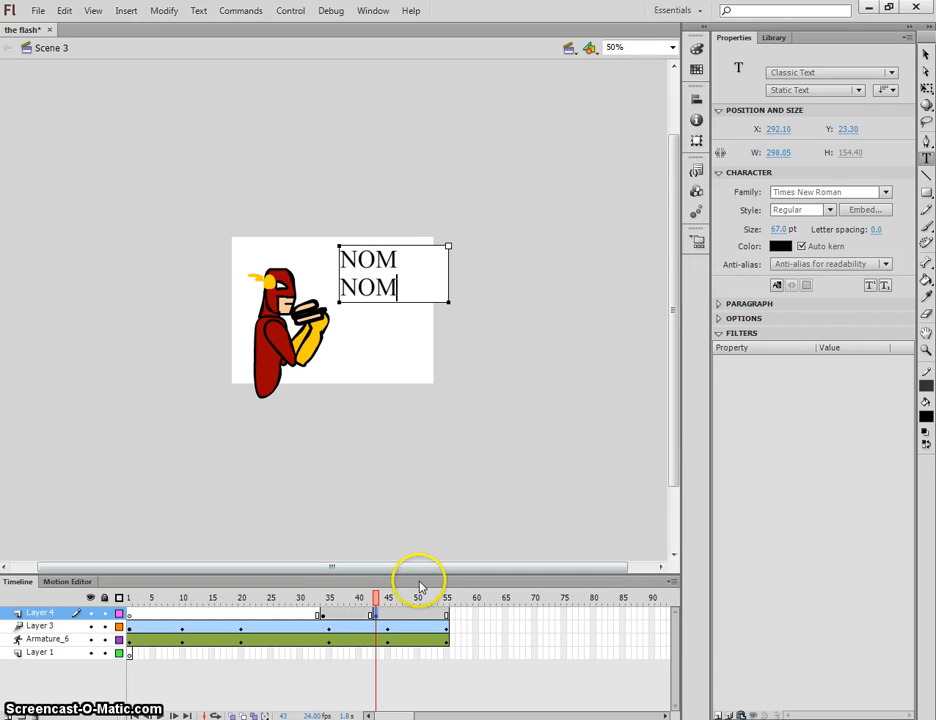
Step: Insert a keyframe at frame 50 of the text layer and add a third "NOM" line to the text
{"action": "right_click", "coordinate": [419, 615]}
{"action": "left_click", "coordinate": [473, 318]}
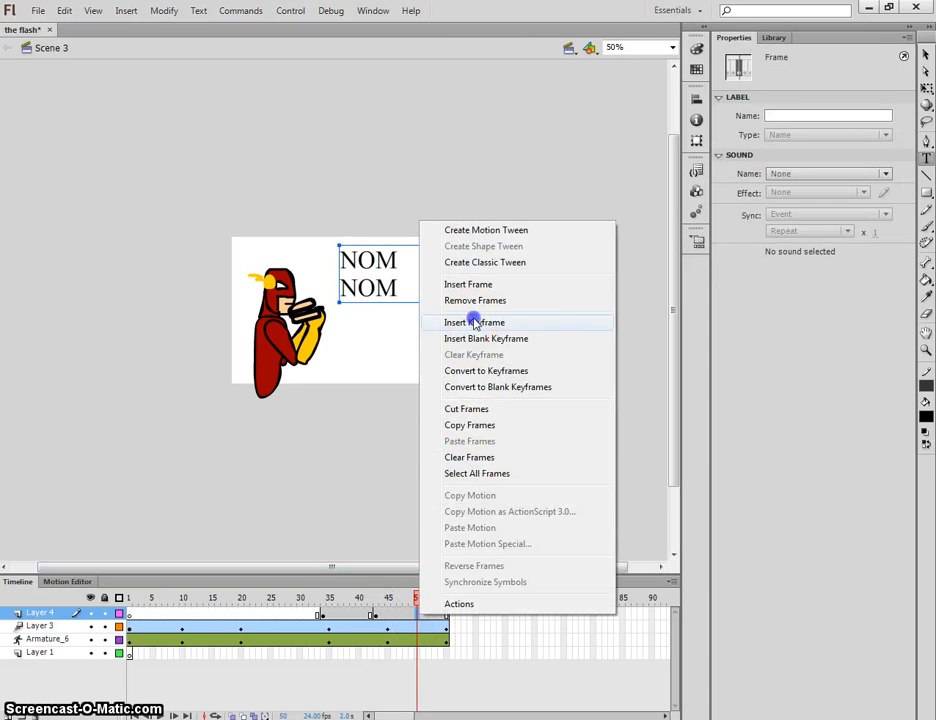
{"action": "left_click", "coordinate": [401, 288]}
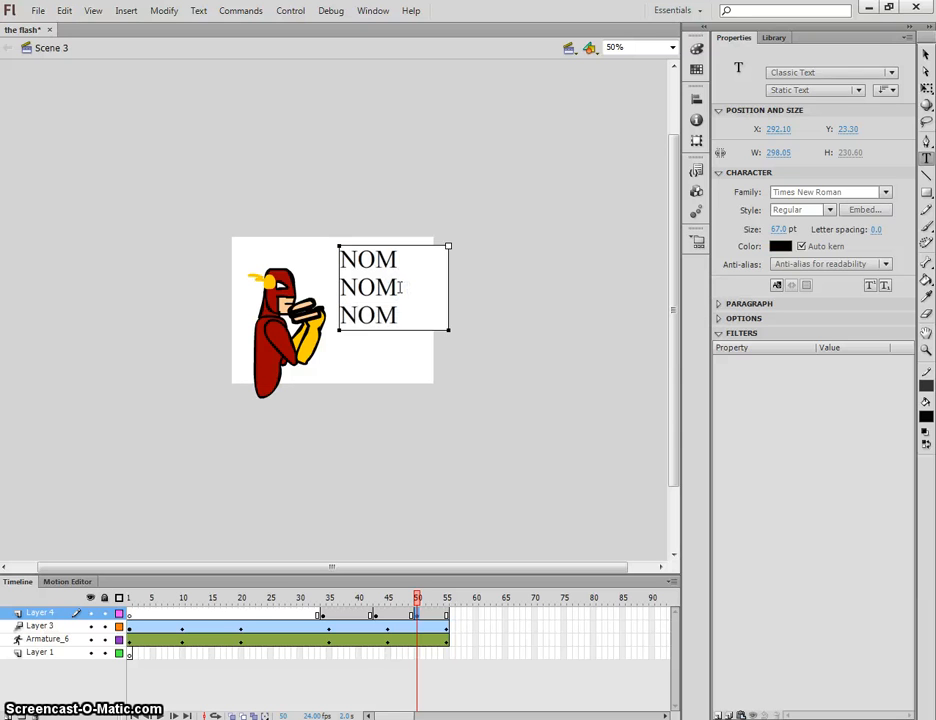
{"action": "left_click", "coordinate": [926, 54]}
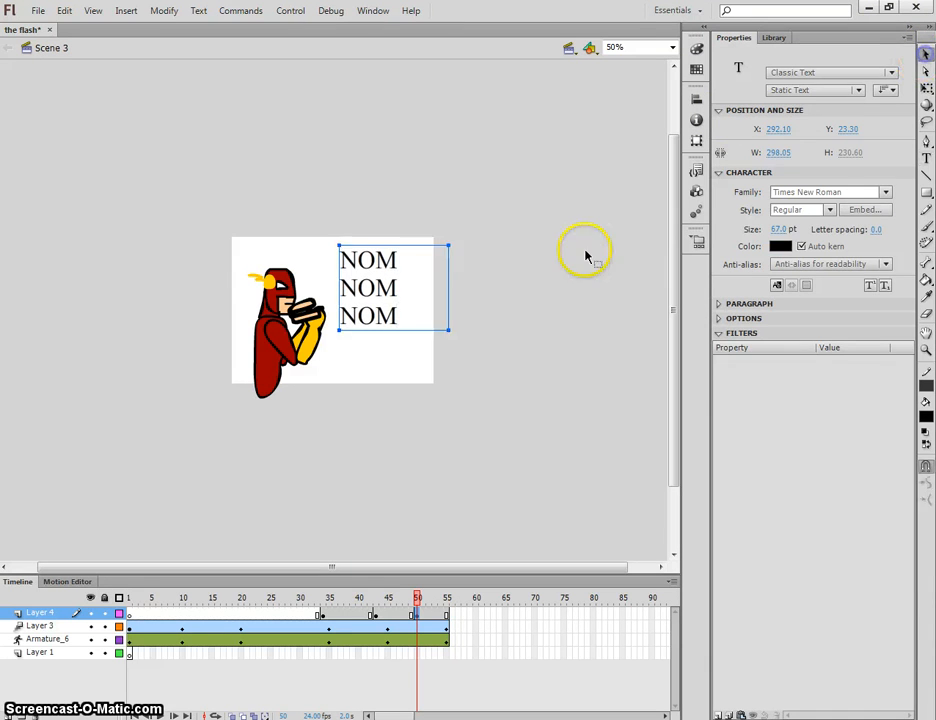
{"action": "left_click", "coordinate": [570, 283]}
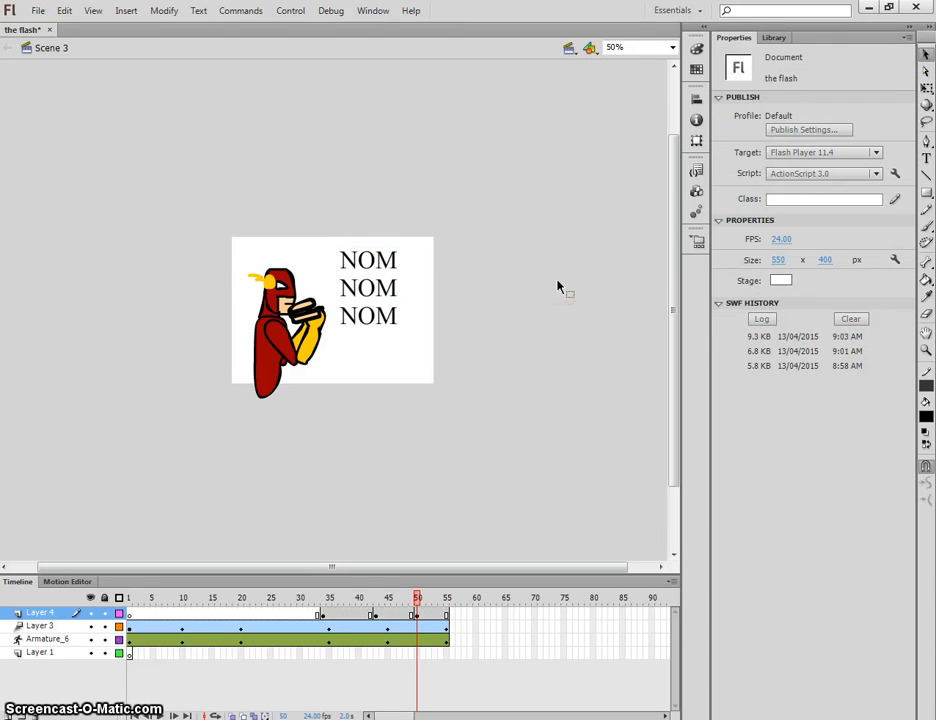
Step: Test the movie to review the whole animation, and close the preview
{"action": "key", "text": "ctrl+Return"}
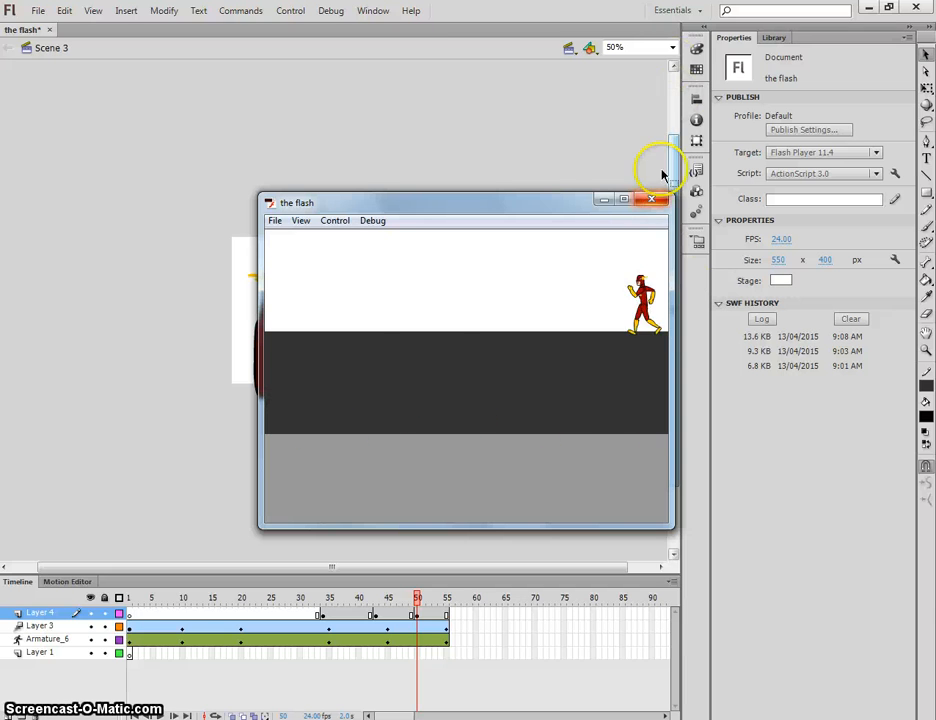
{"action": "left_click", "coordinate": [652, 201]}
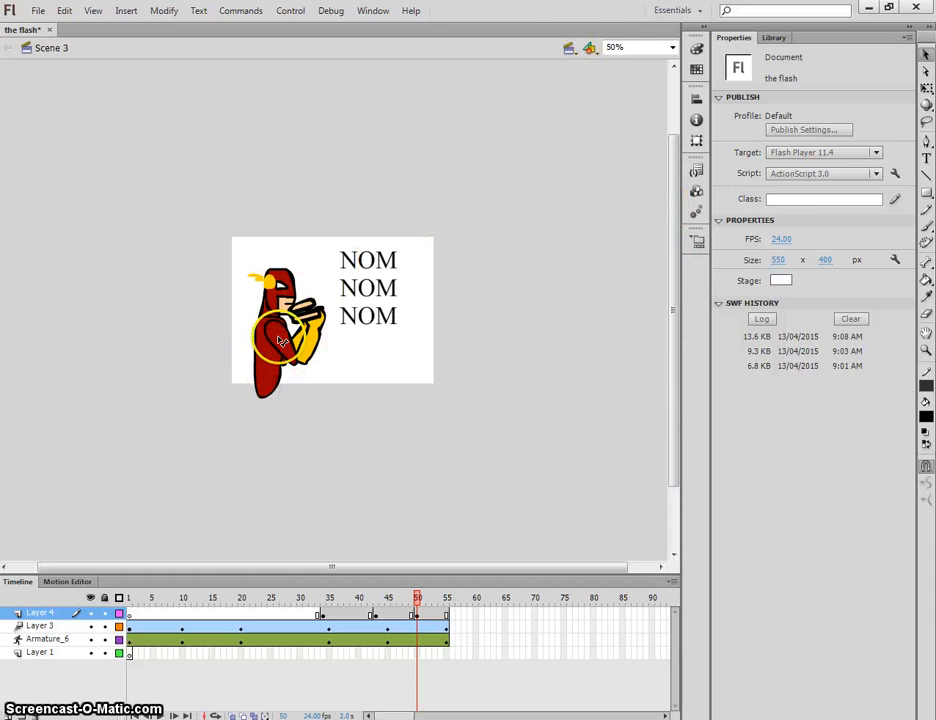
Step: Add a new layer above the text layer and brush a black outline of a front-facing masked head with lightning-bolt ear pieces
{"action": "left_click_drag", "start_coordinate": [300, 597], "coordinate": [141, 592]}
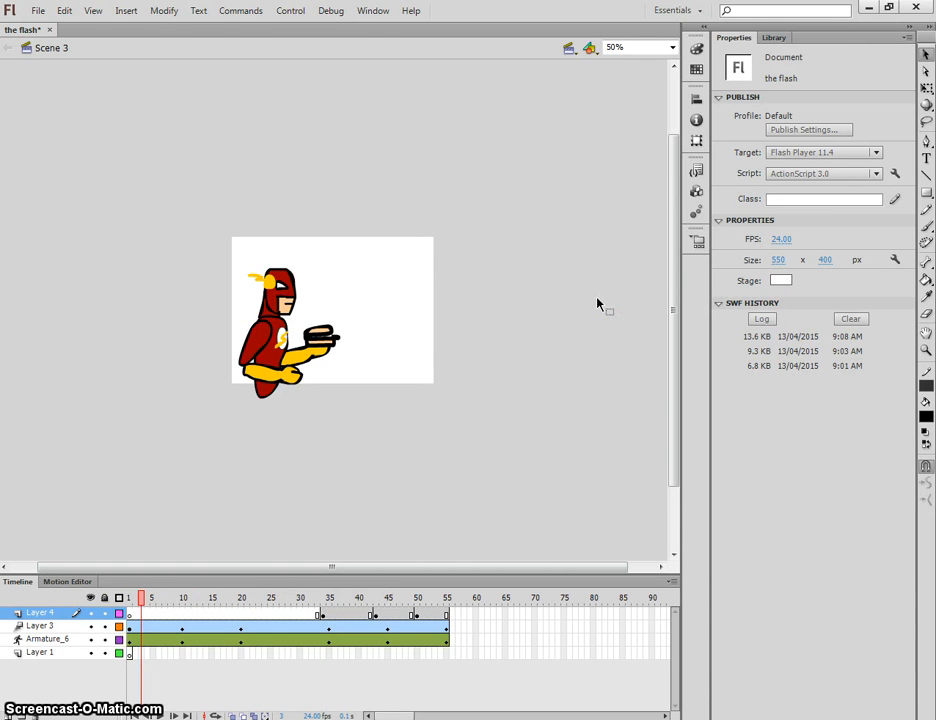
{"action": "left_click", "coordinate": [587, 20]}
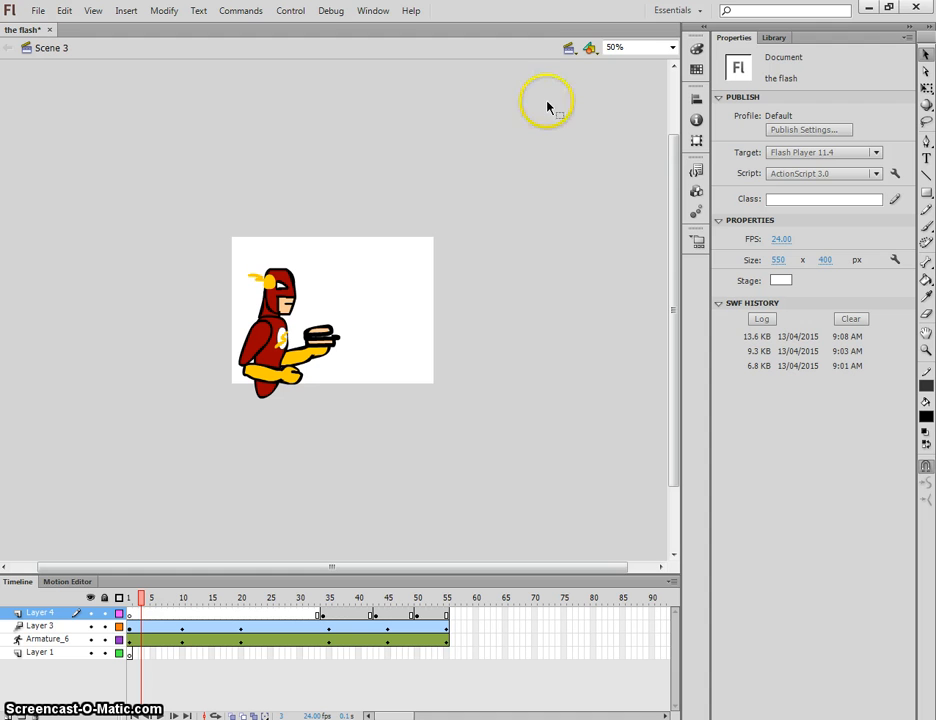
{"action": "left_click", "coordinate": [926, 227]}
{"action": "left_click", "coordinate": [14, 706]}
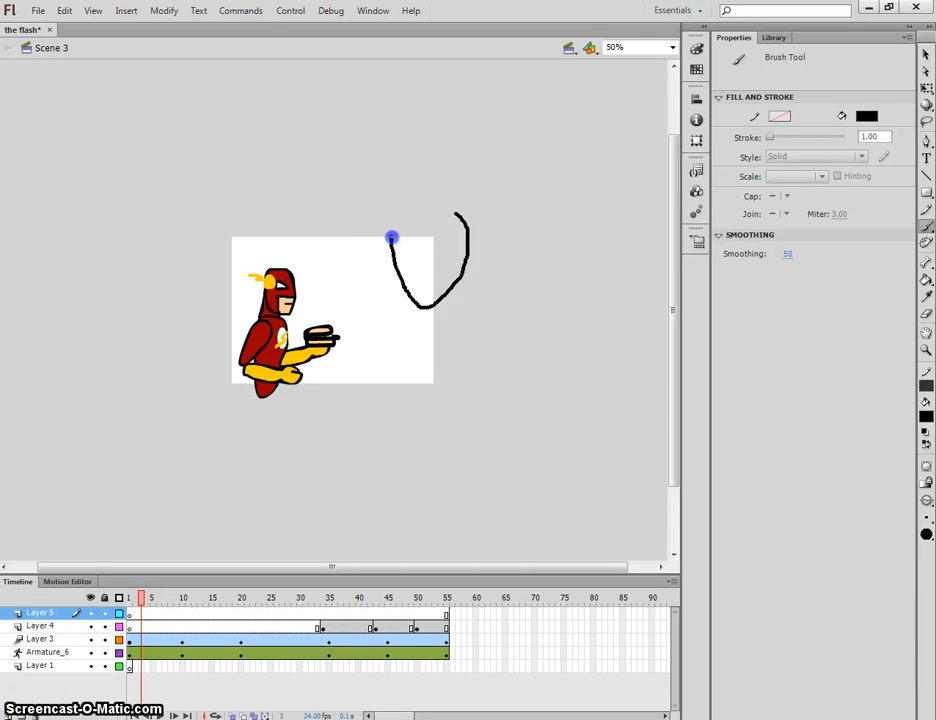
{"action": "left_click_drag", "start_coordinate": [391, 237], "coordinate": [391, 241]}
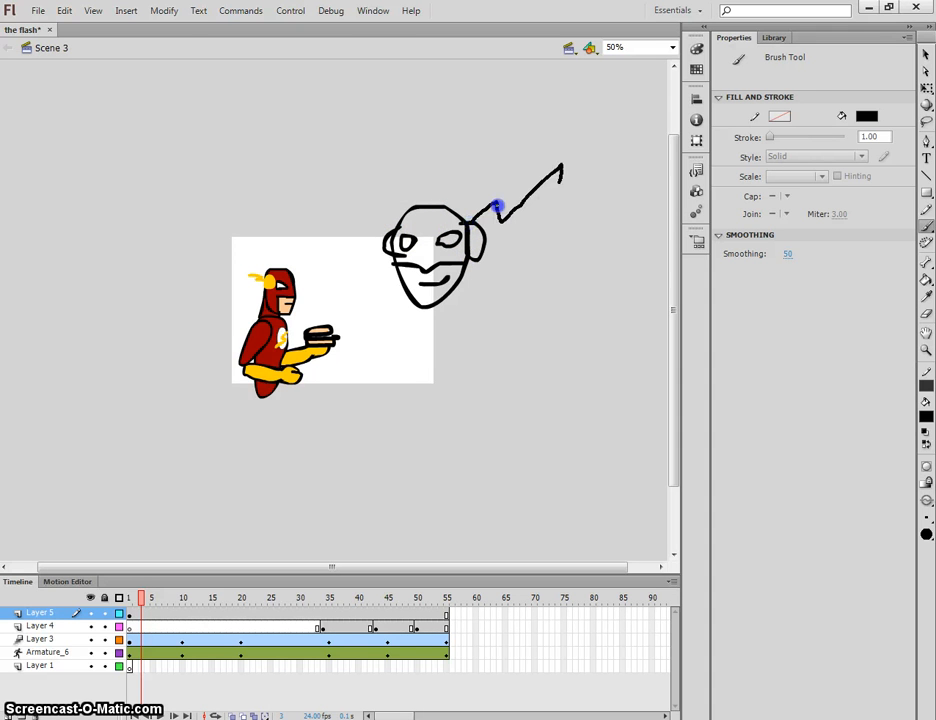
{"action": "left_click_drag", "start_coordinate": [497, 206], "coordinate": [486, 220]}
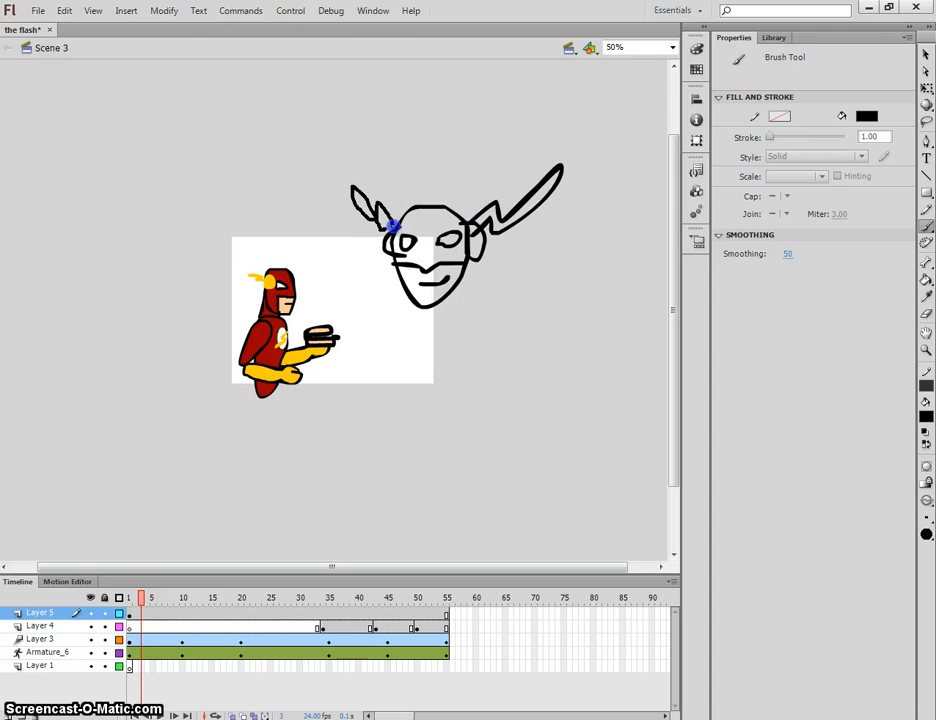
{"action": "left_click_drag", "start_coordinate": [393, 226], "coordinate": [392, 230]}
Step: Brush the neck, an oval torso and a chest emblem with a lightning bolt below the new head
{"action": "left_click_drag", "start_coordinate": [451, 299], "coordinate": [431, 520]}
{"action": "left_click_drag", "start_coordinate": [446, 344], "coordinate": [431, 335]}
{"action": "mouse_move", "coordinate": [420, 372]}
{"action": "left_mouse_down"}
{"action": "mouse_move", "coordinate": [410, 449]}
{"action": "mouse_move", "coordinate": [433, 355]}
{"action": "mouse_move", "coordinate": [424, 426]}
{"action": "mouse_move", "coordinate": [400, 432]}
{"action": "left_mouse_up"}
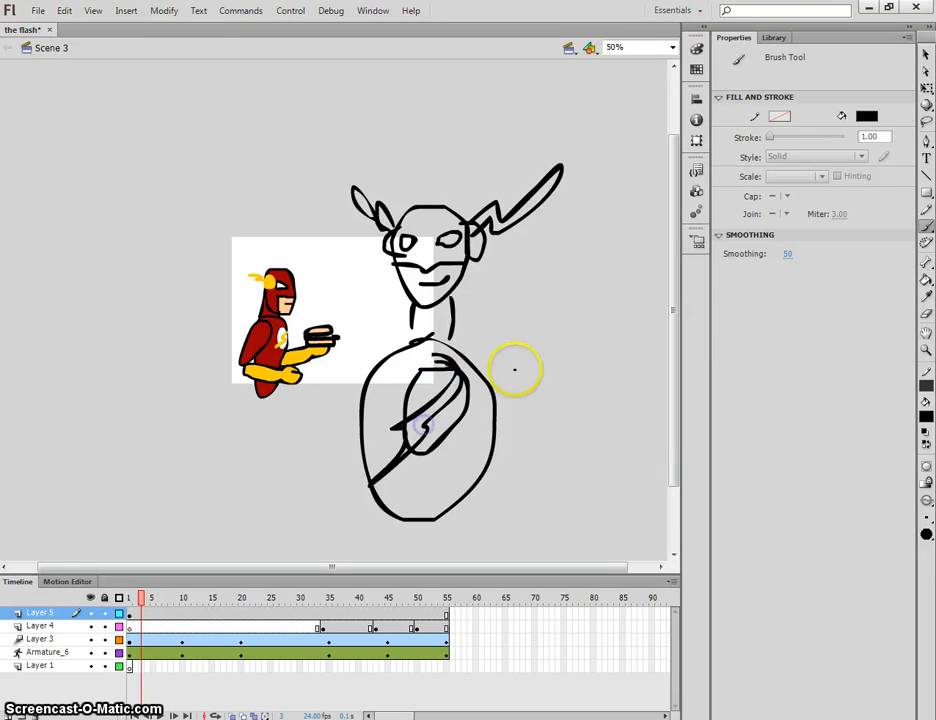
Step: Brush four separate rounded limb outlines around the torso, two beside it and two below
{"action": "left_click_drag", "start_coordinate": [522, 335], "coordinate": [548, 330]}
{"action": "left_click_drag", "start_coordinate": [360, 432], "coordinate": [307, 469]}
{"action": "scroll", "coordinate": [375, 451], "scroll_direction": "down", "scroll_amount": 2}
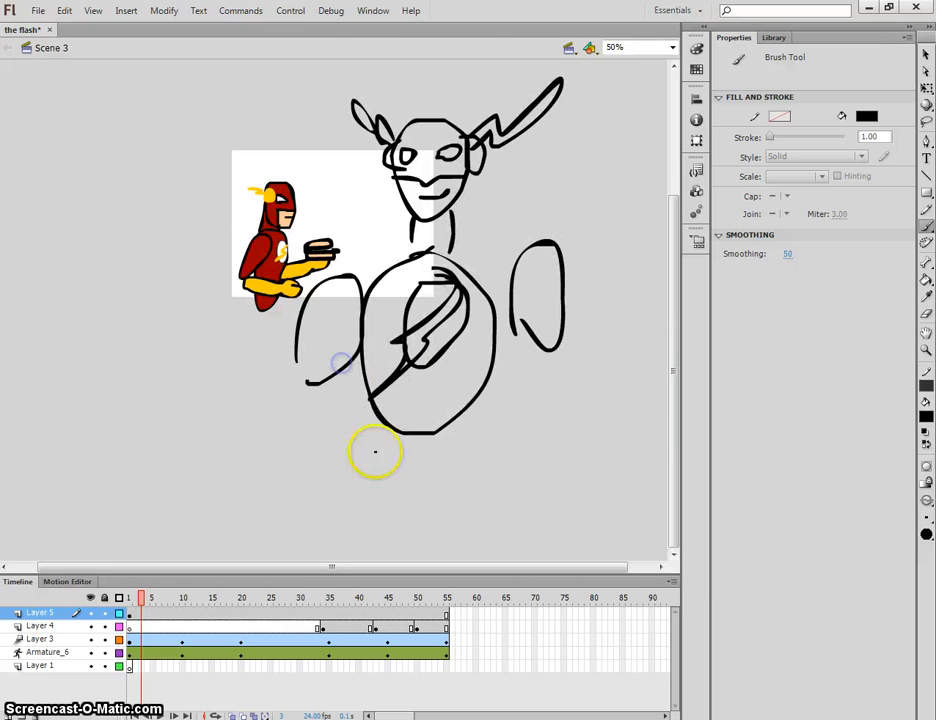
{"action": "left_click_drag", "start_coordinate": [527, 515], "coordinate": [500, 540]}
{"action": "left_click_drag", "start_coordinate": [316, 515], "coordinate": [313, 512]}
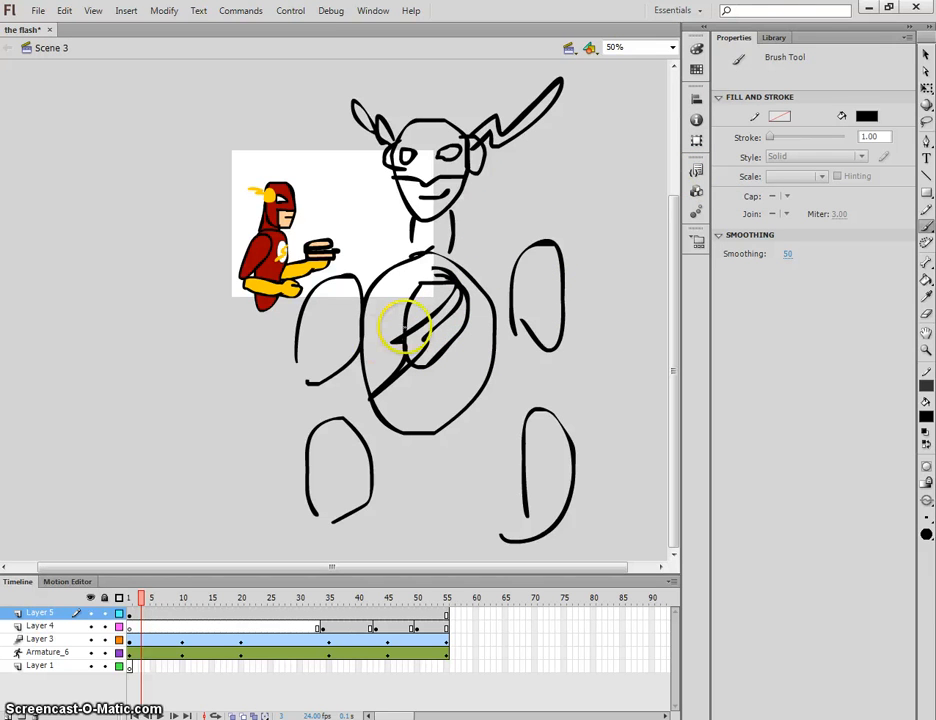
Step: Switch from Scene 3 to Scene 1 to view the running figure and the road on the stage
{"action": "left_click", "coordinate": [573, 49]}
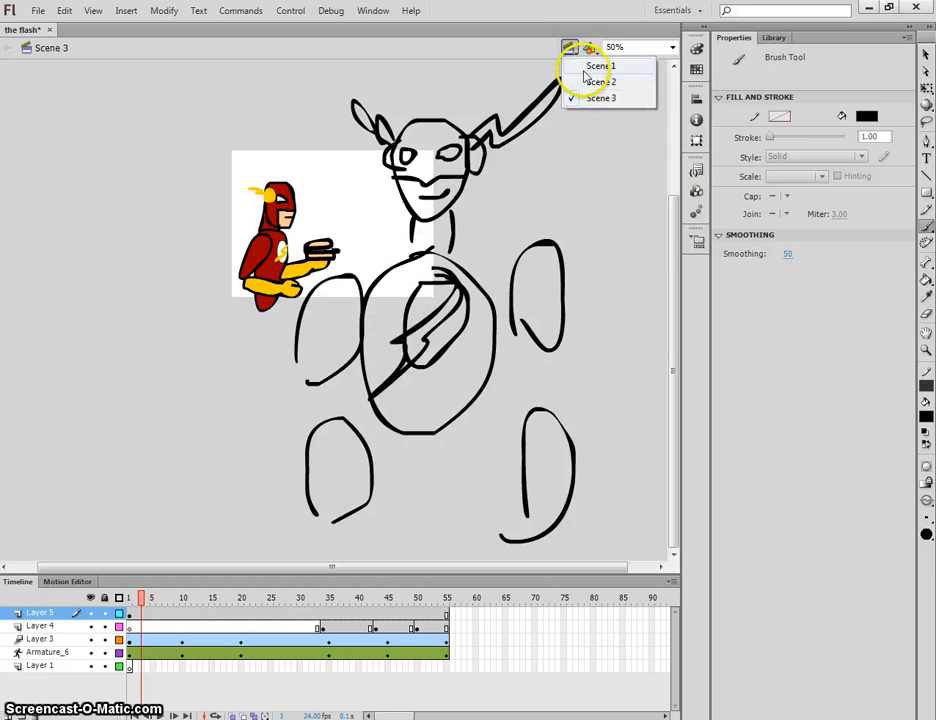
{"action": "left_click", "coordinate": [592, 66]}
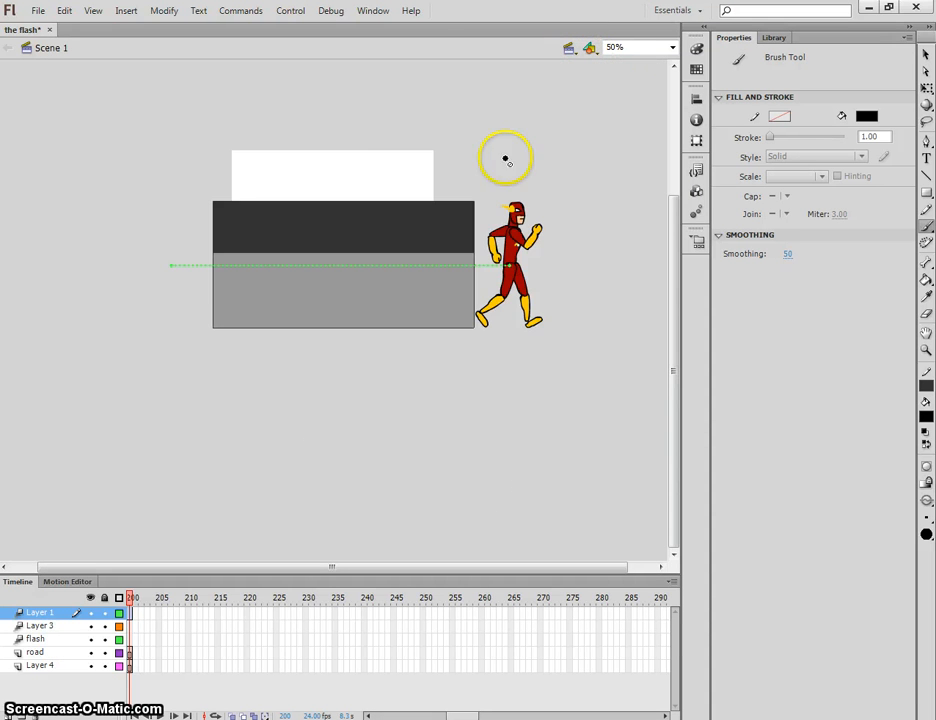
{"action": "scroll", "coordinate": [505, 160], "scroll_direction": "up", "scroll_amount": 4}
{"action": "scroll", "coordinate": [504, 209], "scroll_direction": "down", "scroll_amount": 2}
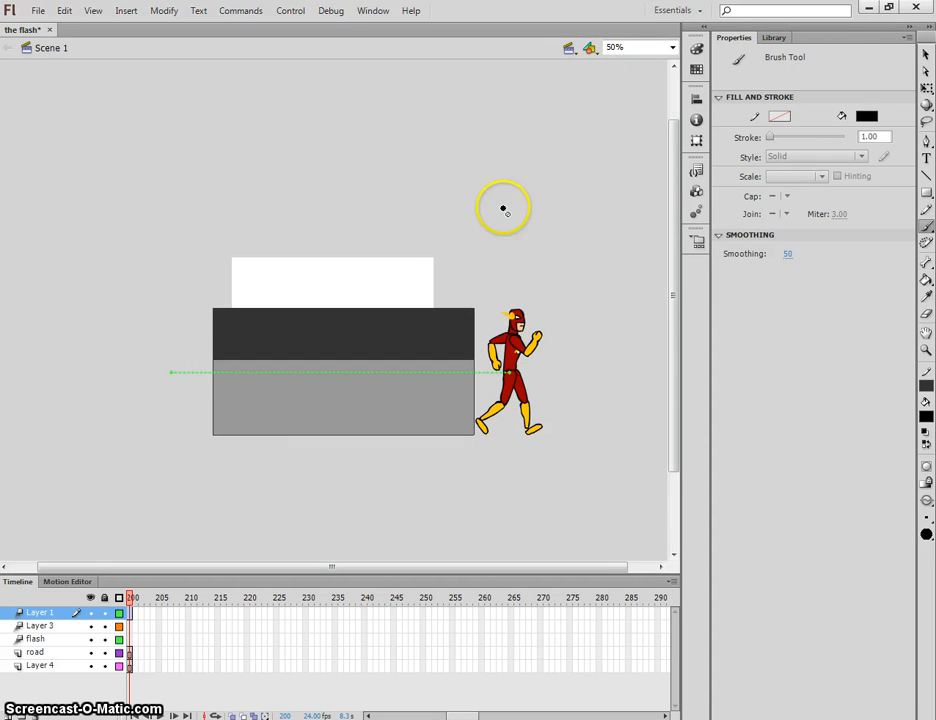